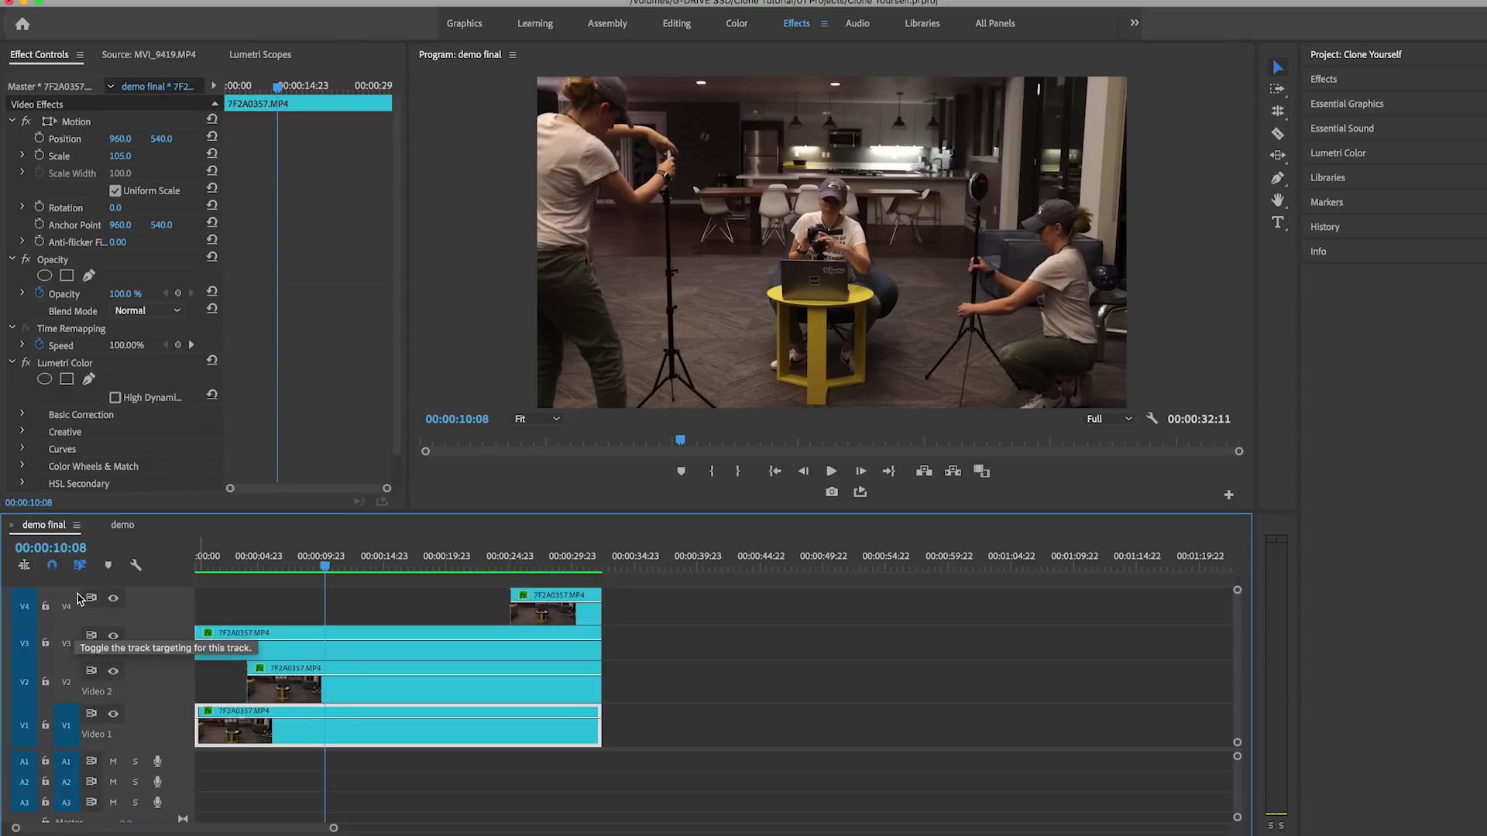
Step: Examine the layers of the demo final composite at 00:00:28:12 by hiding tracks V4 down to V1 one at a time, then restoring V1
drag(502, 566, 553, 567)
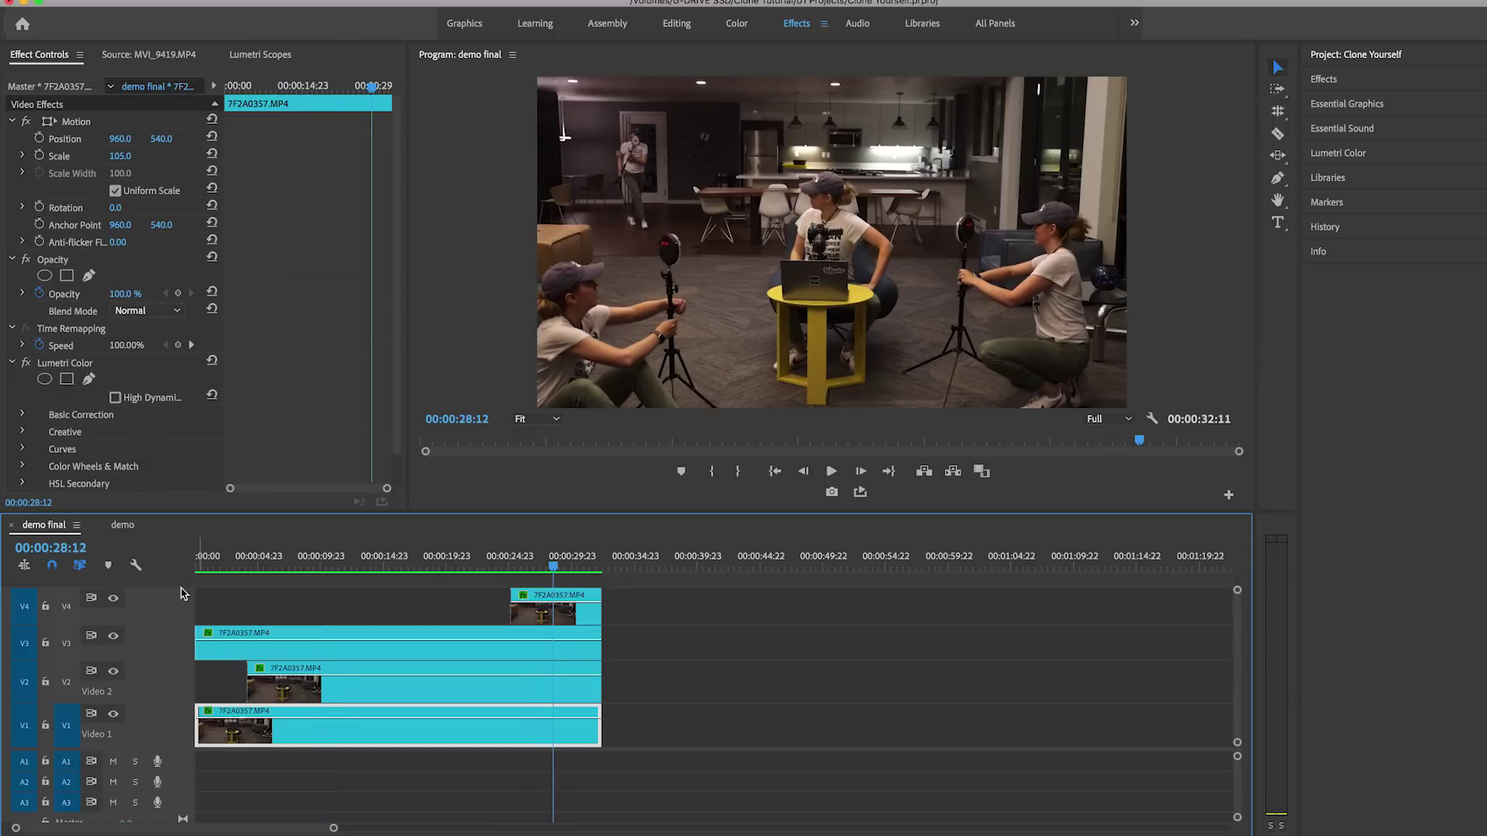
click(113, 600)
click(113, 600)
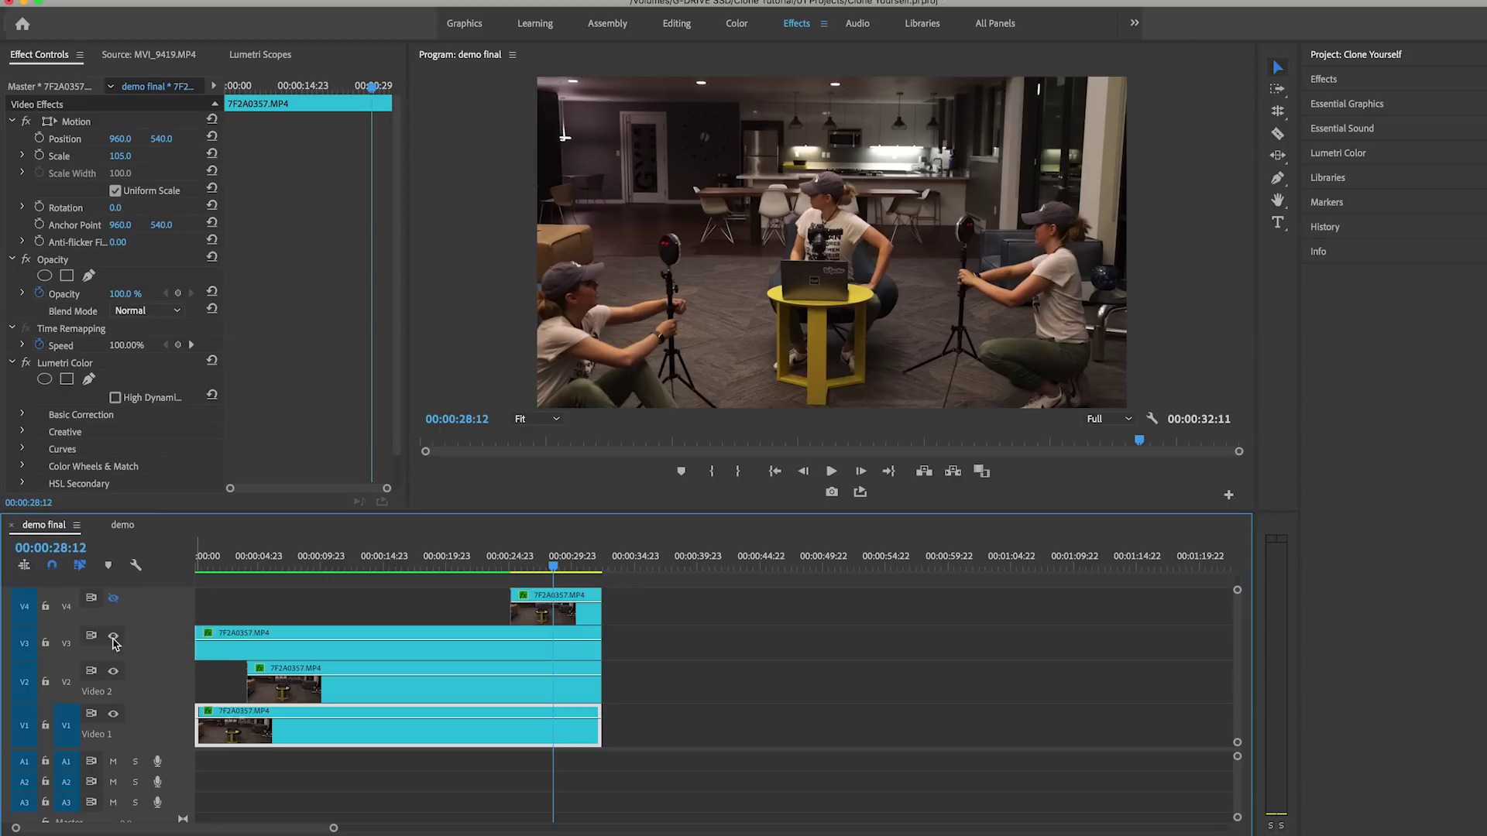
click(113, 639)
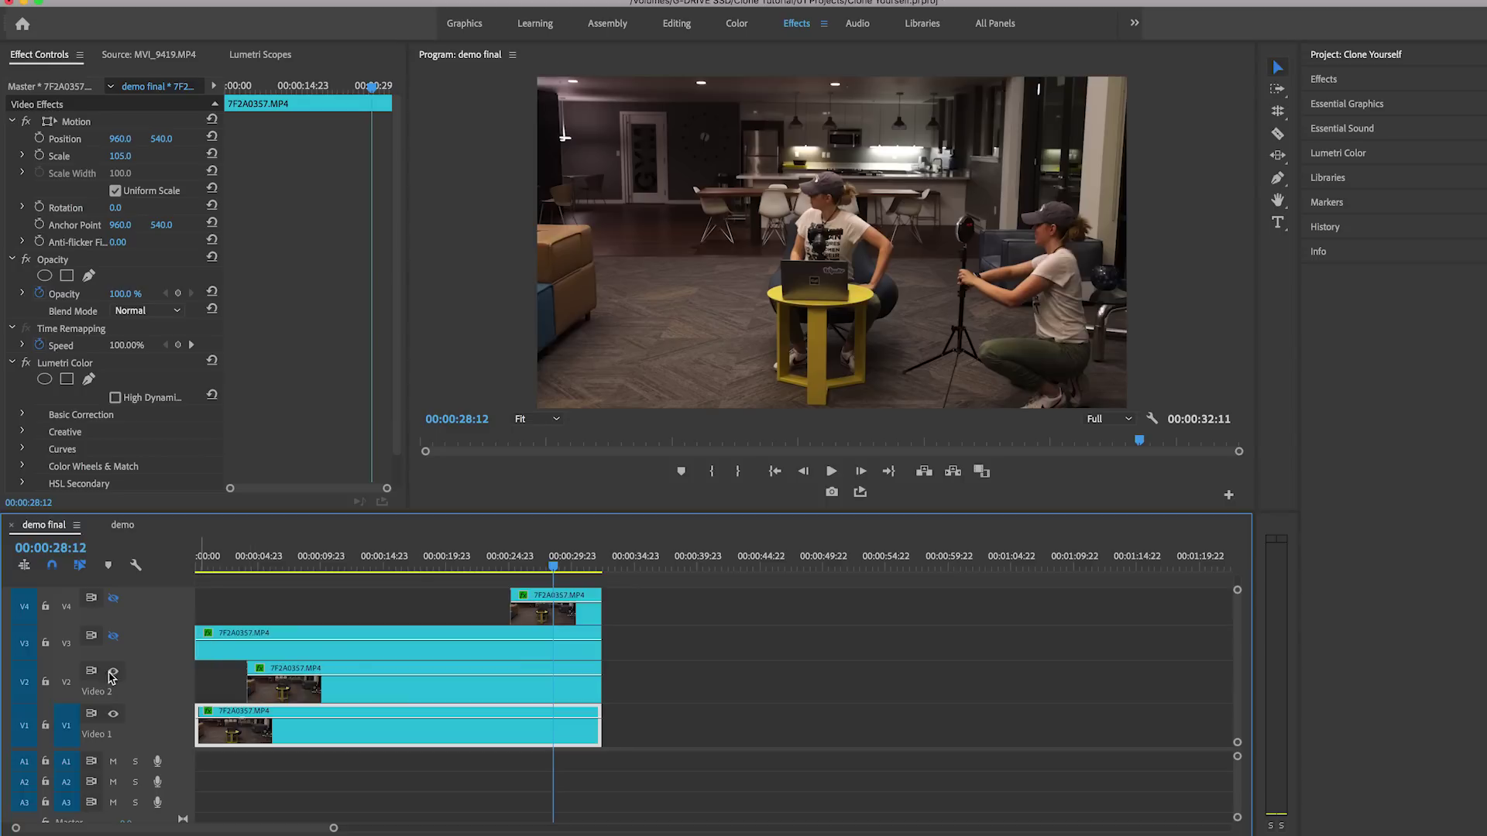
click(113, 673)
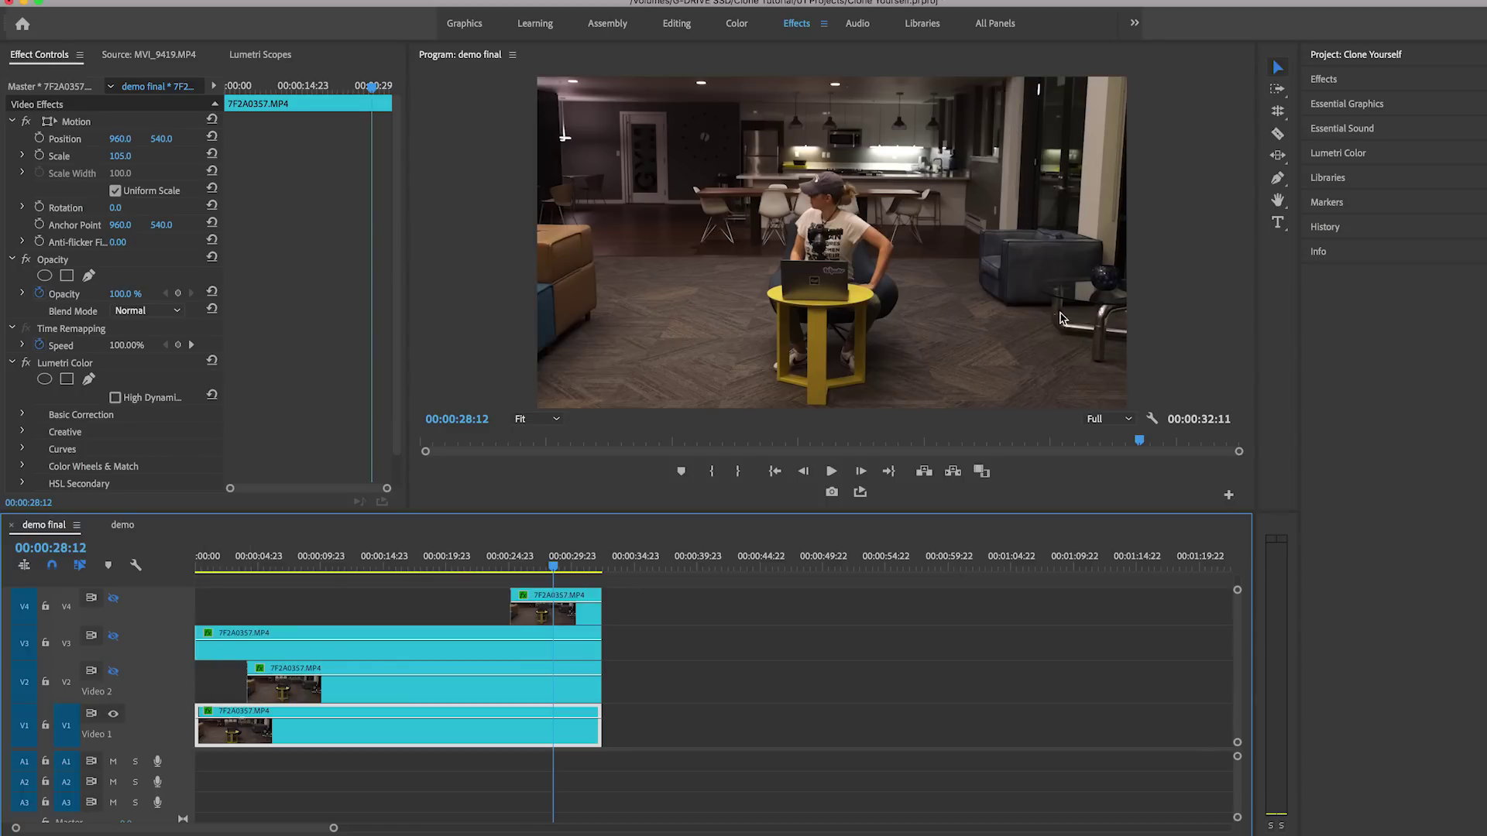
click(113, 715)
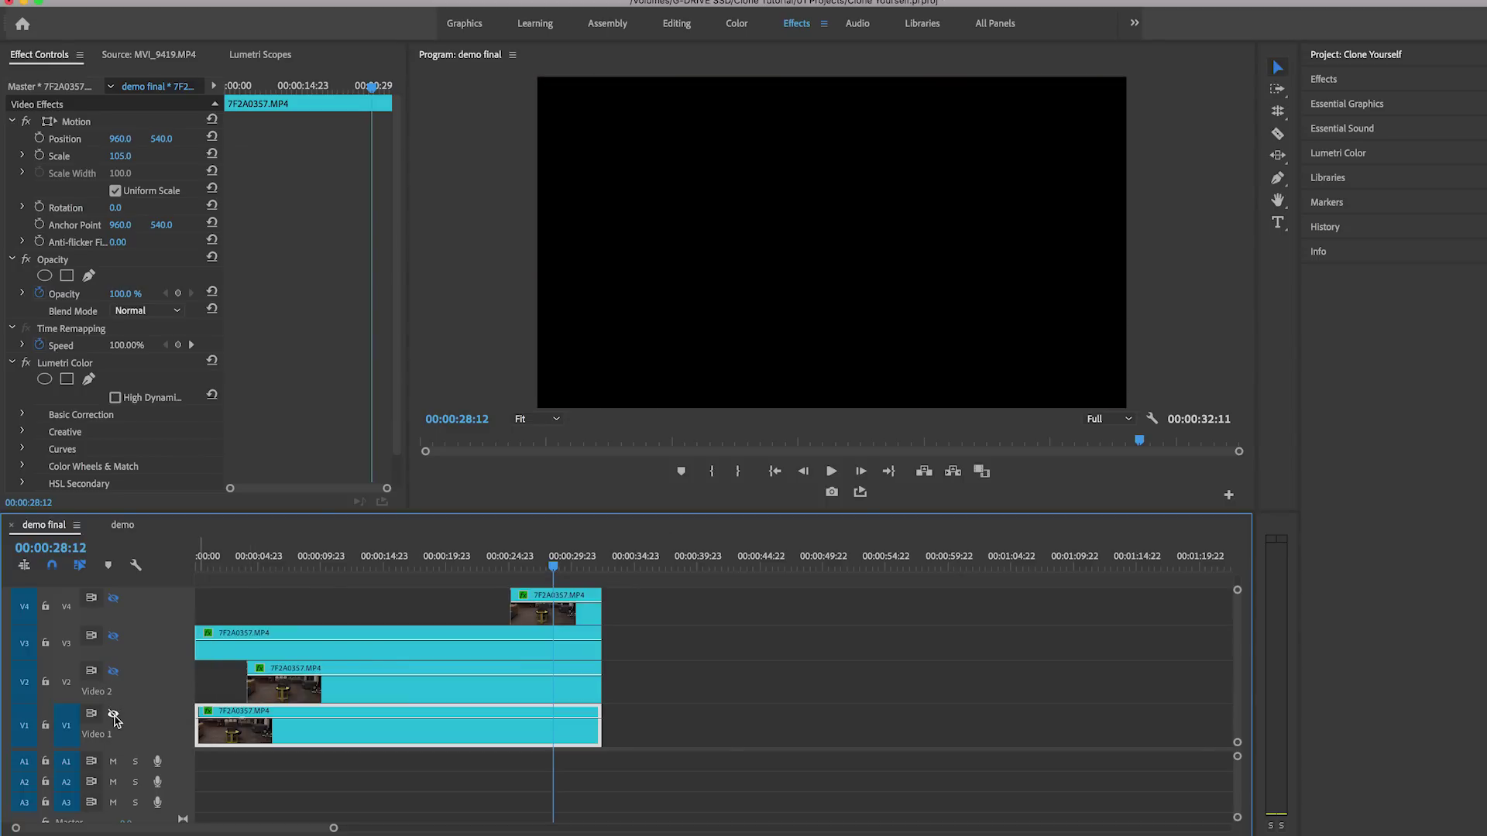
click(113, 716)
Step: Show track V2 and inspect its clip's opacity mask outline at 00:00:06:18
drag(464, 559, 264, 584)
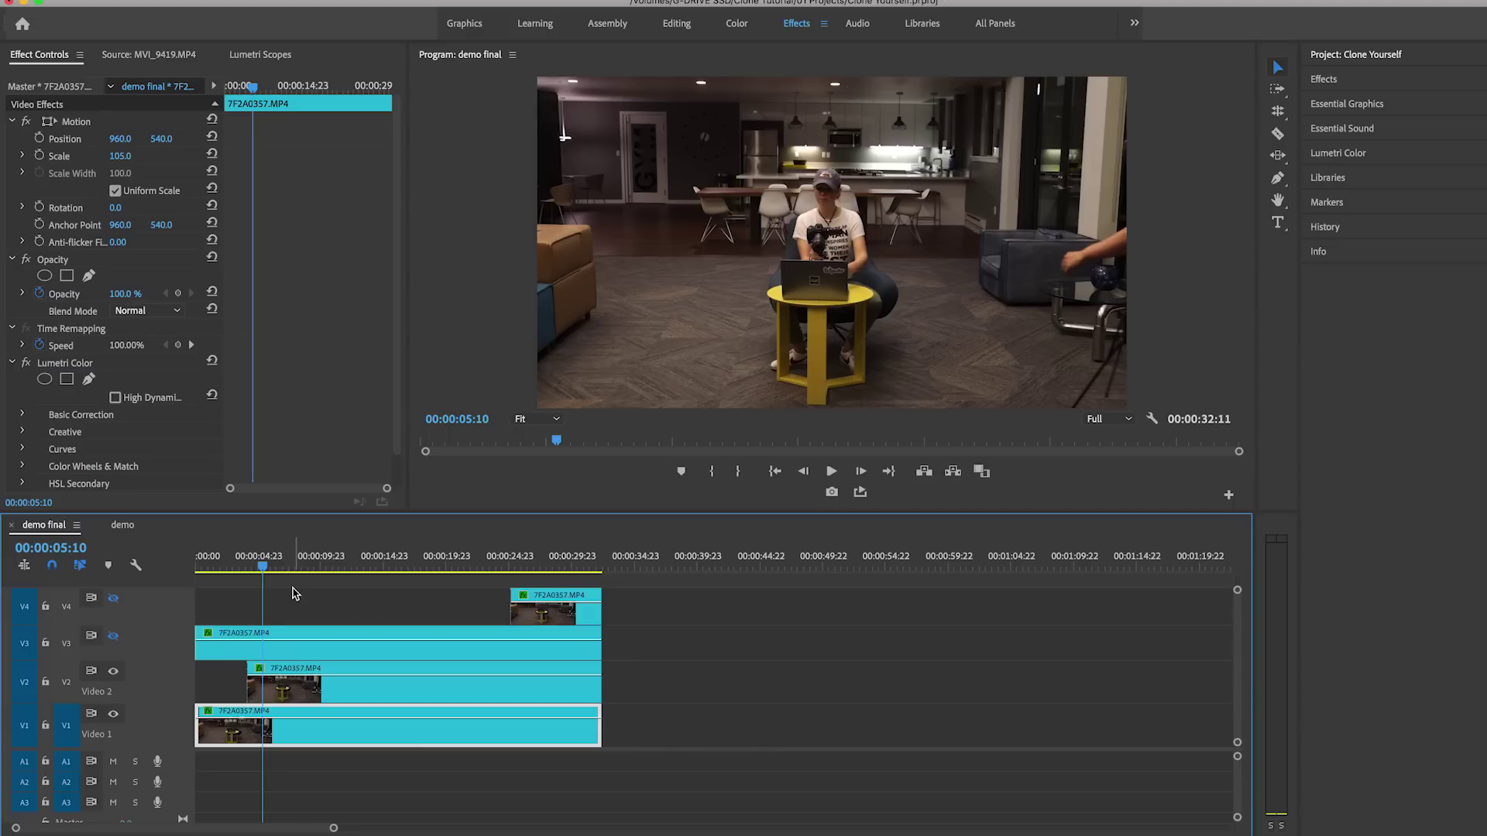
click(280, 565)
click(283, 678)
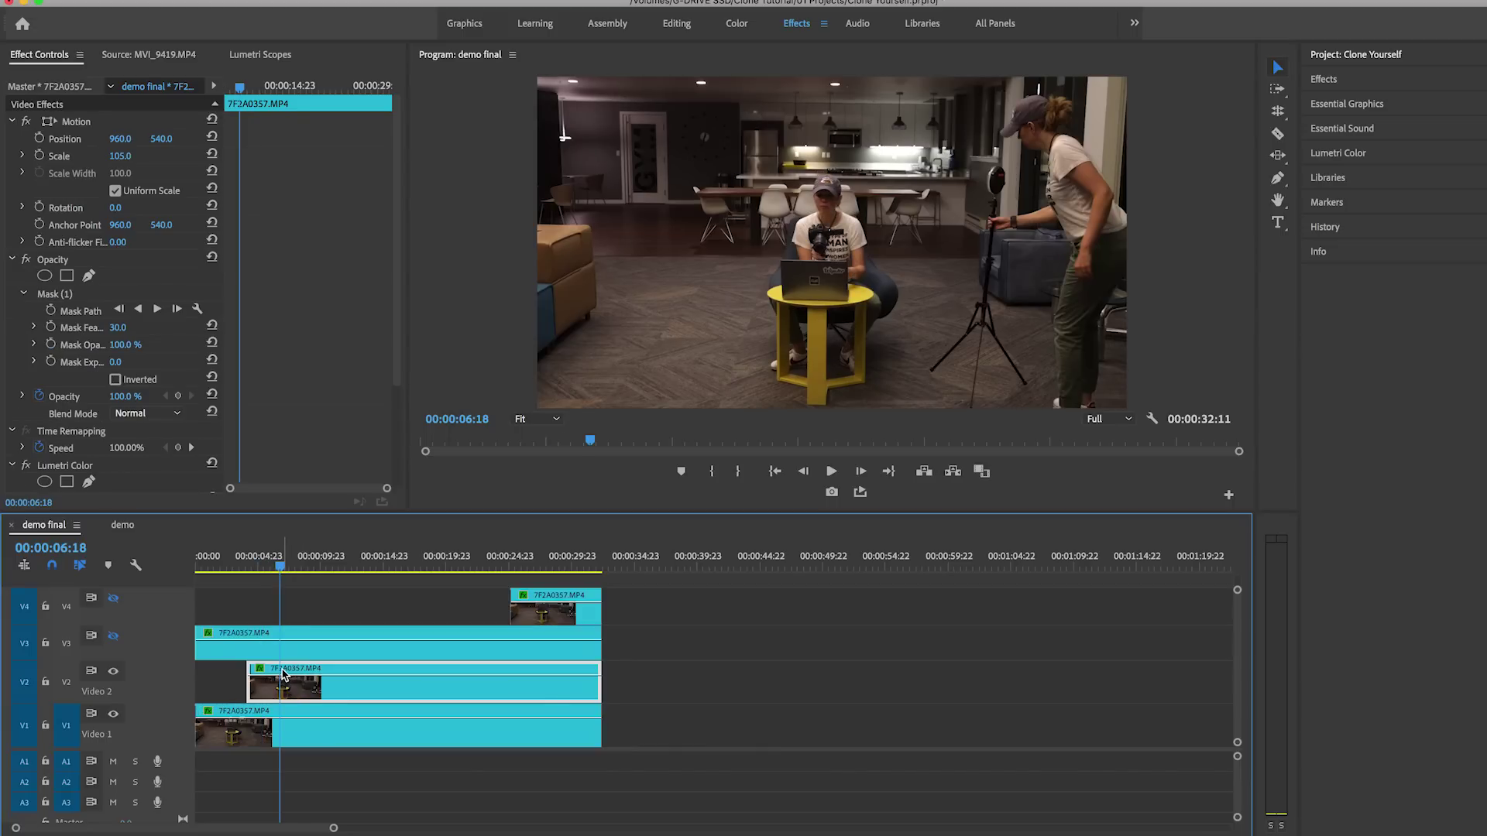
click(59, 296)
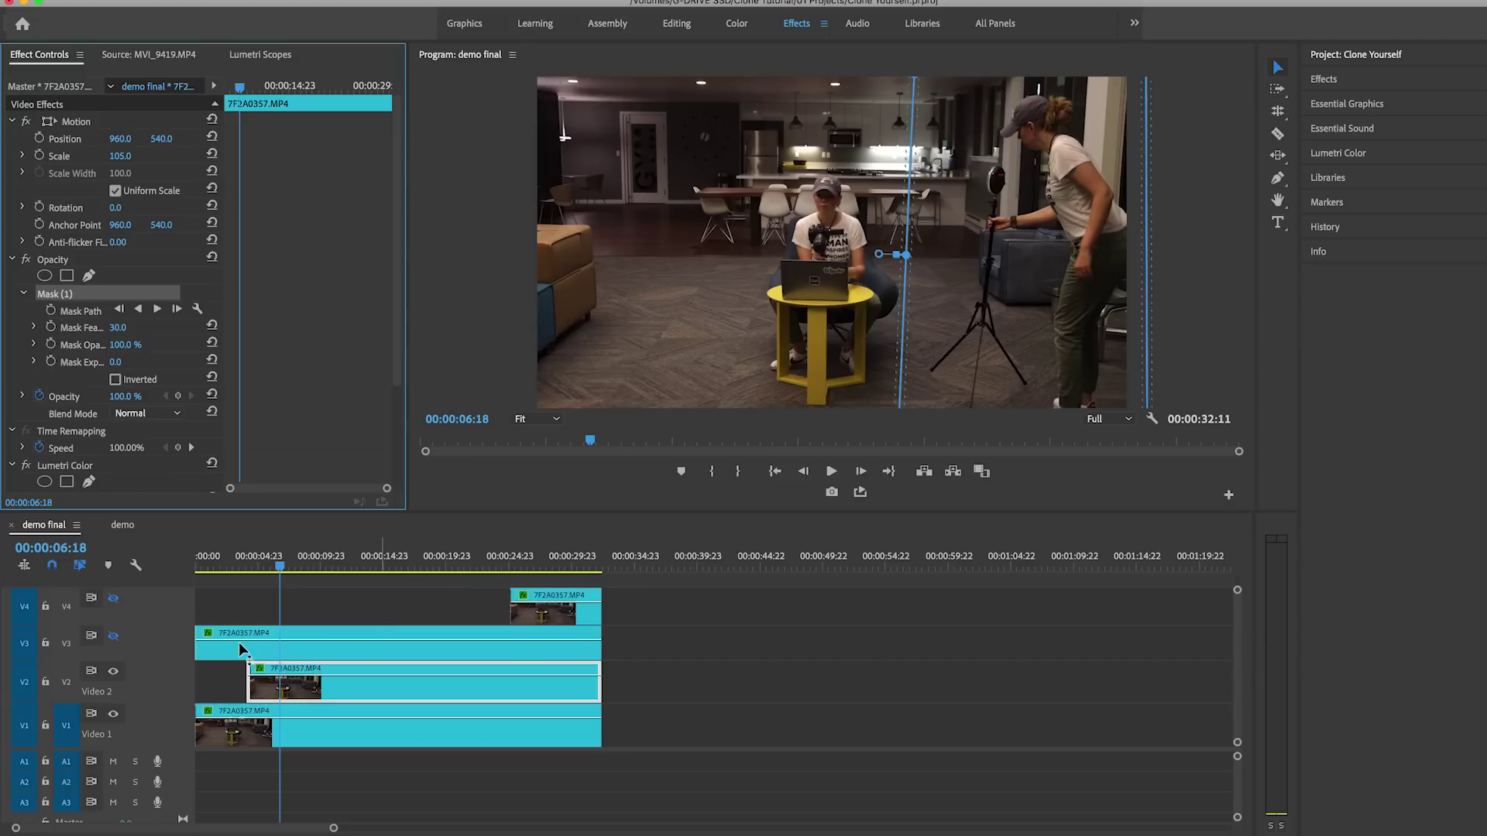
Step: Show track V3 and display the opacity mask outline of its clip in the preview
click(113, 636)
click(282, 637)
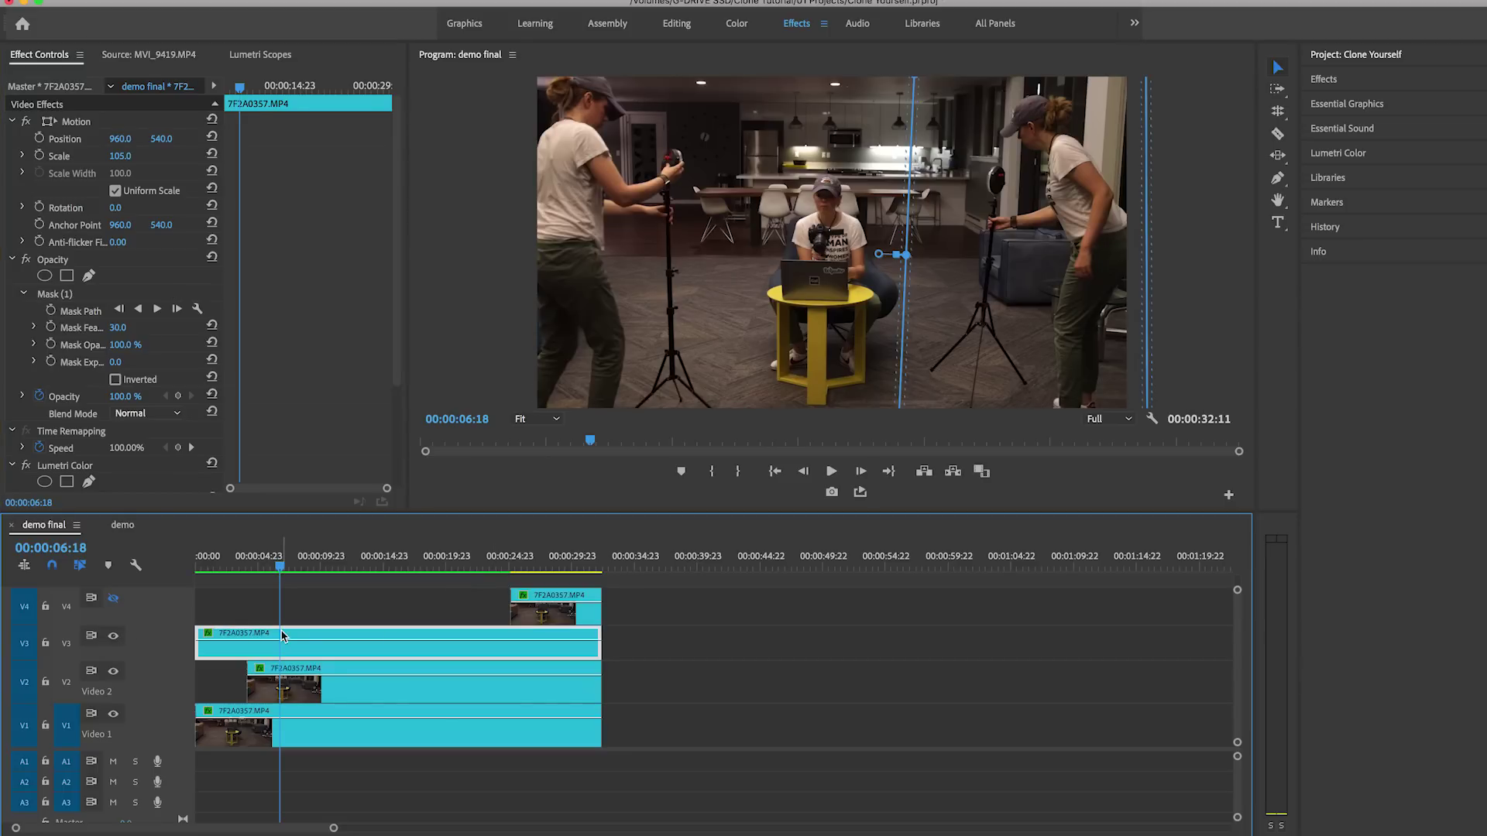
click(52, 260)
click(56, 295)
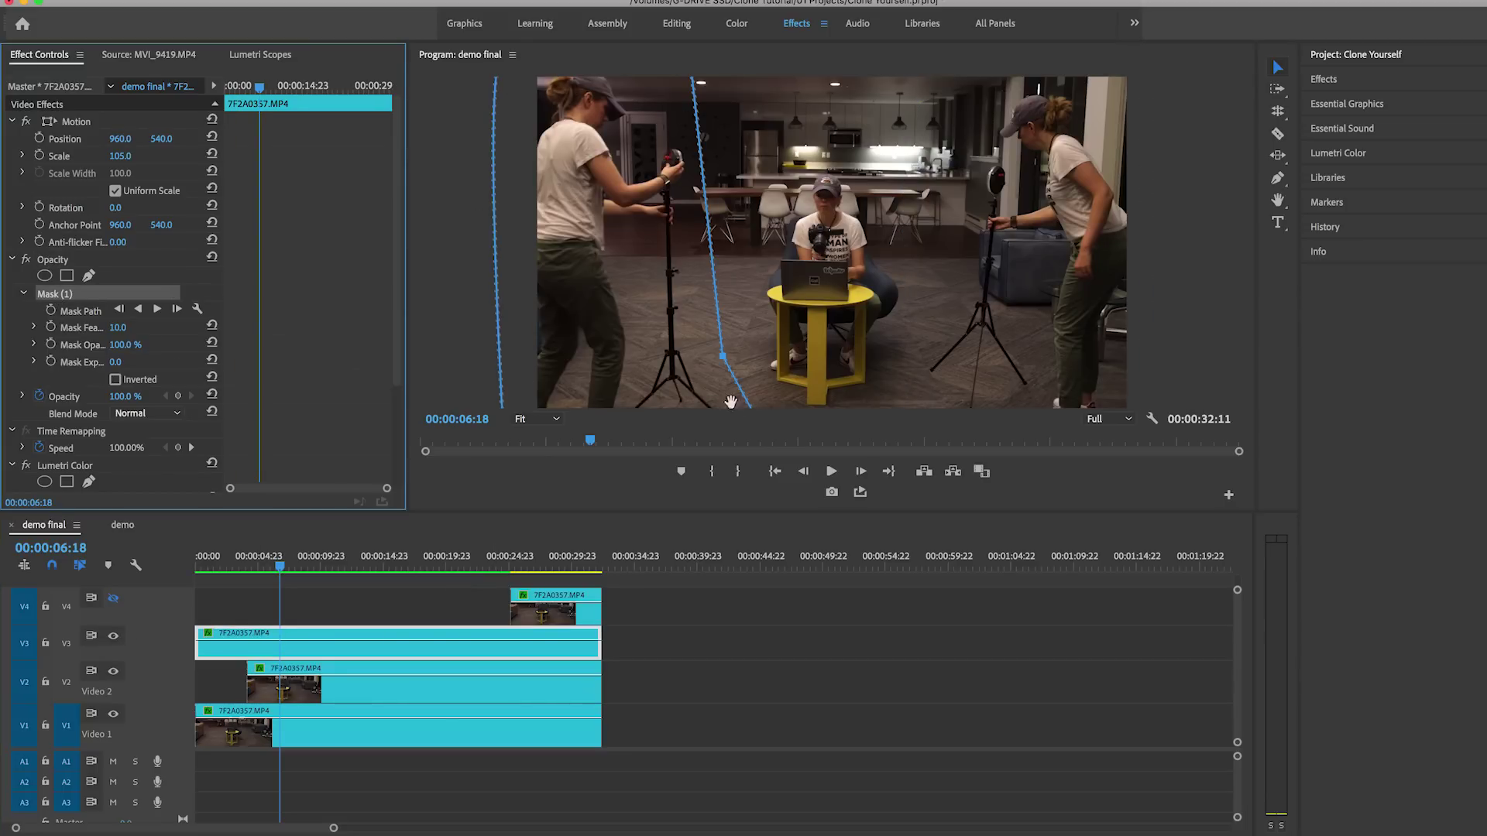
Step: Show track V4 and inspect its clip's opacity mask outline at 00:00:27:04
click(526, 560)
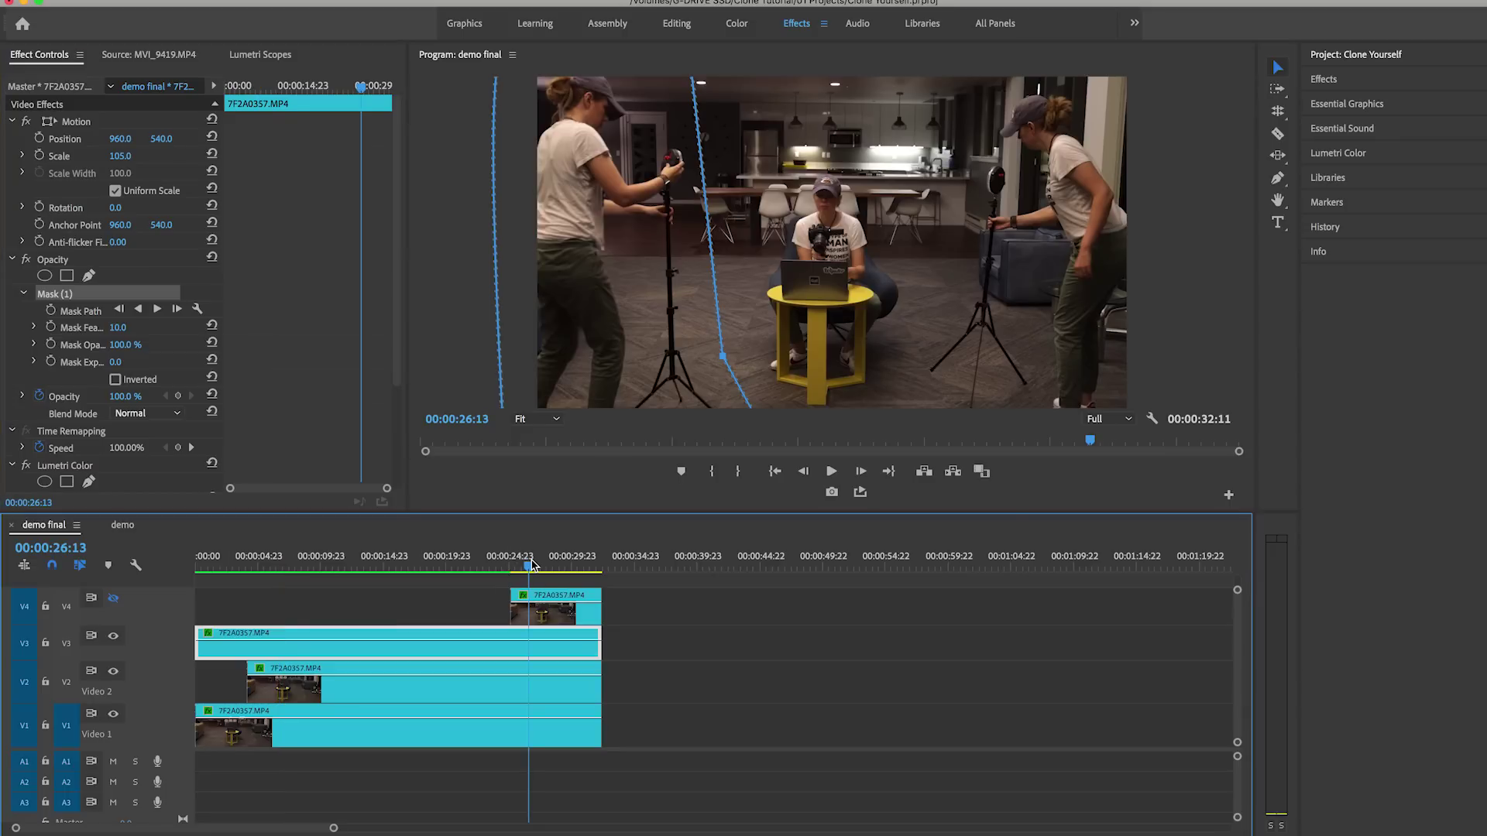
click(542, 608)
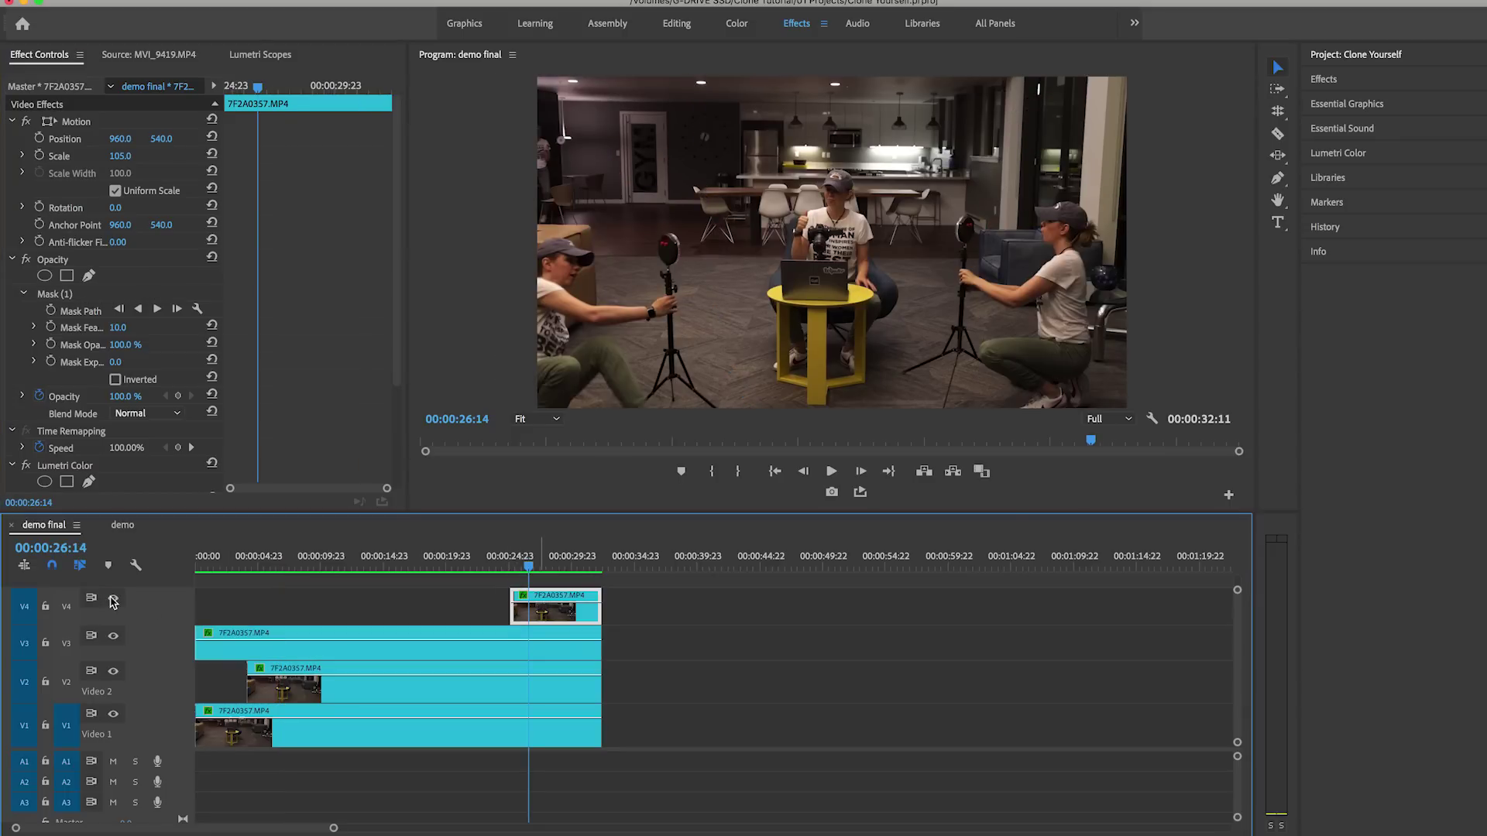
drag(527, 562, 537, 556)
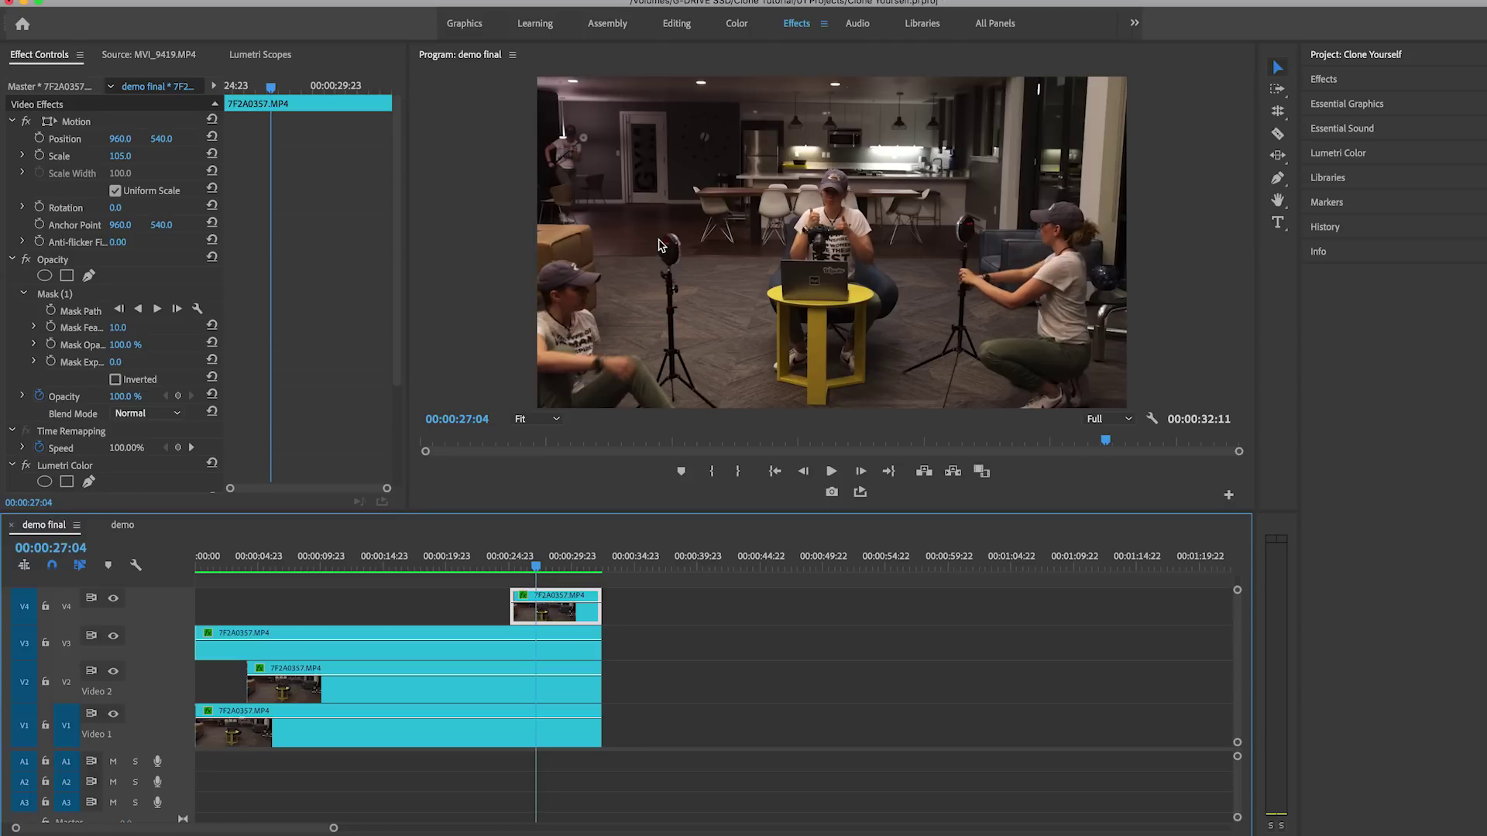
click(51, 297)
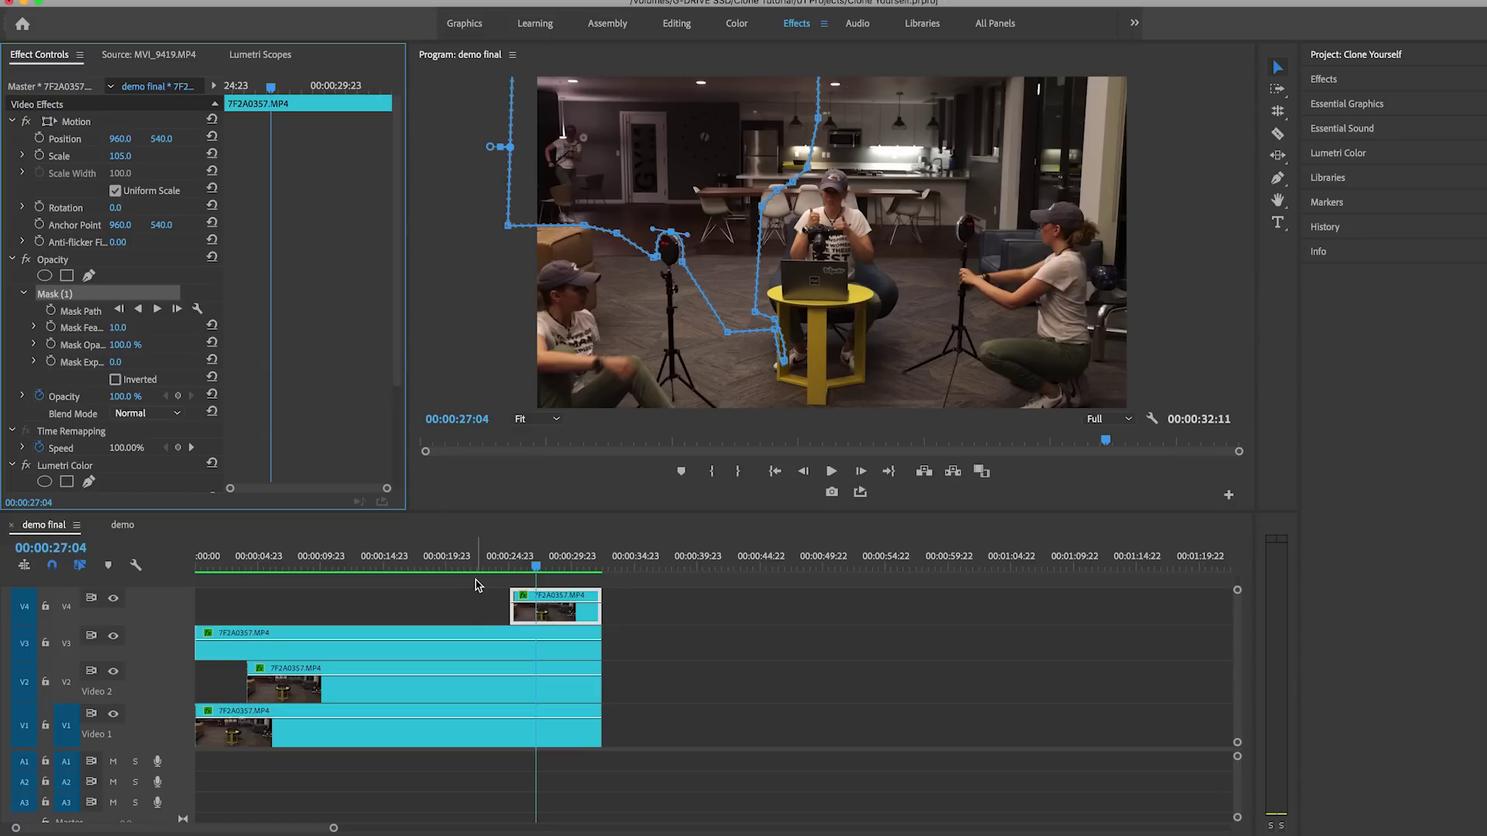
Step: Switch to the demo sequence and hide tracks V4, V3 and V2 so that only V1 shows
click(123, 526)
drag(208, 564, 240, 577)
drag(609, 829, 285, 828)
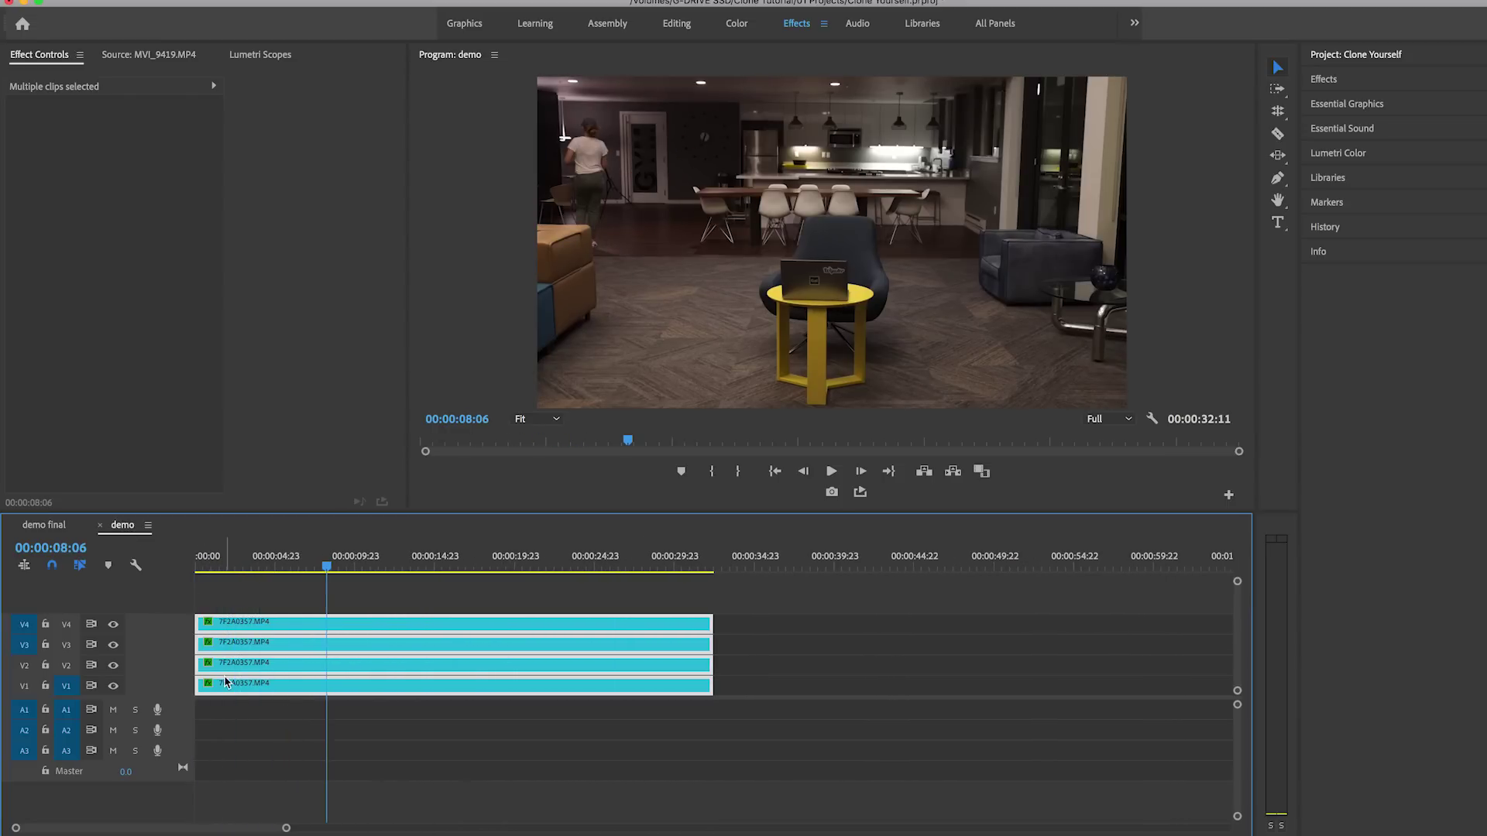
click(113, 624)
click(113, 645)
click(114, 665)
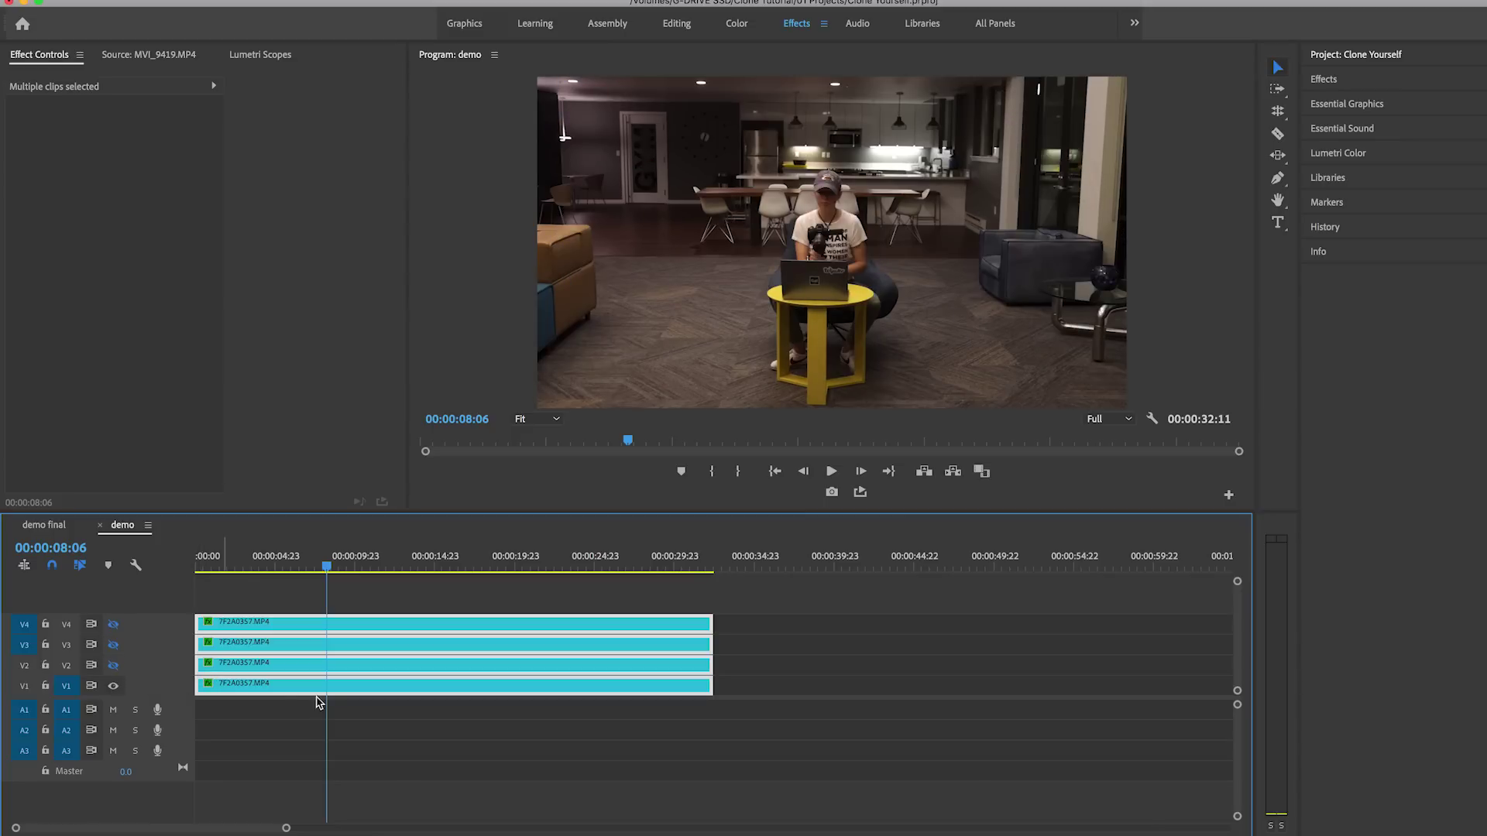
Step: Preview the V1 clip, show track V2 again, and move the playhead to 00:00:07:12 where the woman stands by the light stand
click(228, 564)
drag(223, 562, 272, 589)
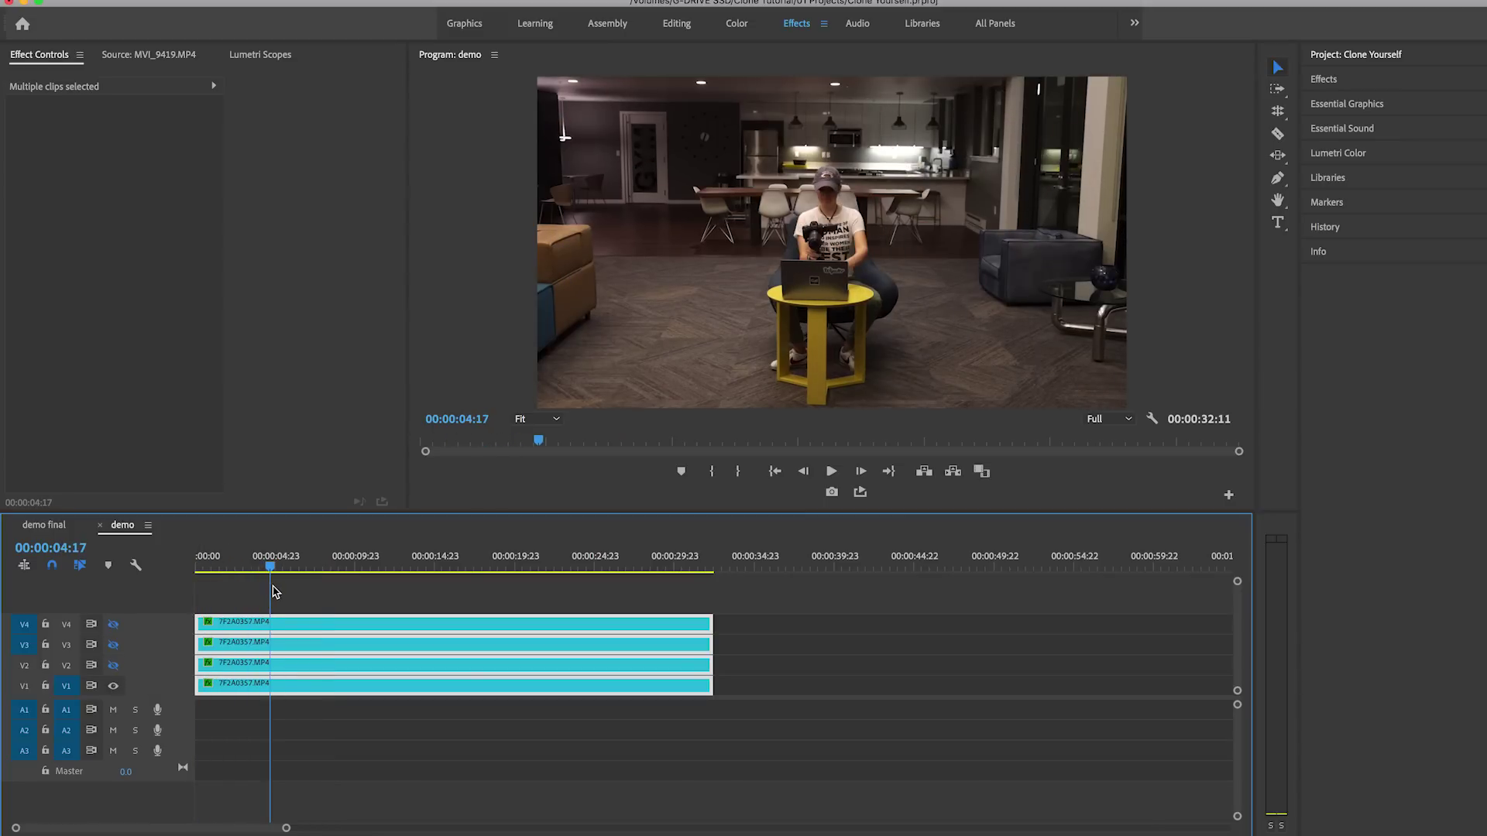
click(113, 667)
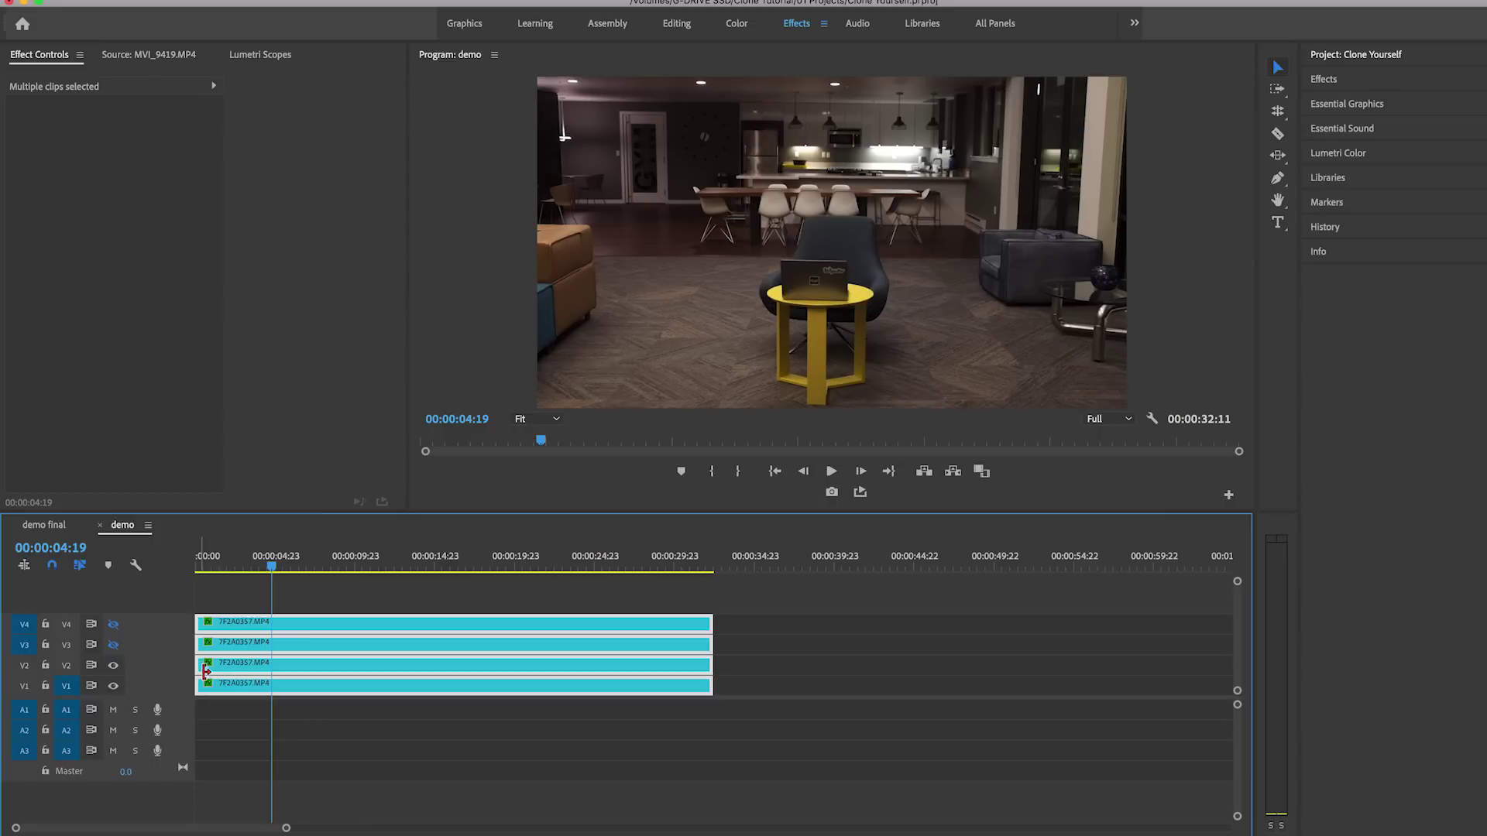
drag(216, 565, 308, 596)
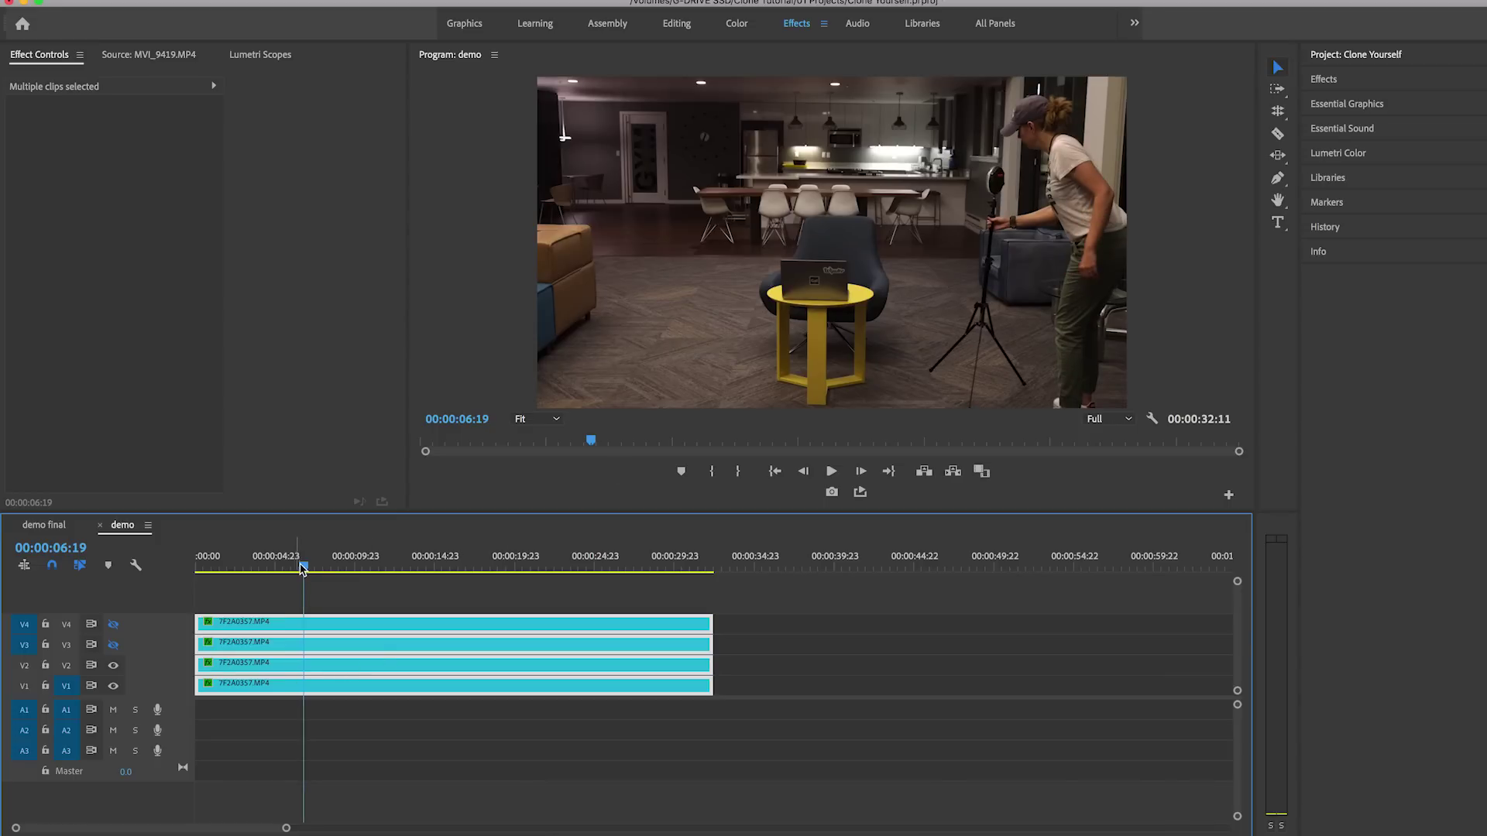
drag(303, 569, 315, 571)
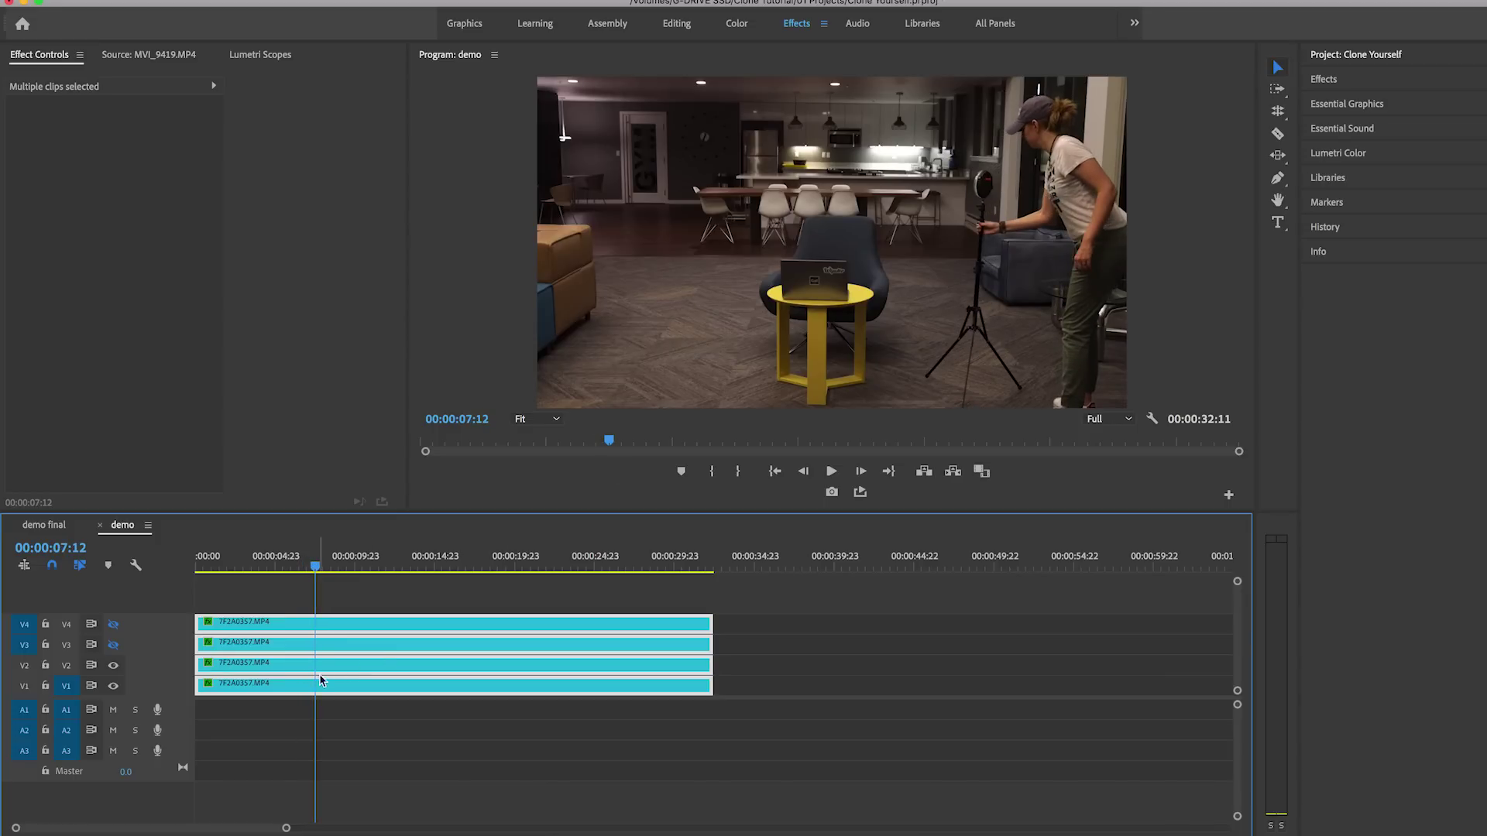
Step: Draw a closed four-point free-draw opacity mask on the V2 clip around the woman and light stand at the frame's right side
click(348, 738)
click(323, 667)
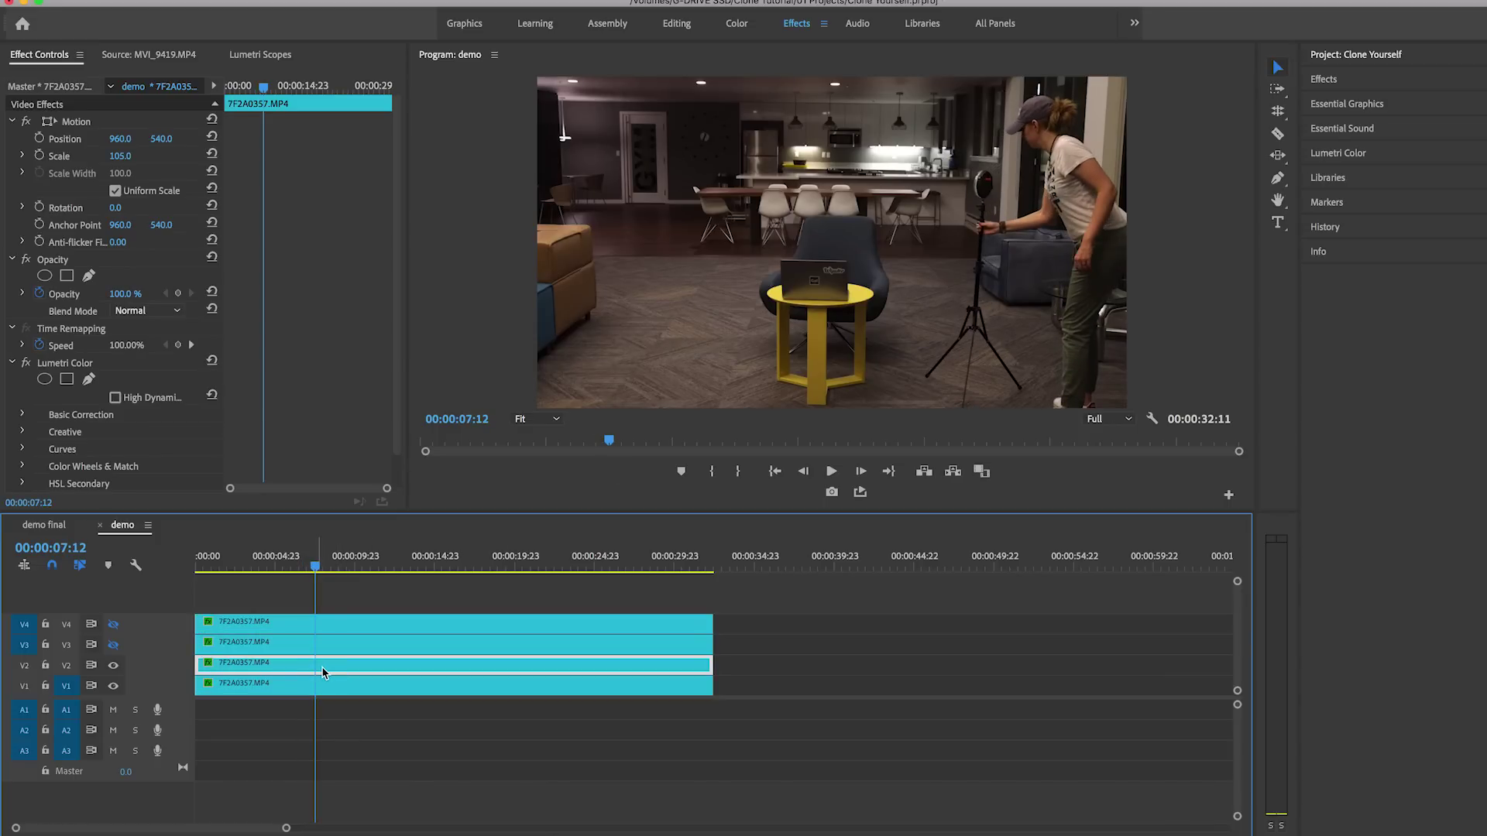
click(60, 263)
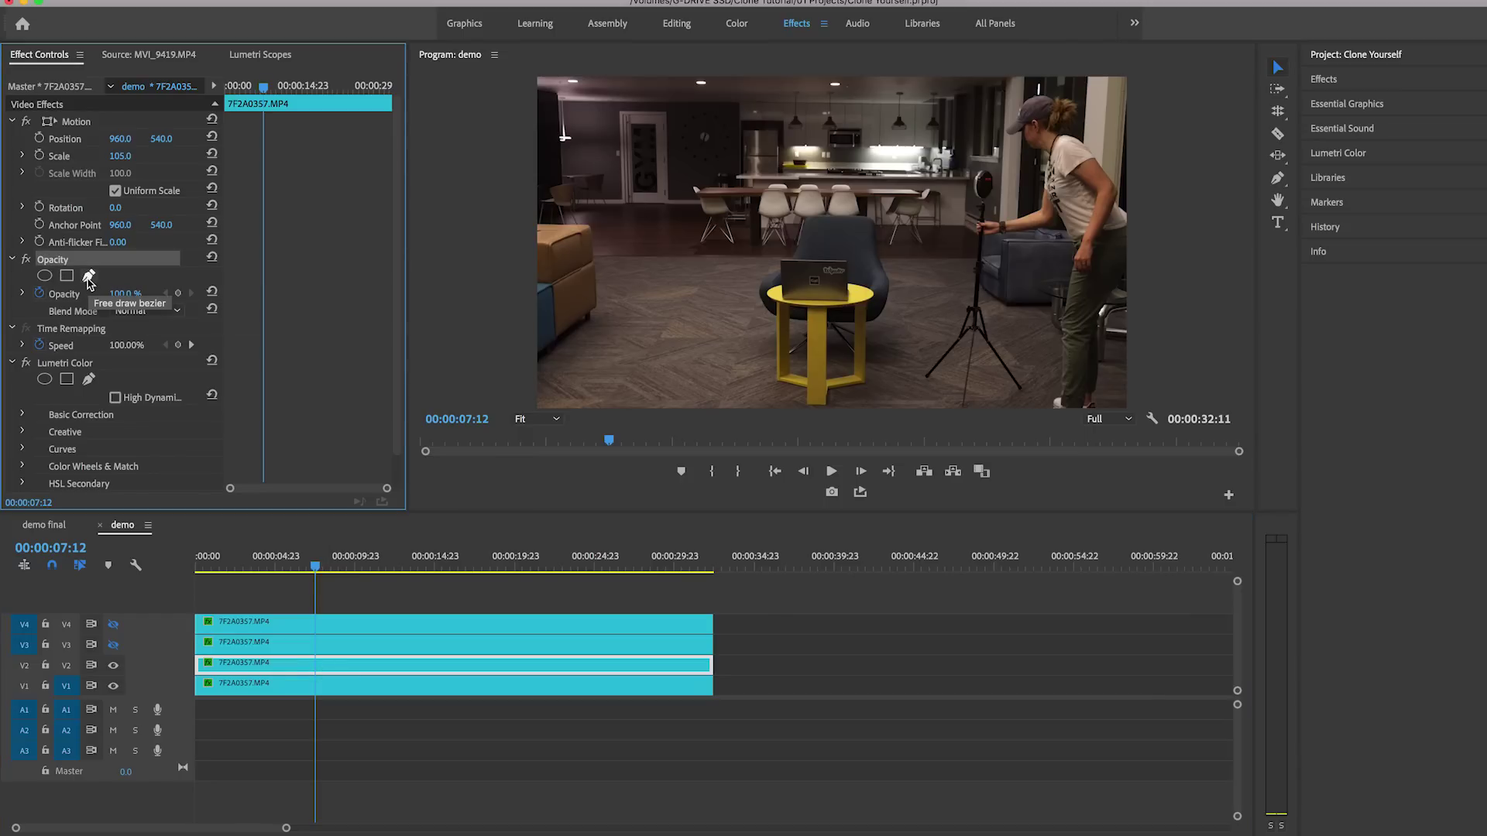
click(88, 278)
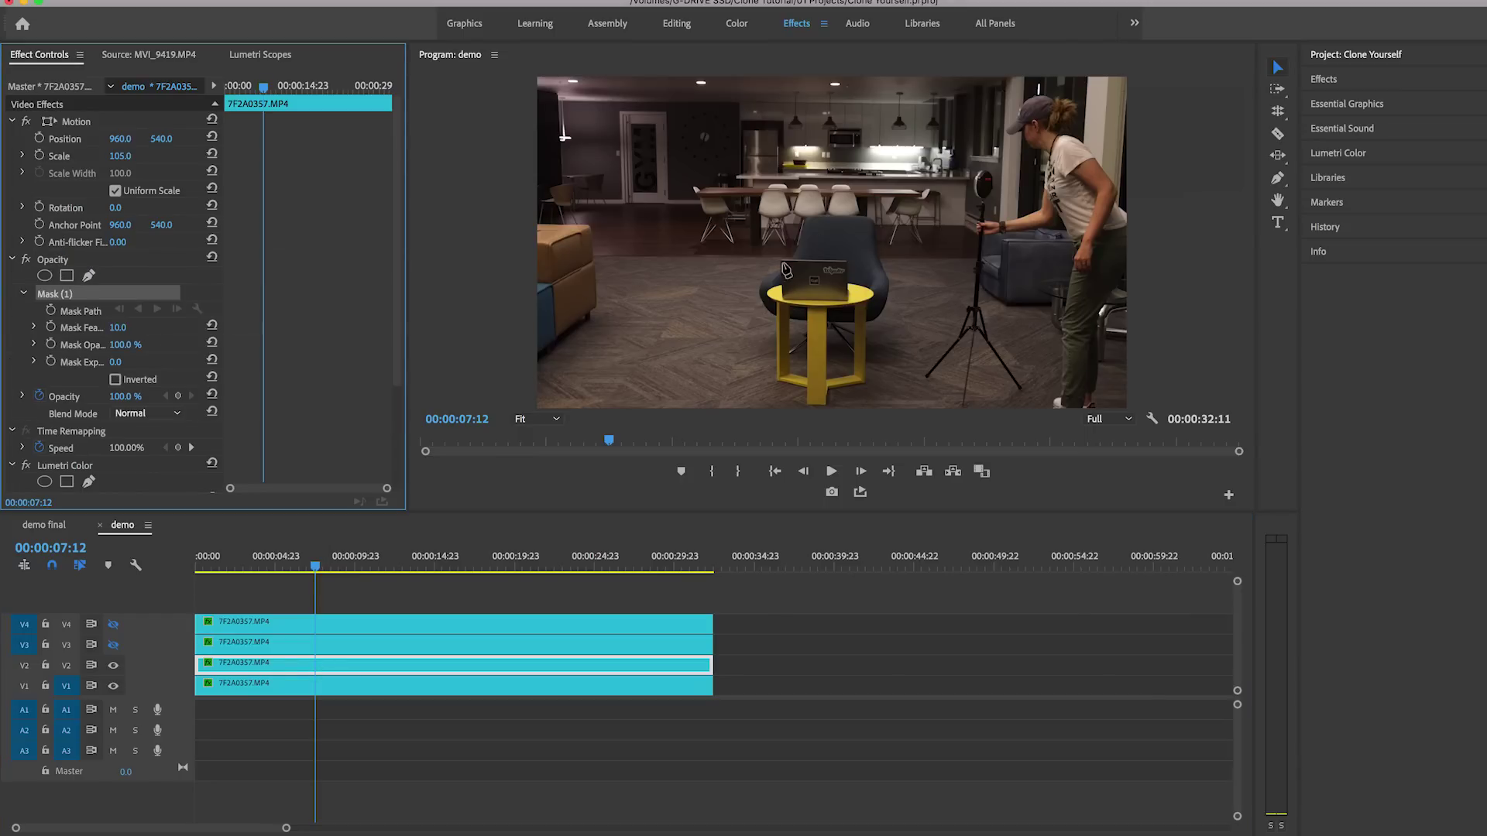
click(917, 80)
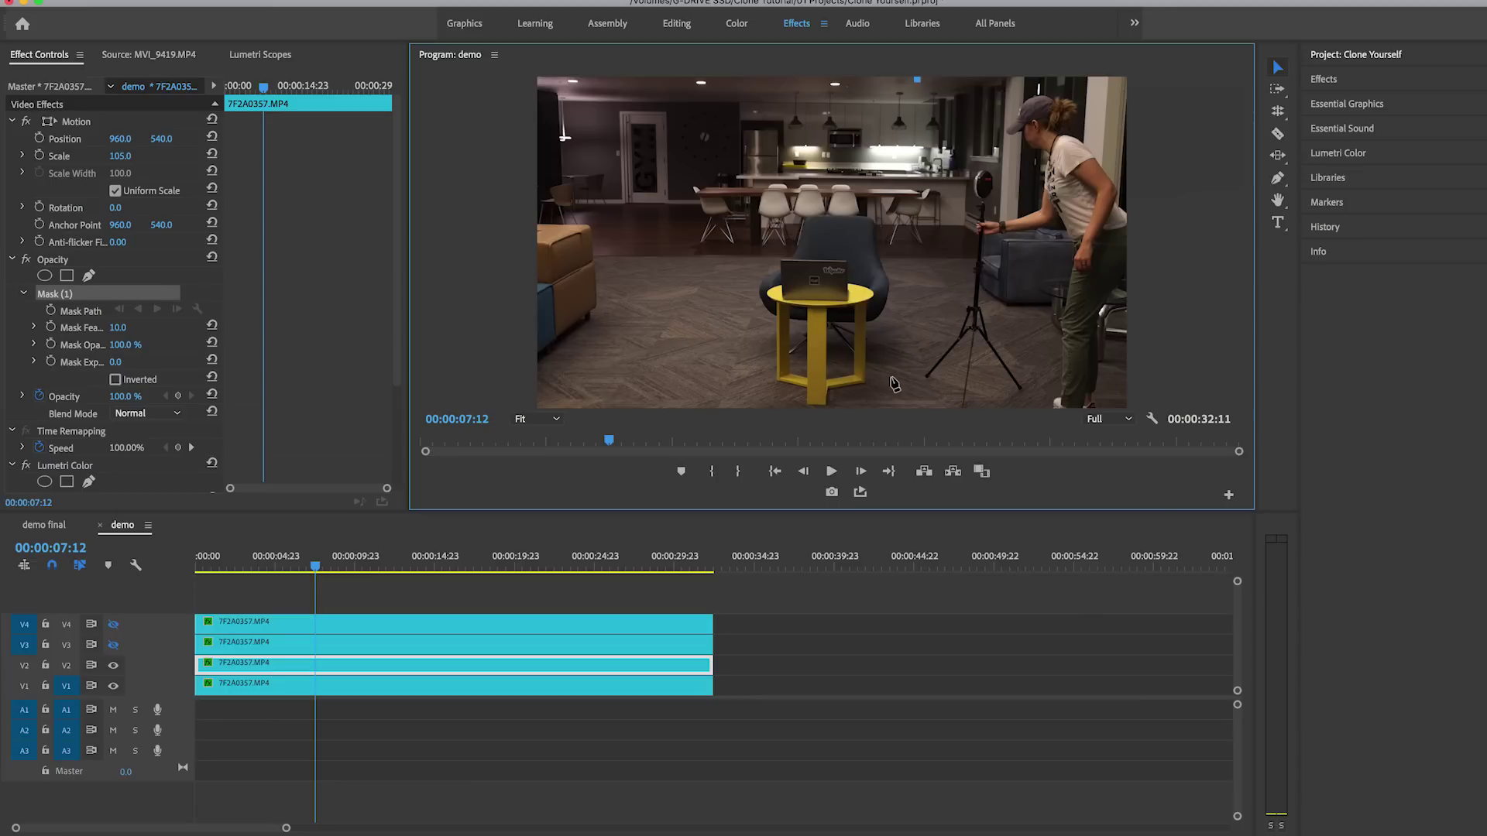
click(901, 405)
click(1145, 405)
click(1147, 81)
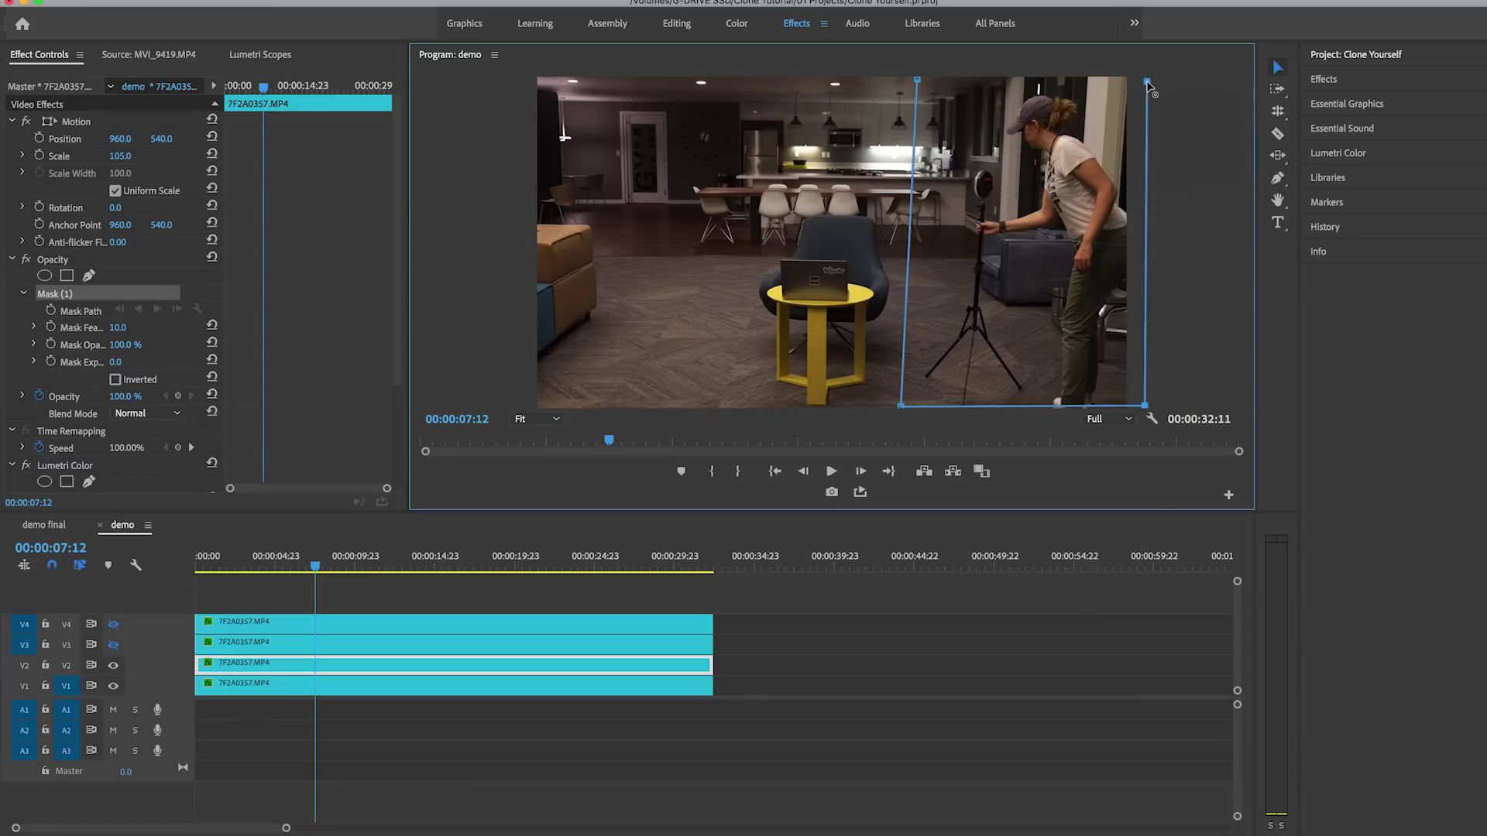
click(917, 80)
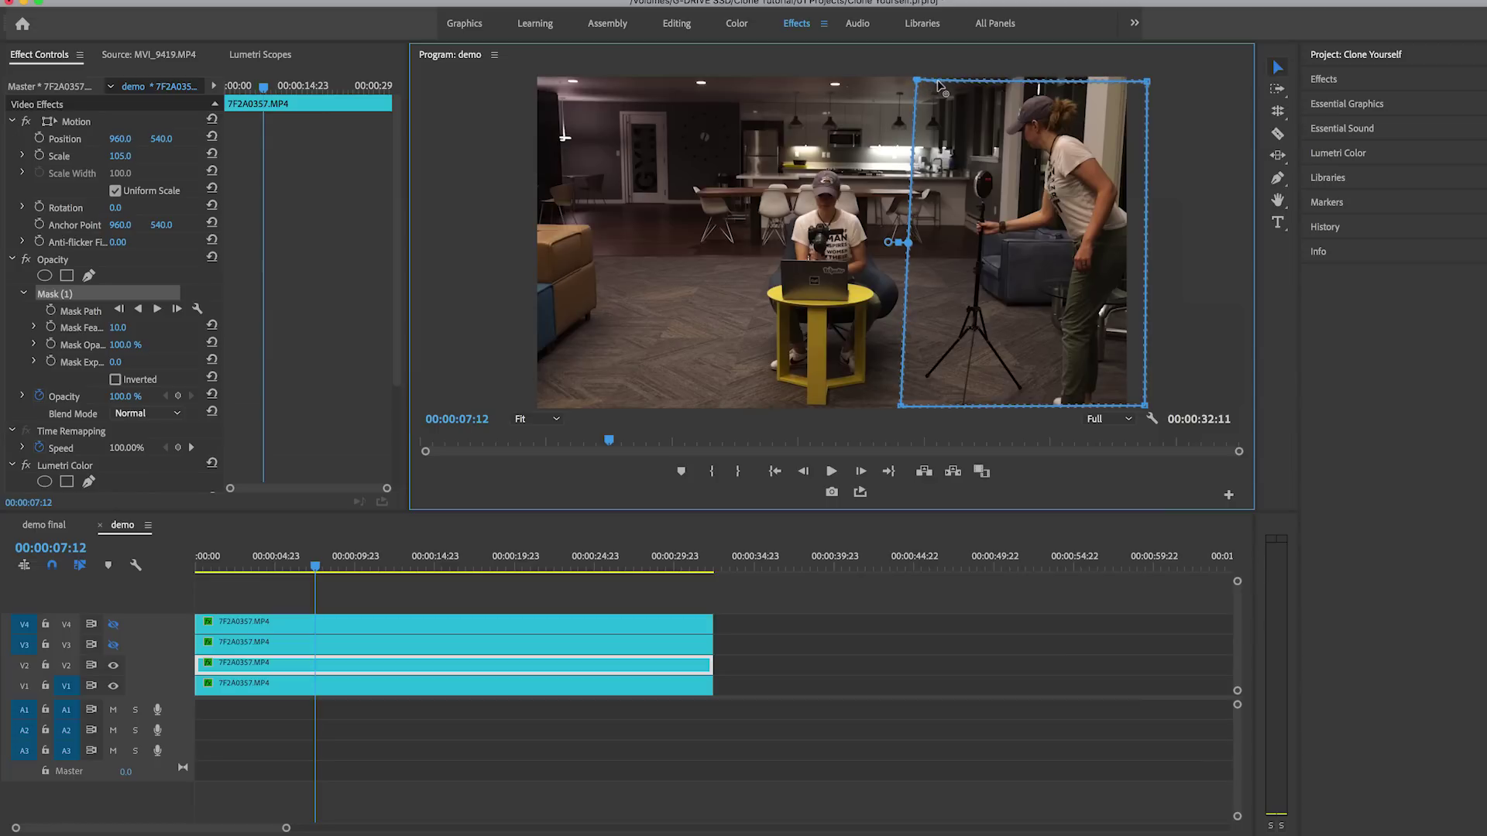
mouse_move(917, 80)
mouse_down()
mouse_move(943, 67)
mouse_move(919, 103)
mouse_move(927, 76)
mouse_up()
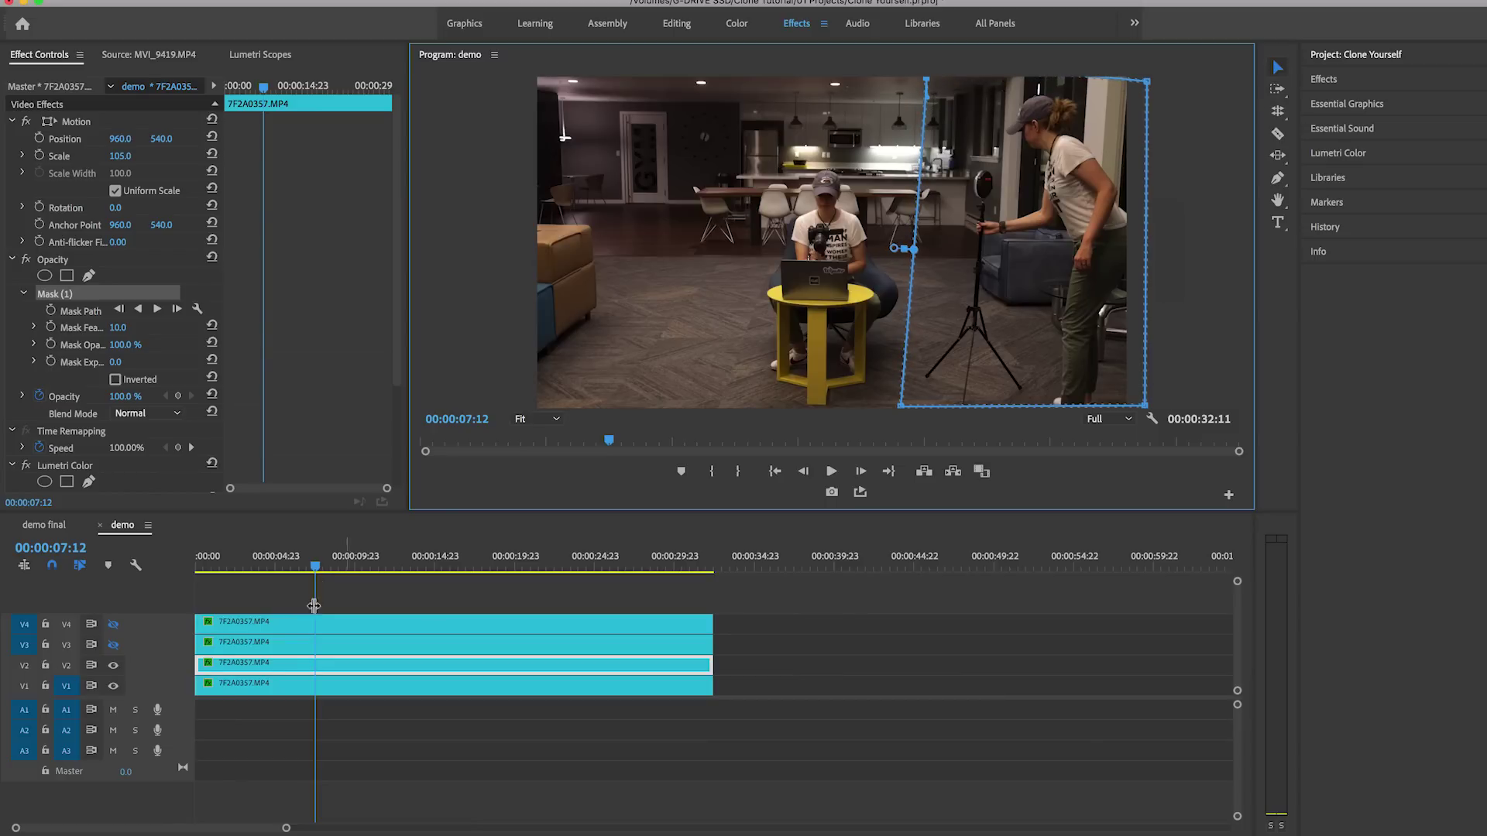
Step: Reshape the V2 mask at 00:00:16:10 by curving its left edge between the chair and light stand and extending its lower-left and upper-right corners outward
drag(315, 566, 464, 573)
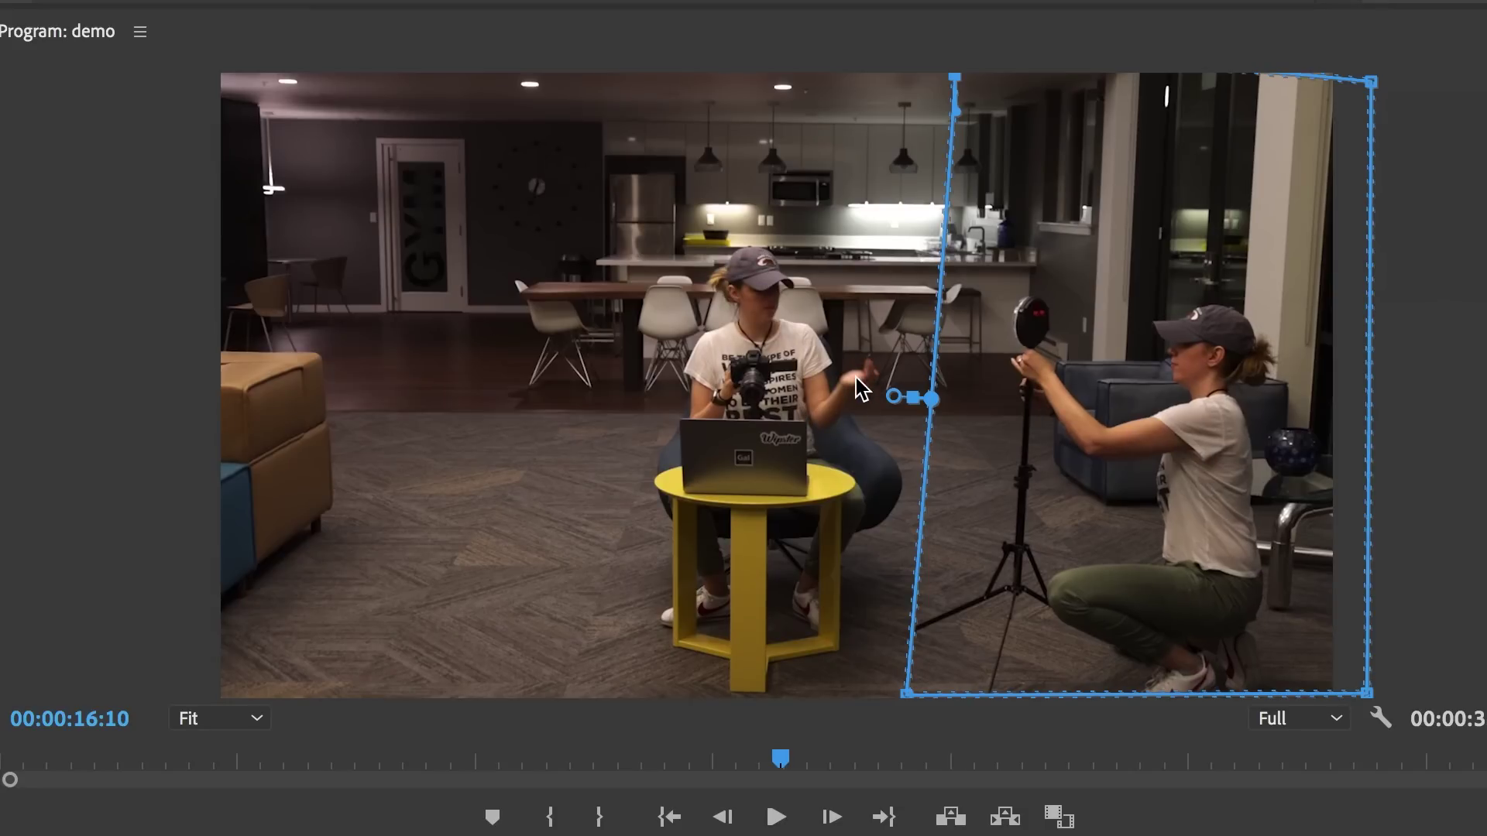
click(932, 400)
click(936, 310)
drag(936, 313, 919, 379)
drag(908, 691, 878, 690)
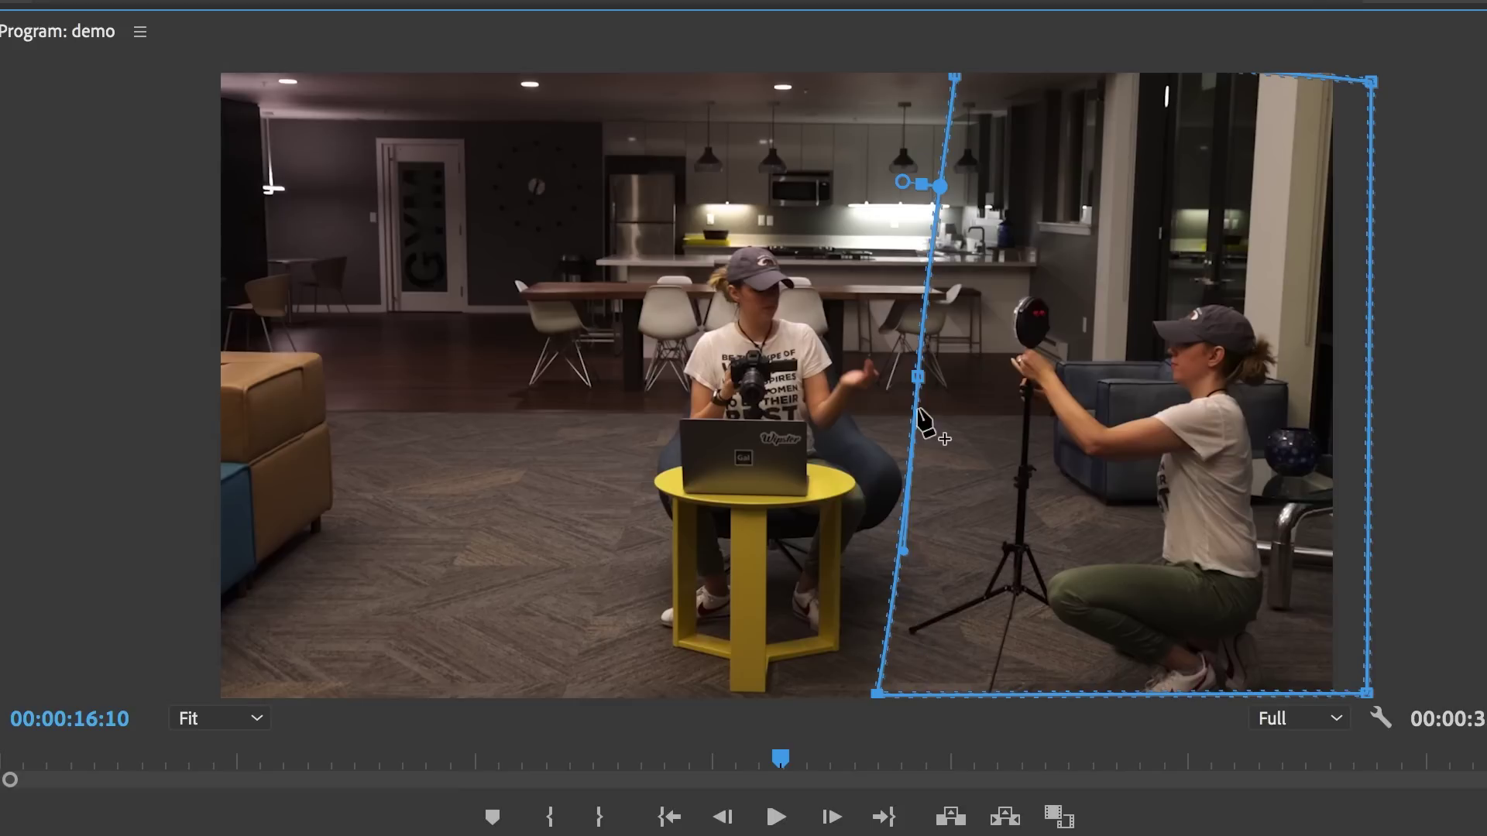
drag(918, 378, 932, 387)
drag(1372, 79, 1383, 57)
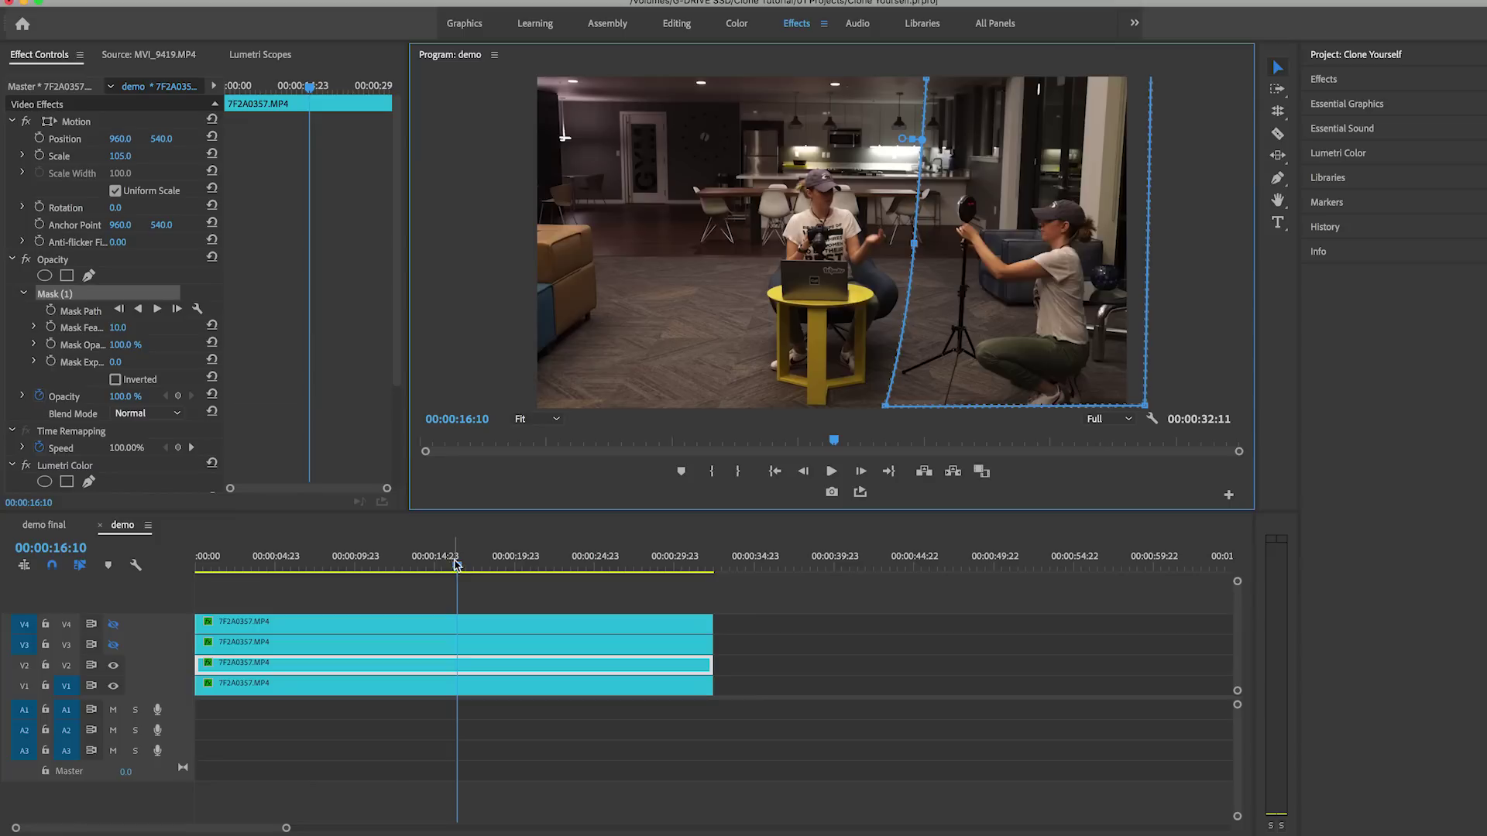
Step: Set the V2 mask's feather to 37 and check the blend around 00:00:09:22 without the mask outline
mouse_move(455, 565)
mouse_down()
mouse_move(241, 565)
mouse_move(355, 577)
mouse_up()
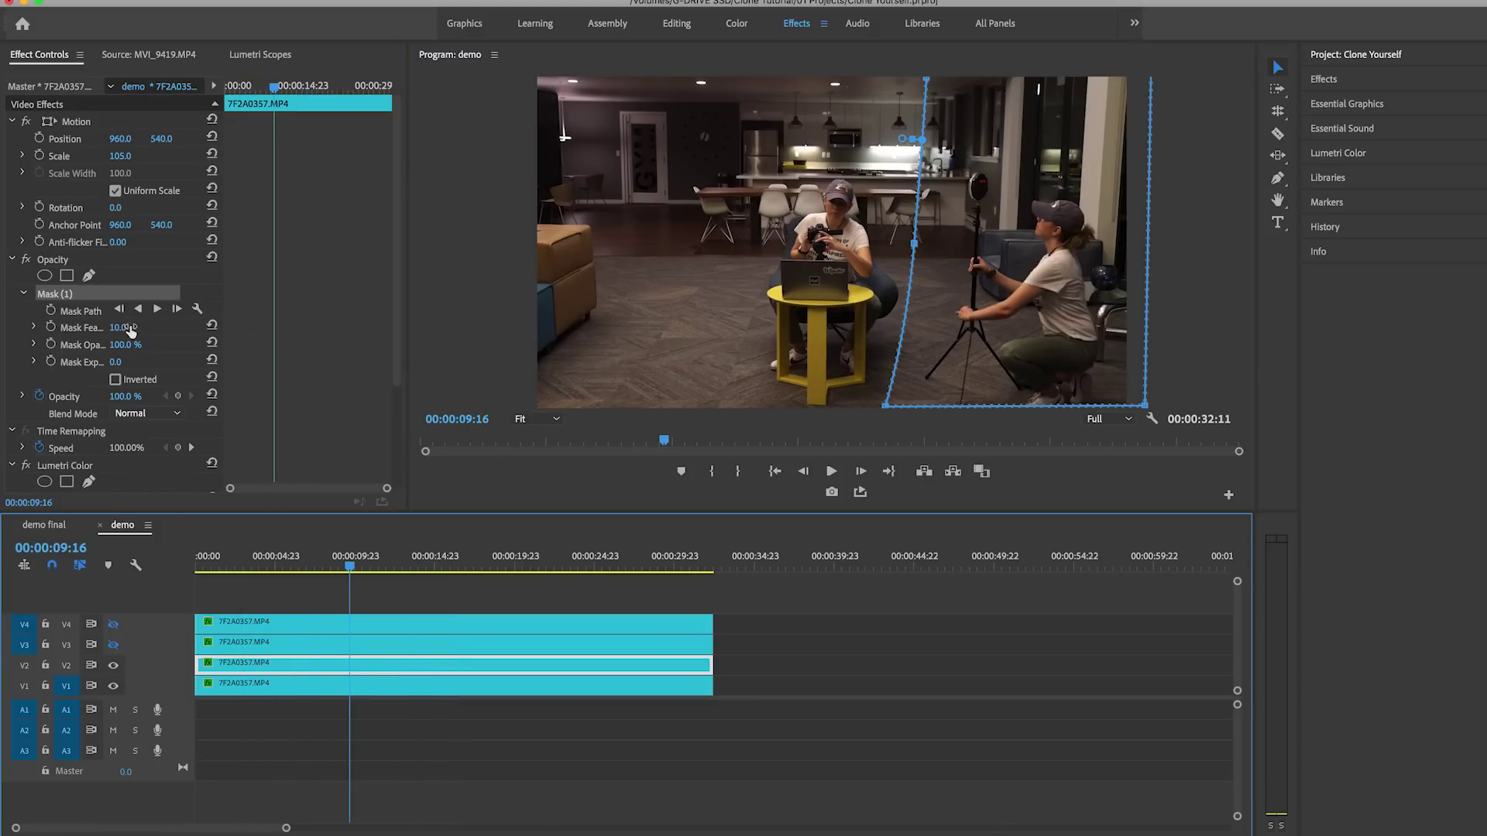
drag(114, 331, 129, 331)
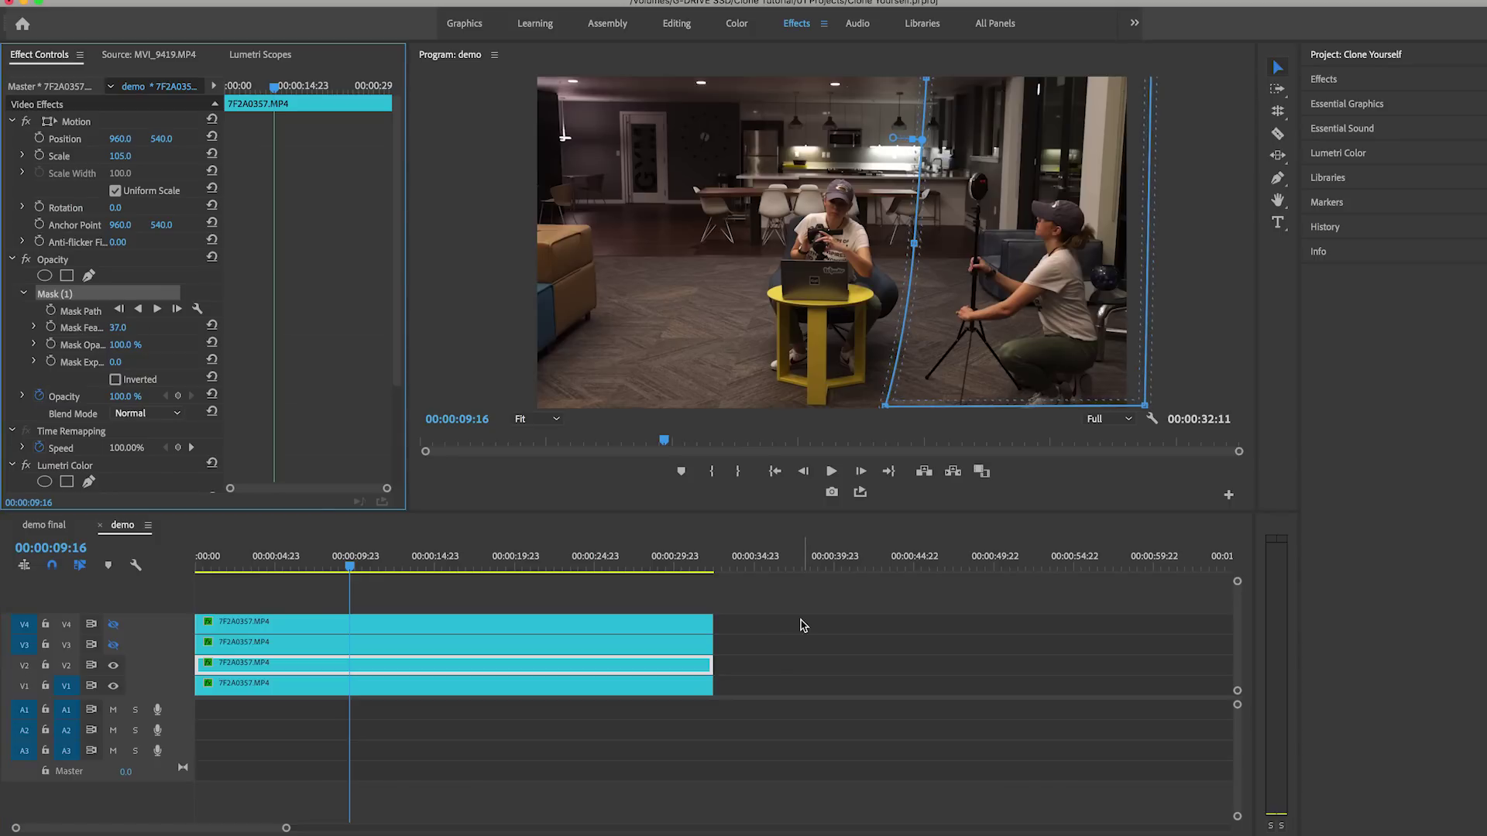
click(758, 673)
mouse_move(327, 568)
mouse_down()
mouse_move(349, 570)
mouse_move(336, 571)
mouse_up()
Step: Lower the feather of Mask (1) on the V2 clip and hide the mask outline to check its edge
click(365, 668)
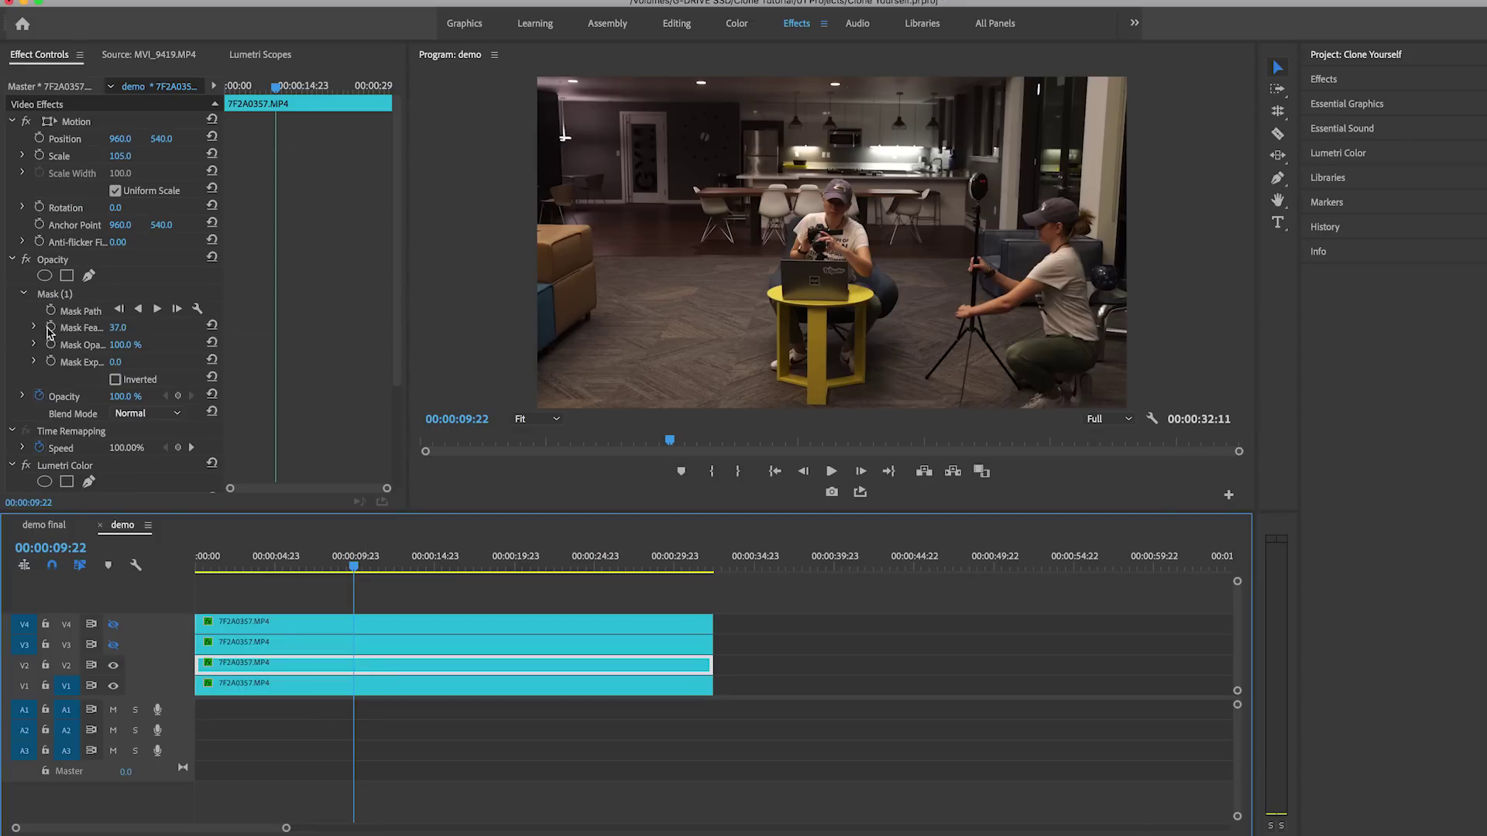
click(62, 299)
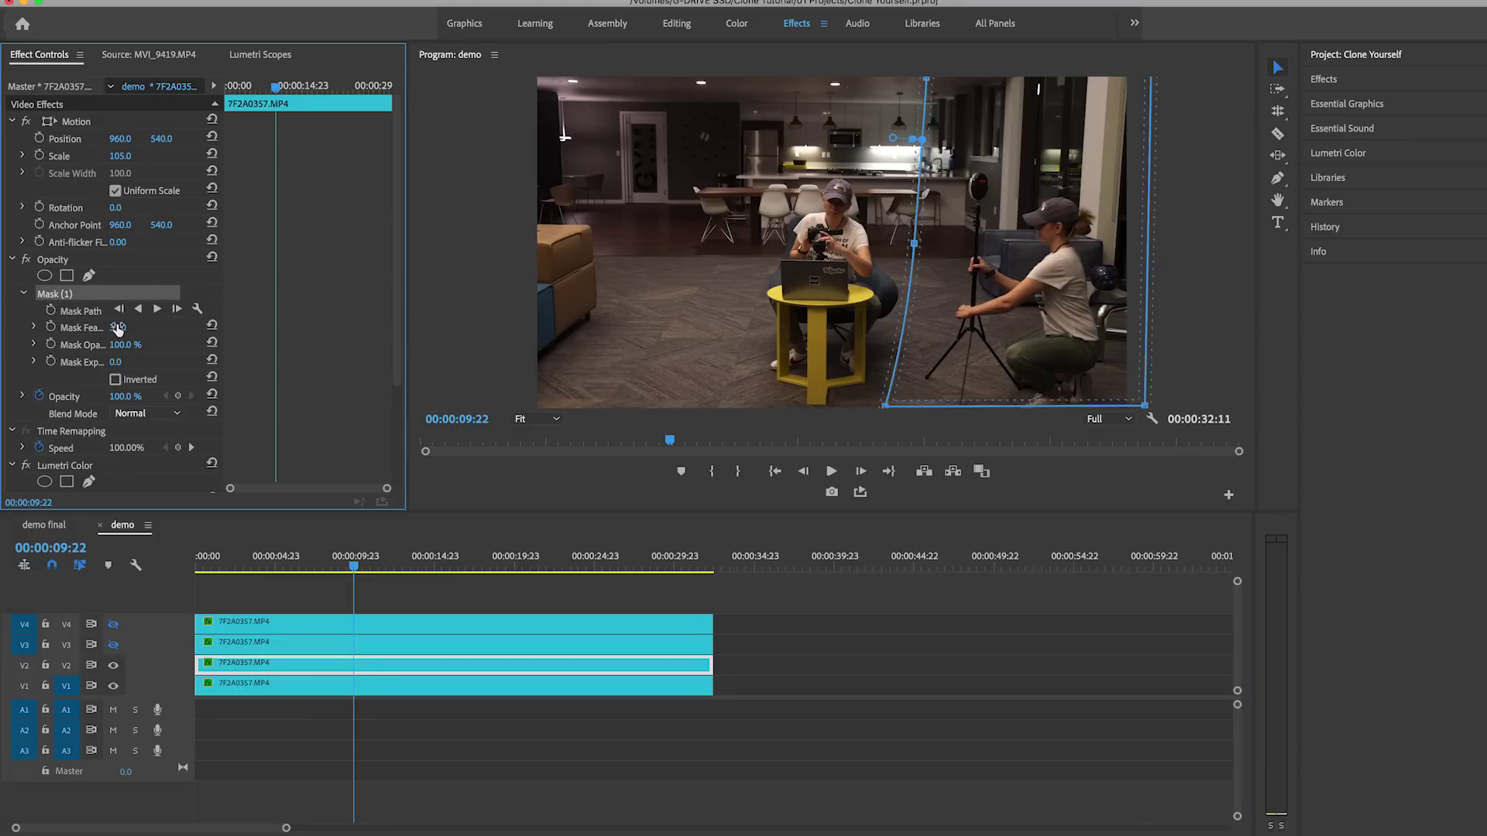
drag(117, 327, 86, 327)
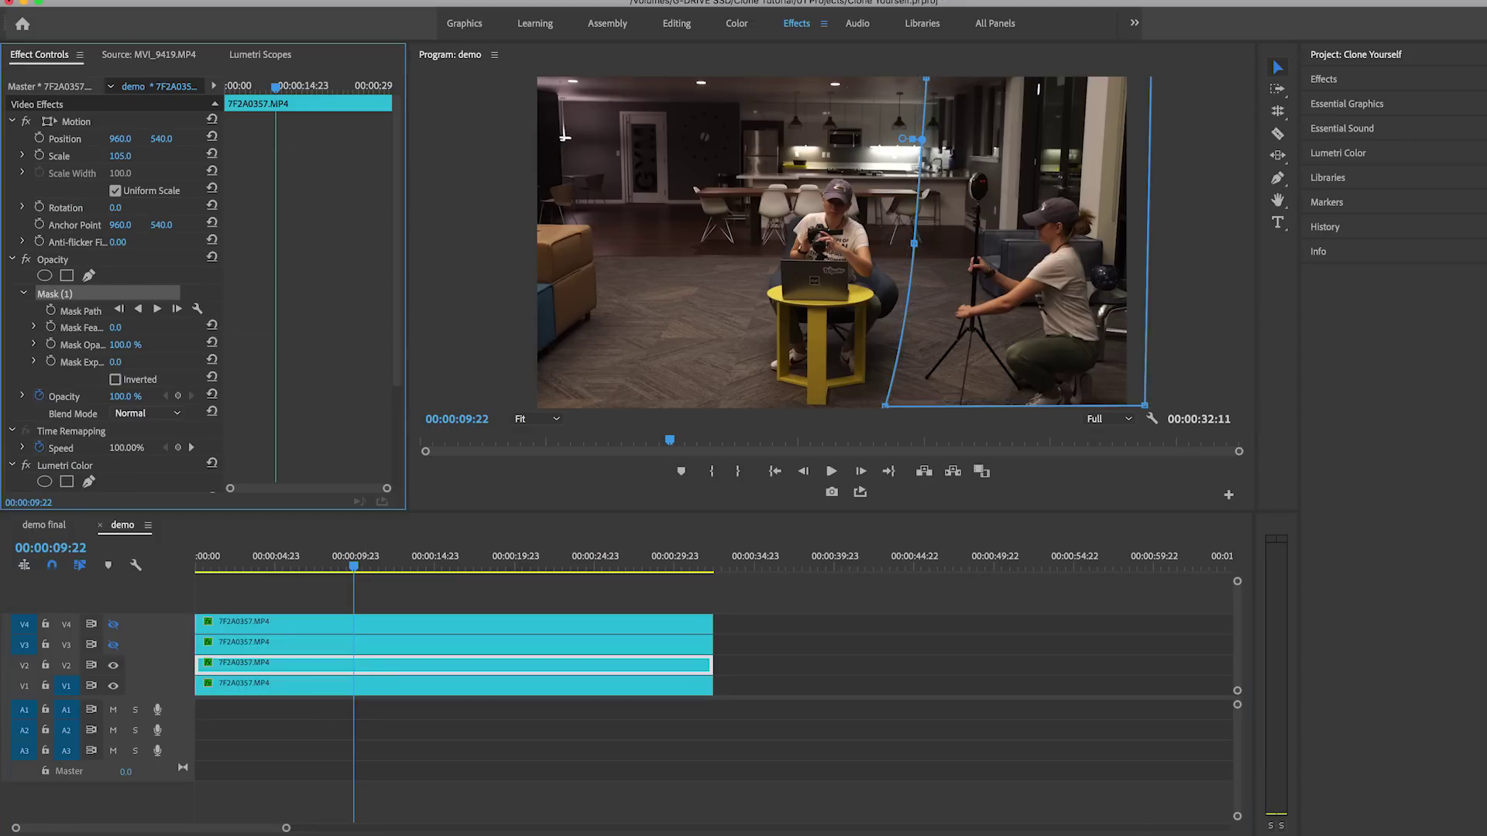
click(411, 592)
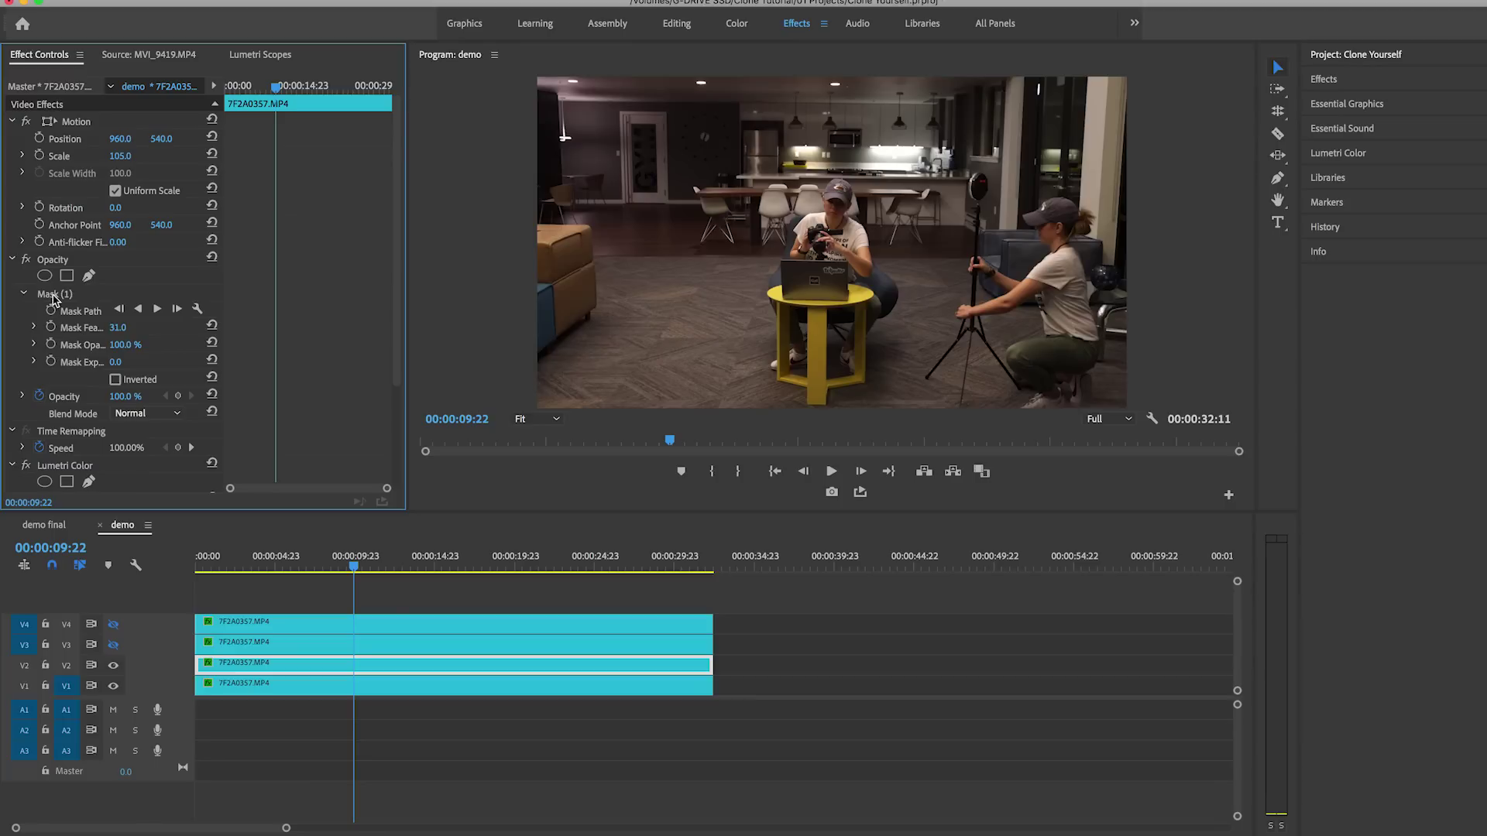
Step: Make track V3 visible and select its clip at 00:00:11:01, where the woman stands beside the left light stand
click(54, 294)
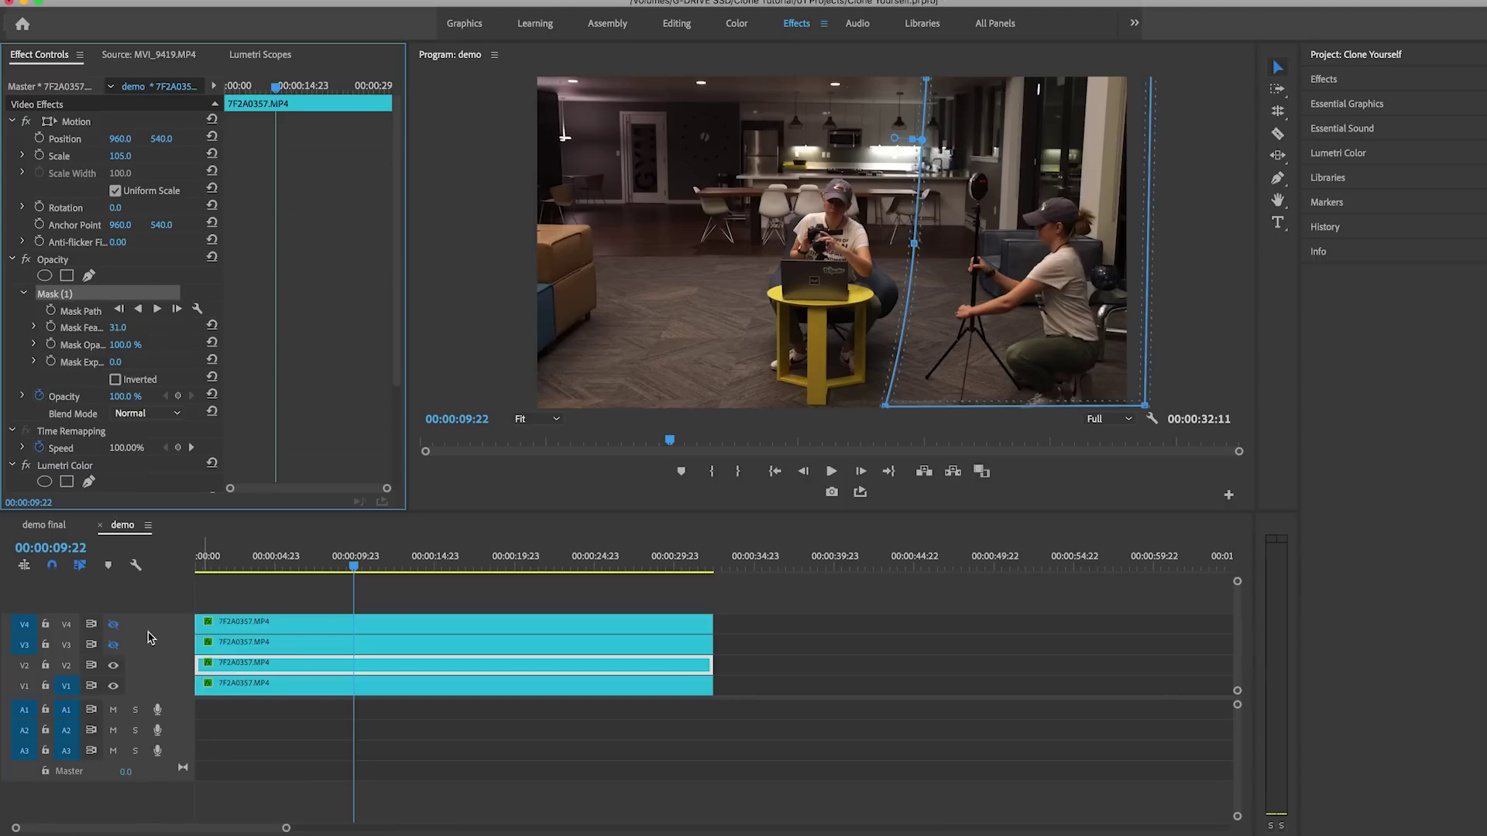
click(113, 645)
drag(356, 575, 372, 582)
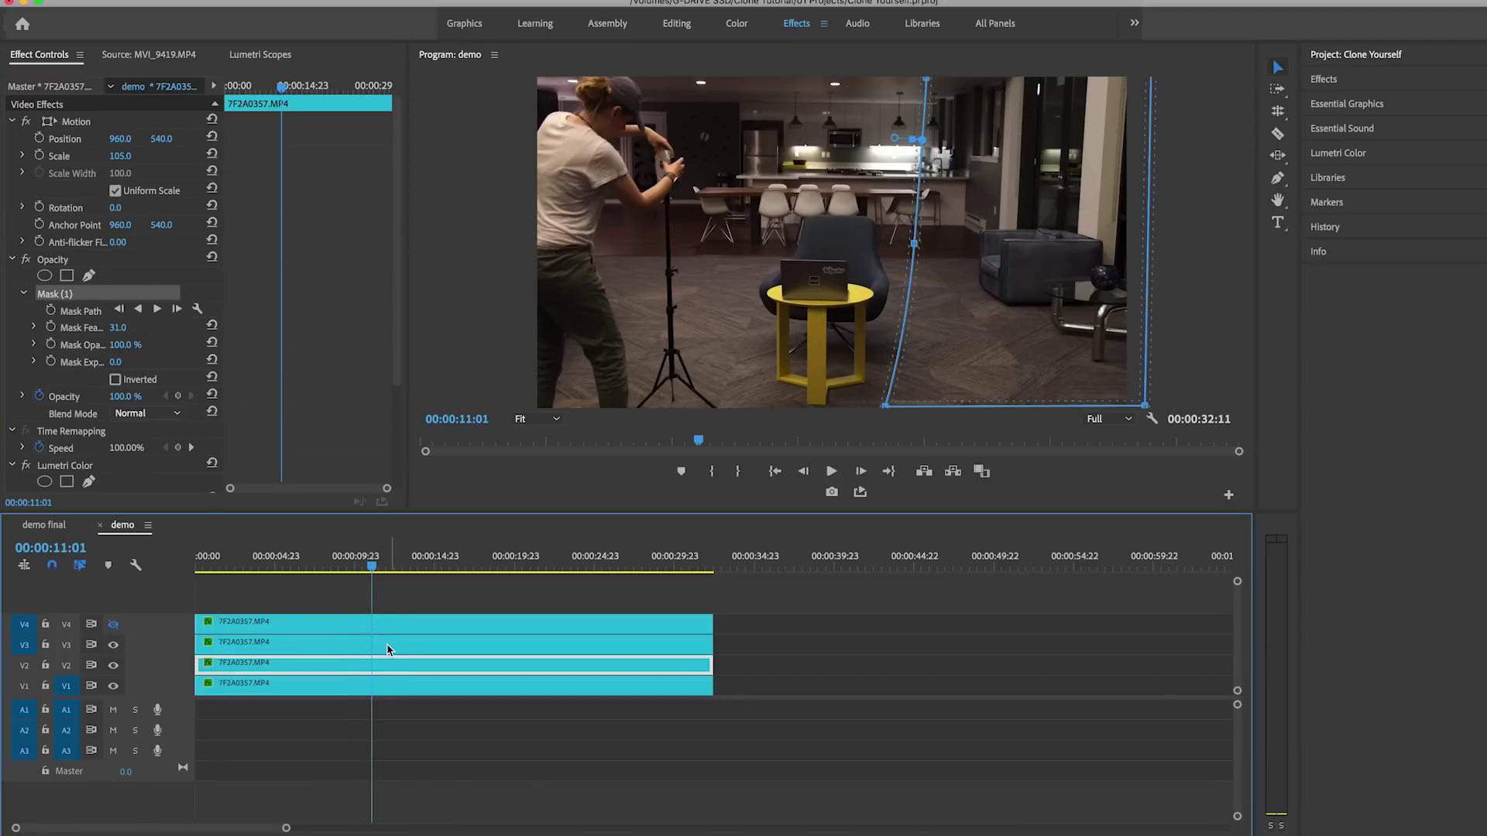
click(388, 649)
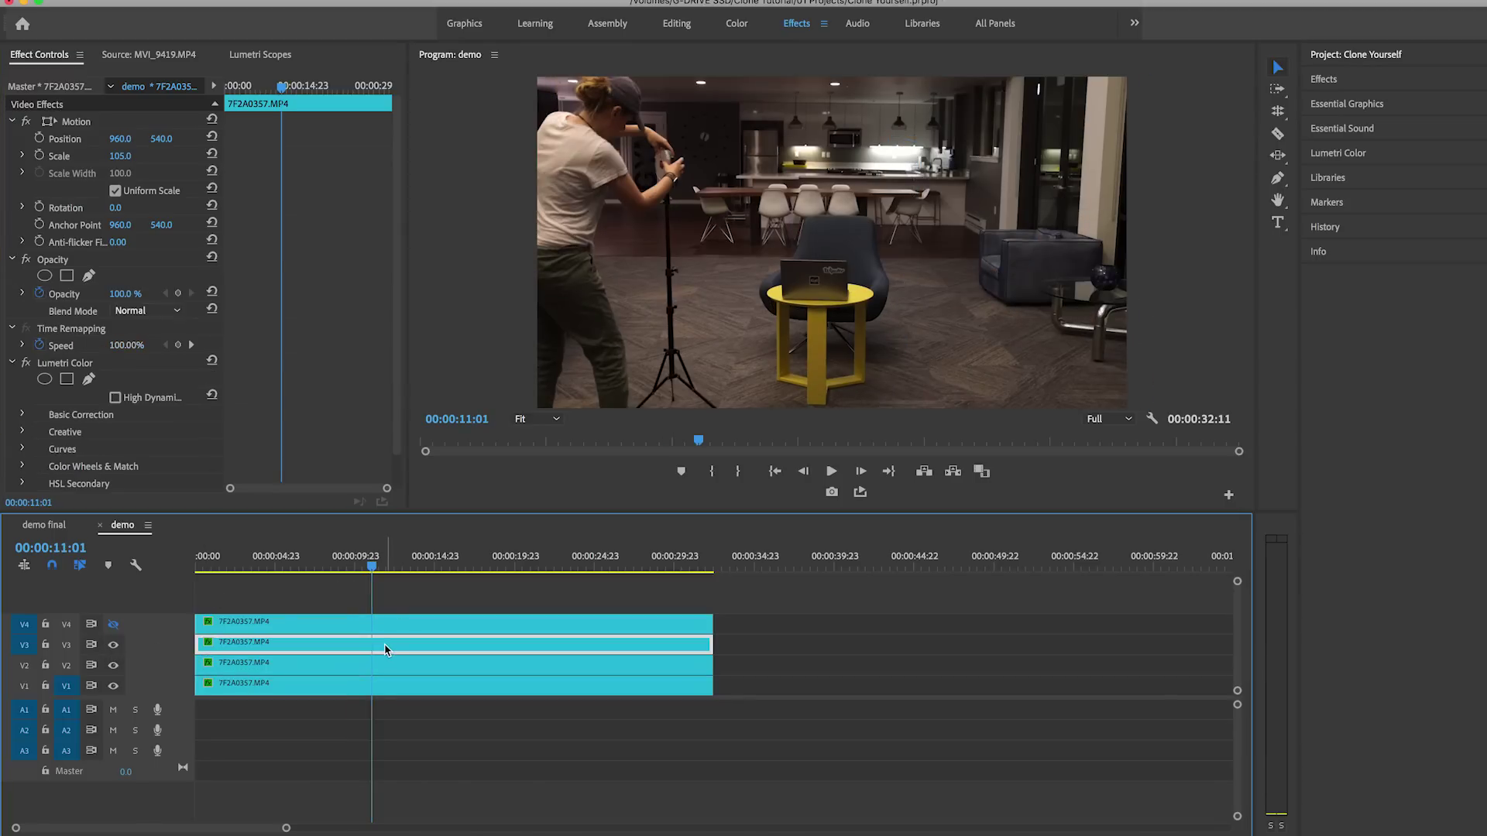
Step: Draw a closed four-point free-draw opacity mask on the V3 clip around the woman and light stand at the frame's left side
click(54, 260)
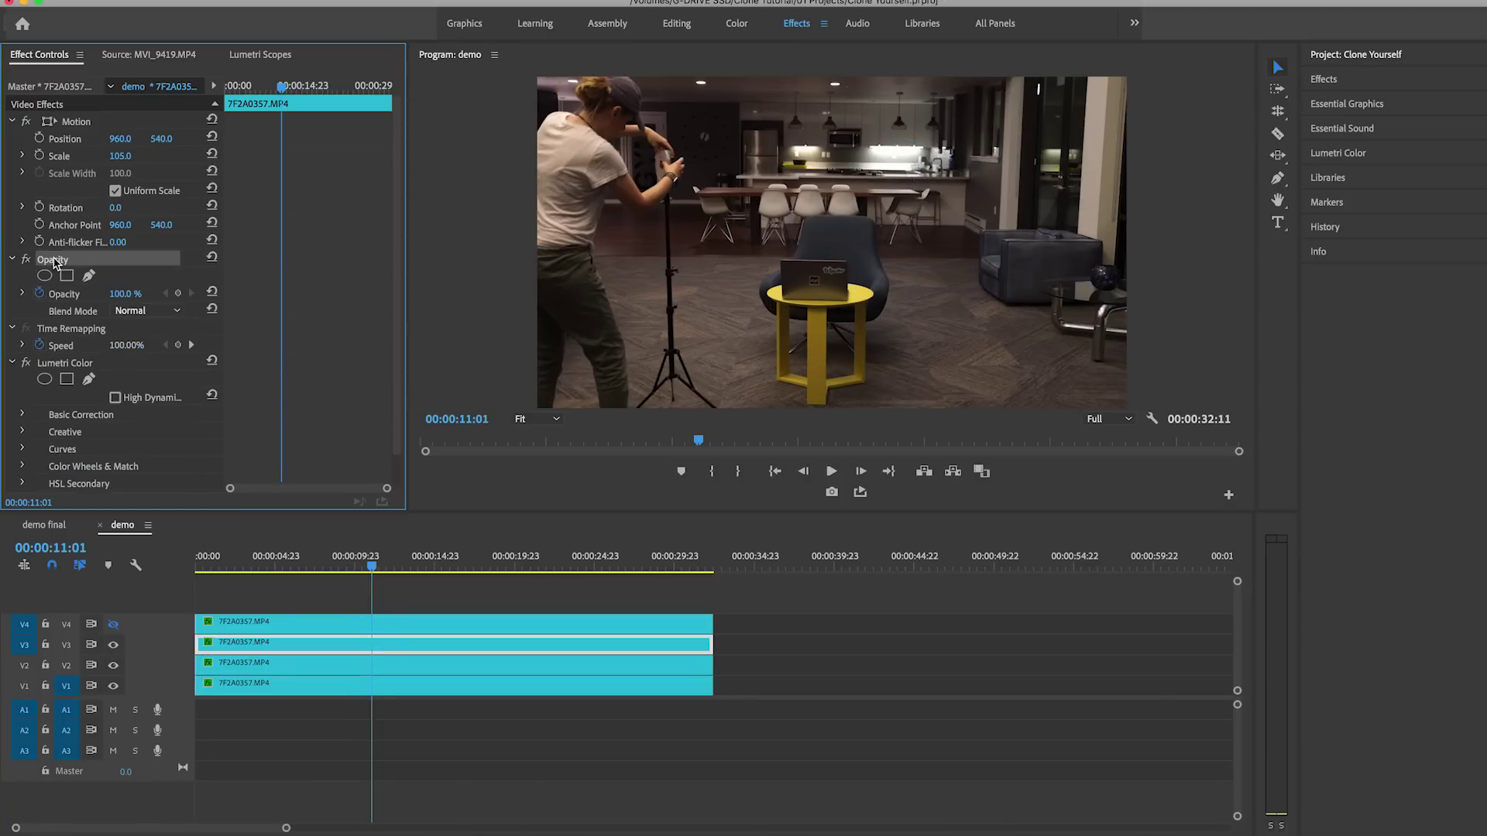
click(88, 276)
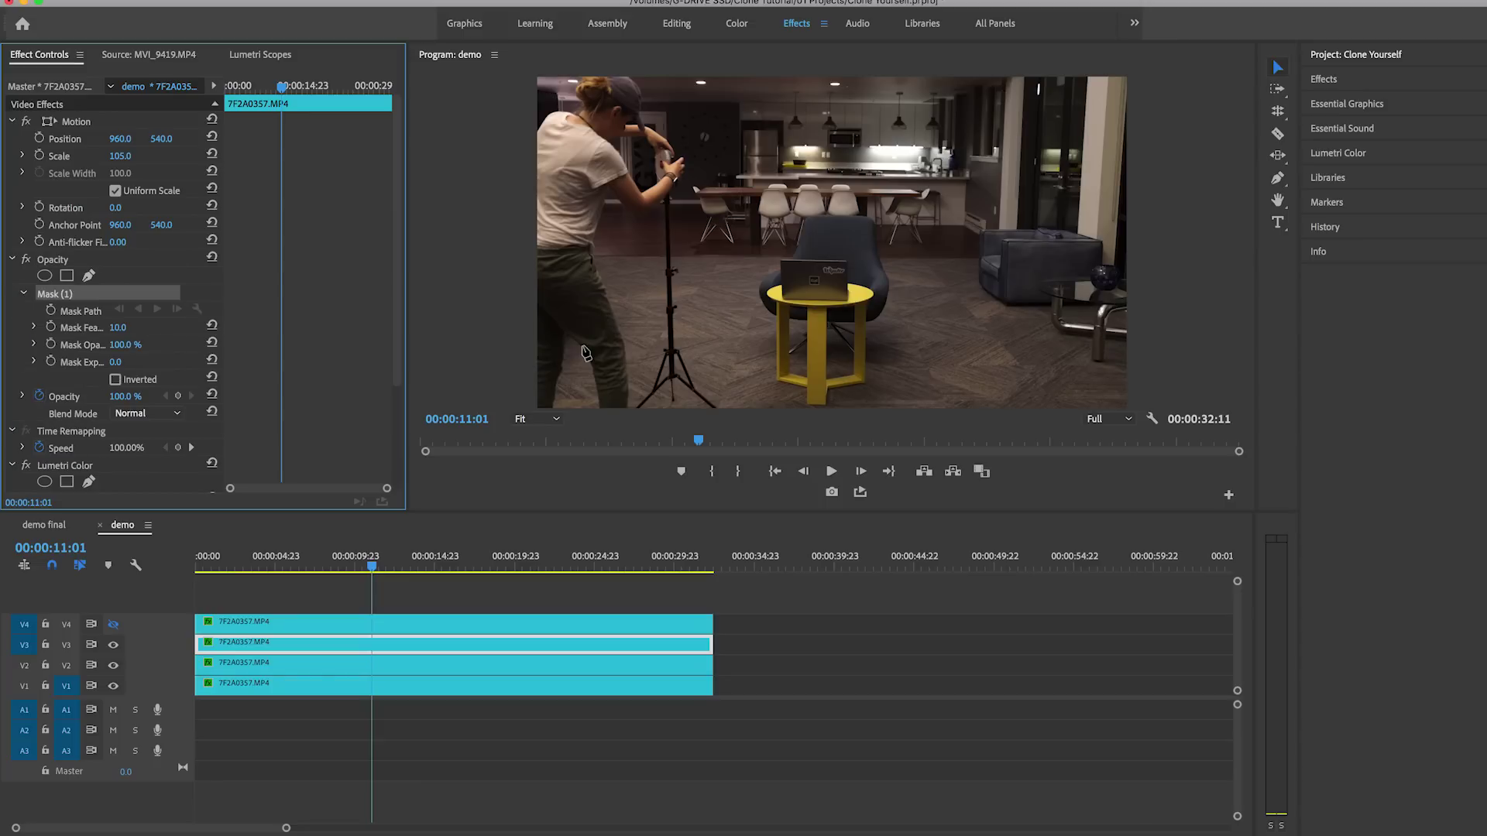
click(538, 79)
click(734, 79)
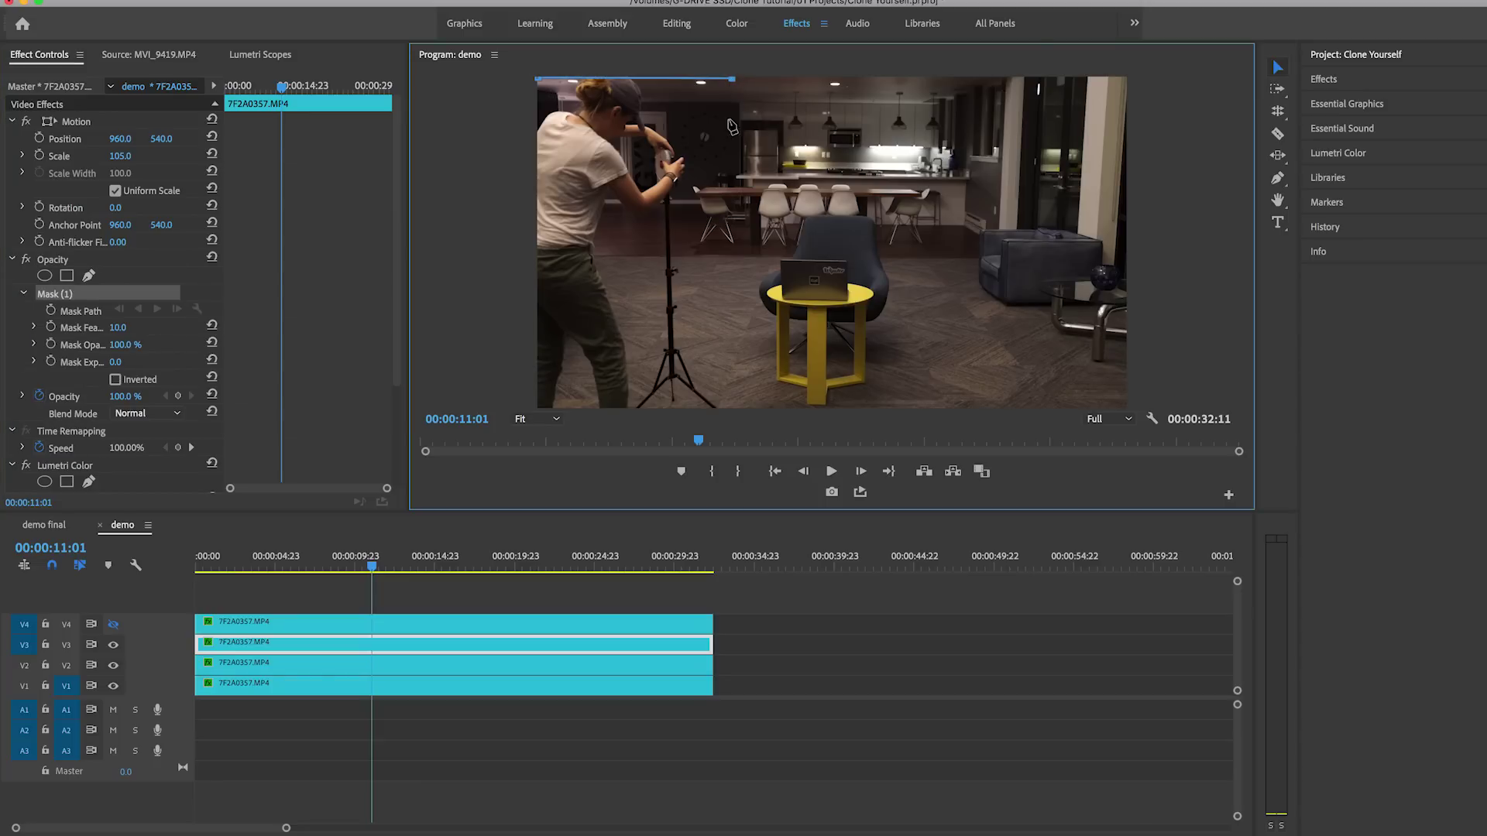
click(740, 404)
click(539, 404)
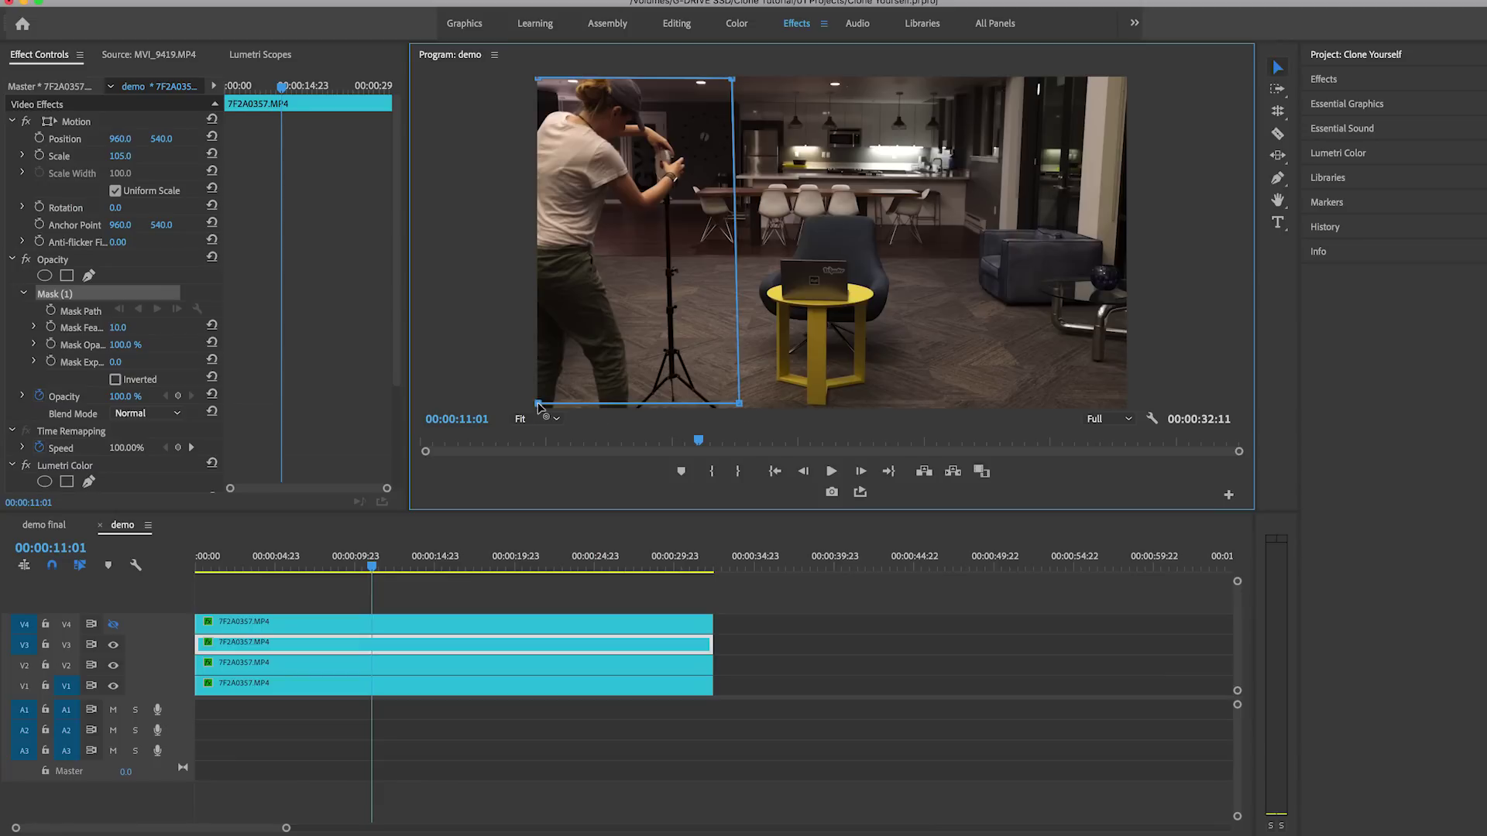
click(539, 80)
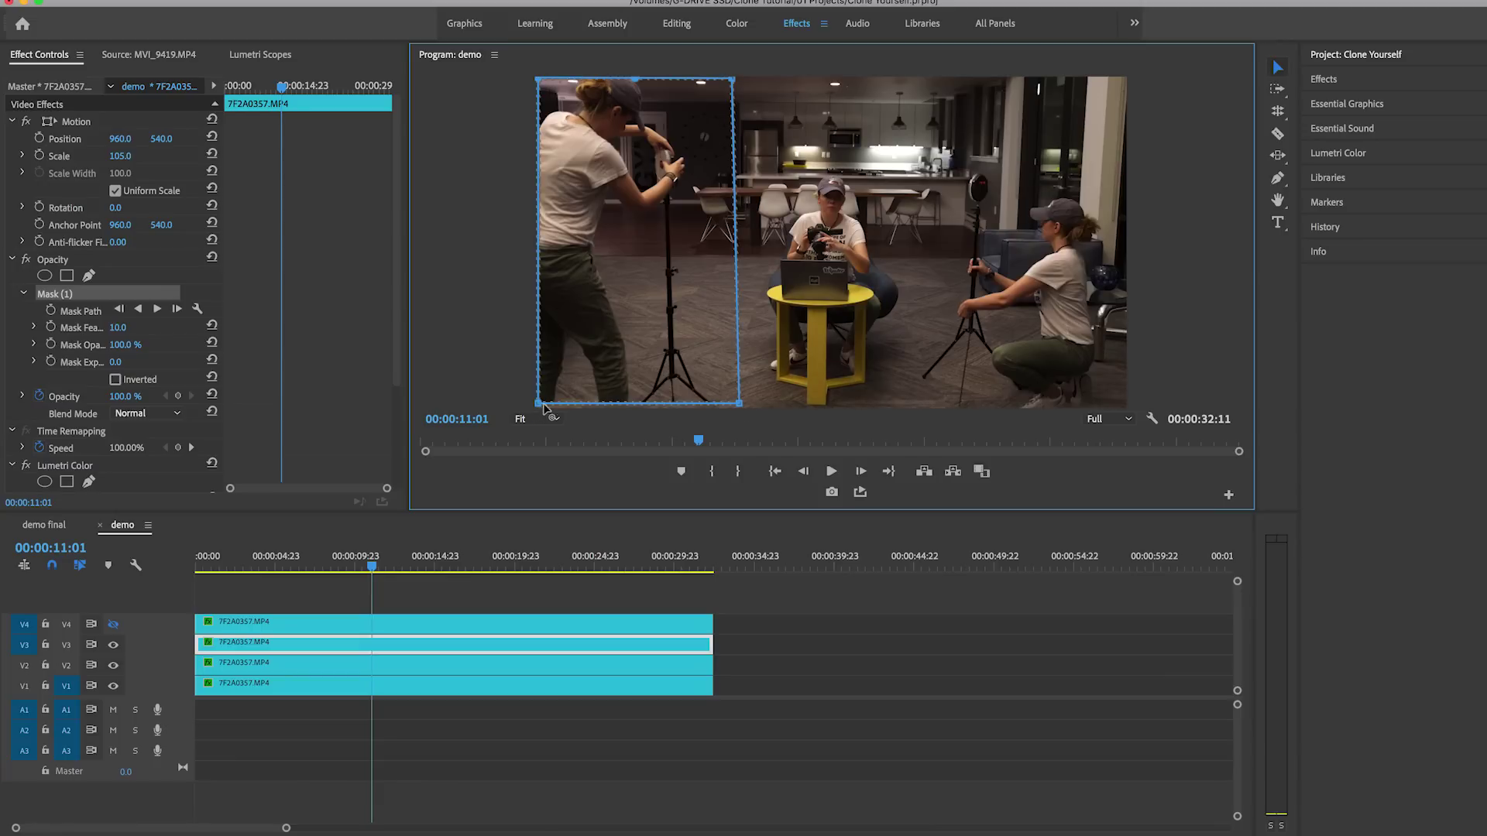
Step: Extend the V3 mask's corners past the frame edges, slanting its right side between the light stand and table, with the preview at 50%
drag(539, 404, 529, 406)
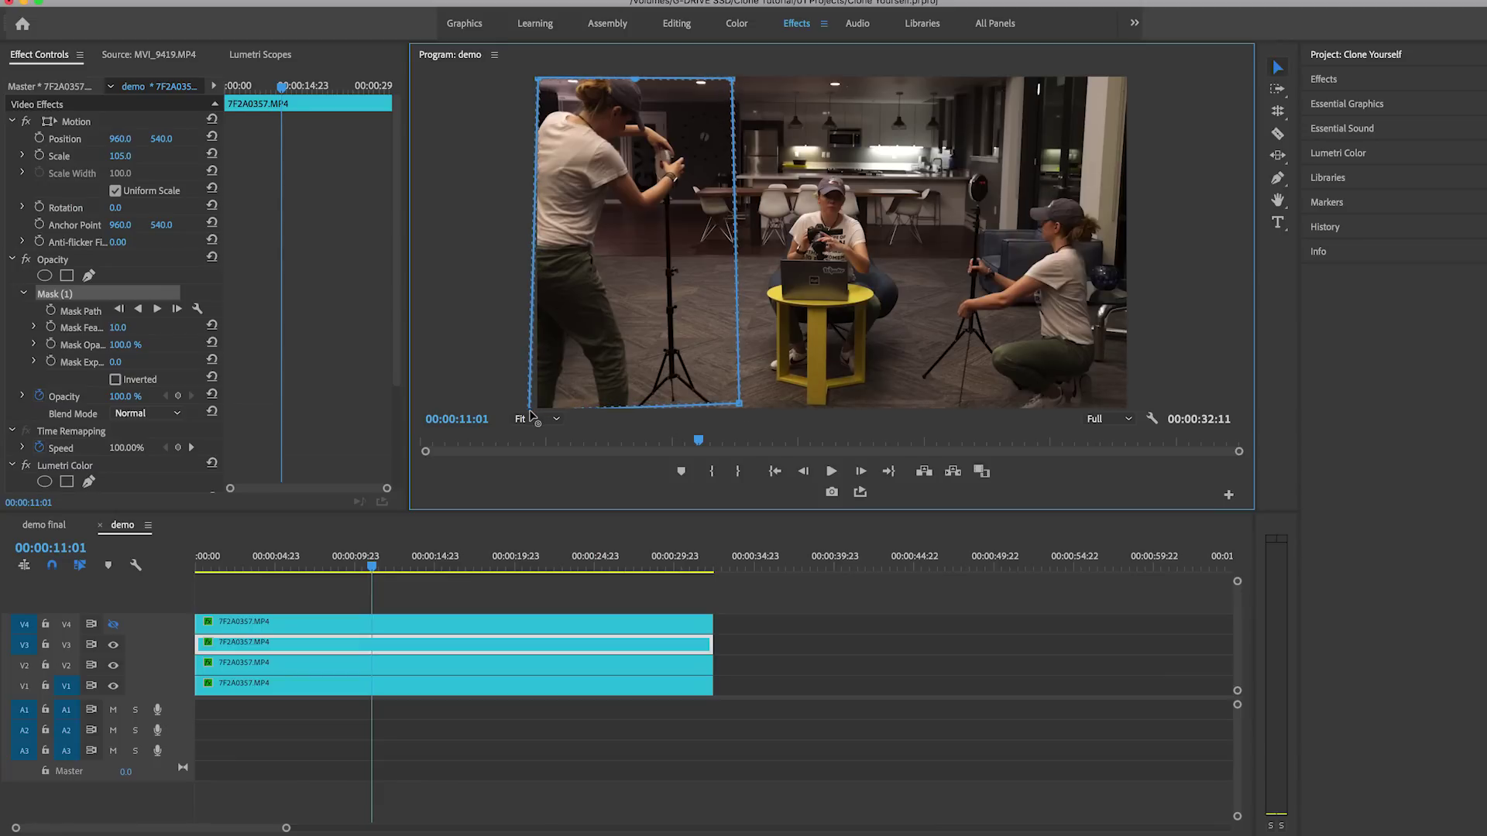
click(535, 422)
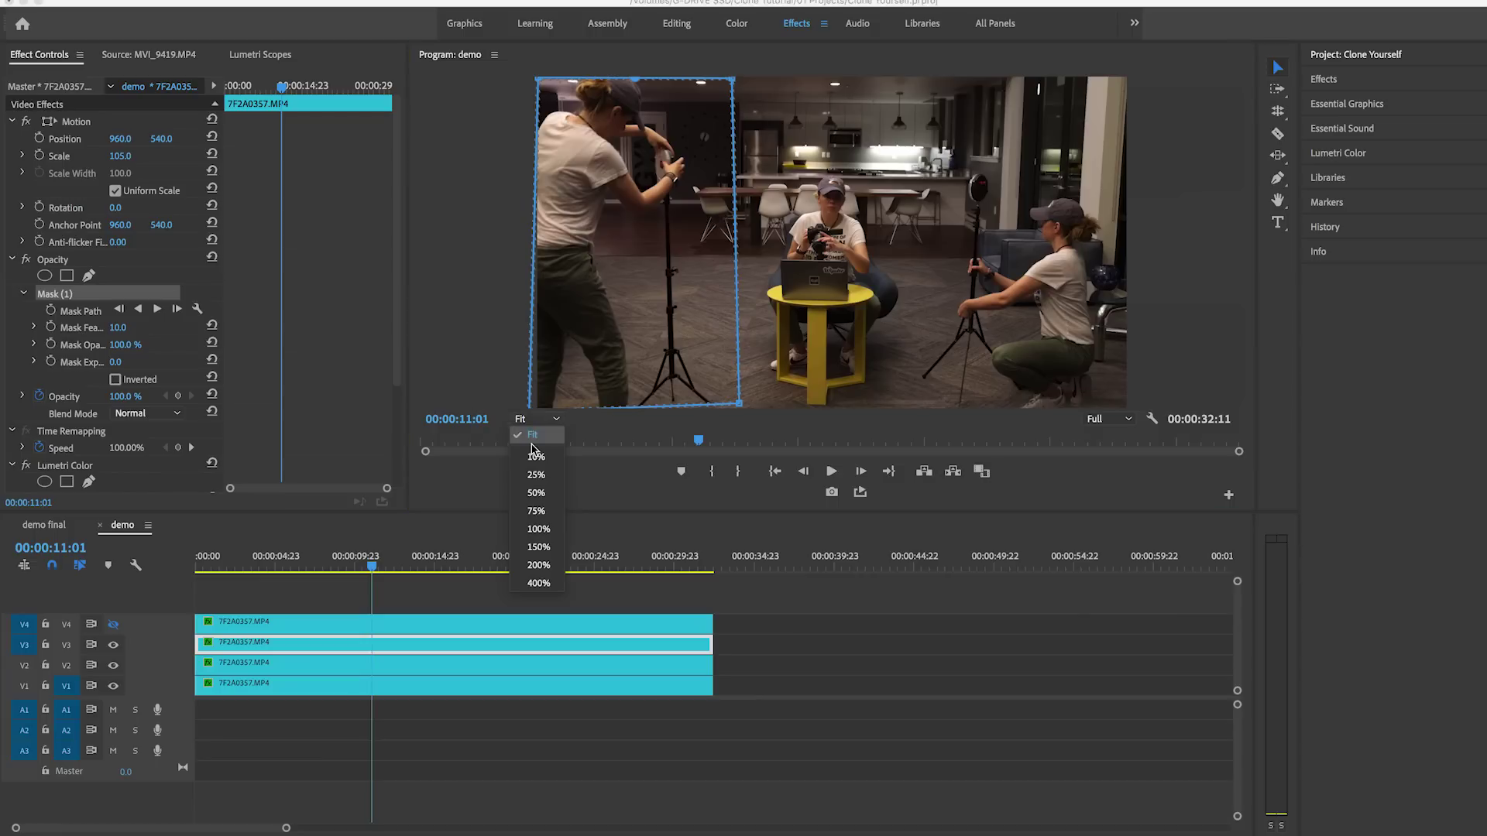
click(536, 492)
drag(770, 359, 771, 362)
drag(635, 133, 629, 125)
drag(766, 133, 751, 122)
drag(631, 358, 627, 364)
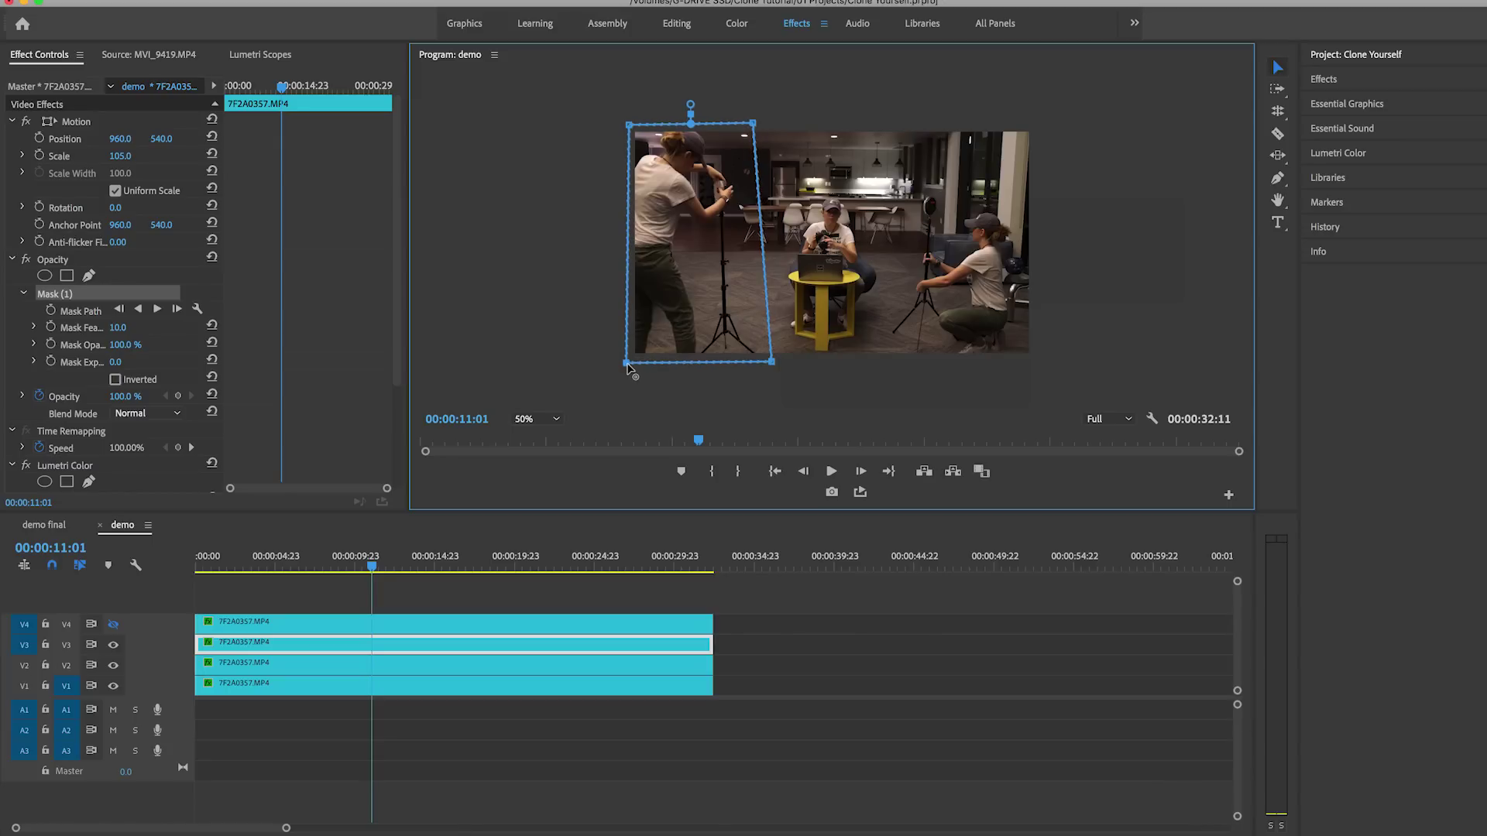
click(534, 419)
click(533, 438)
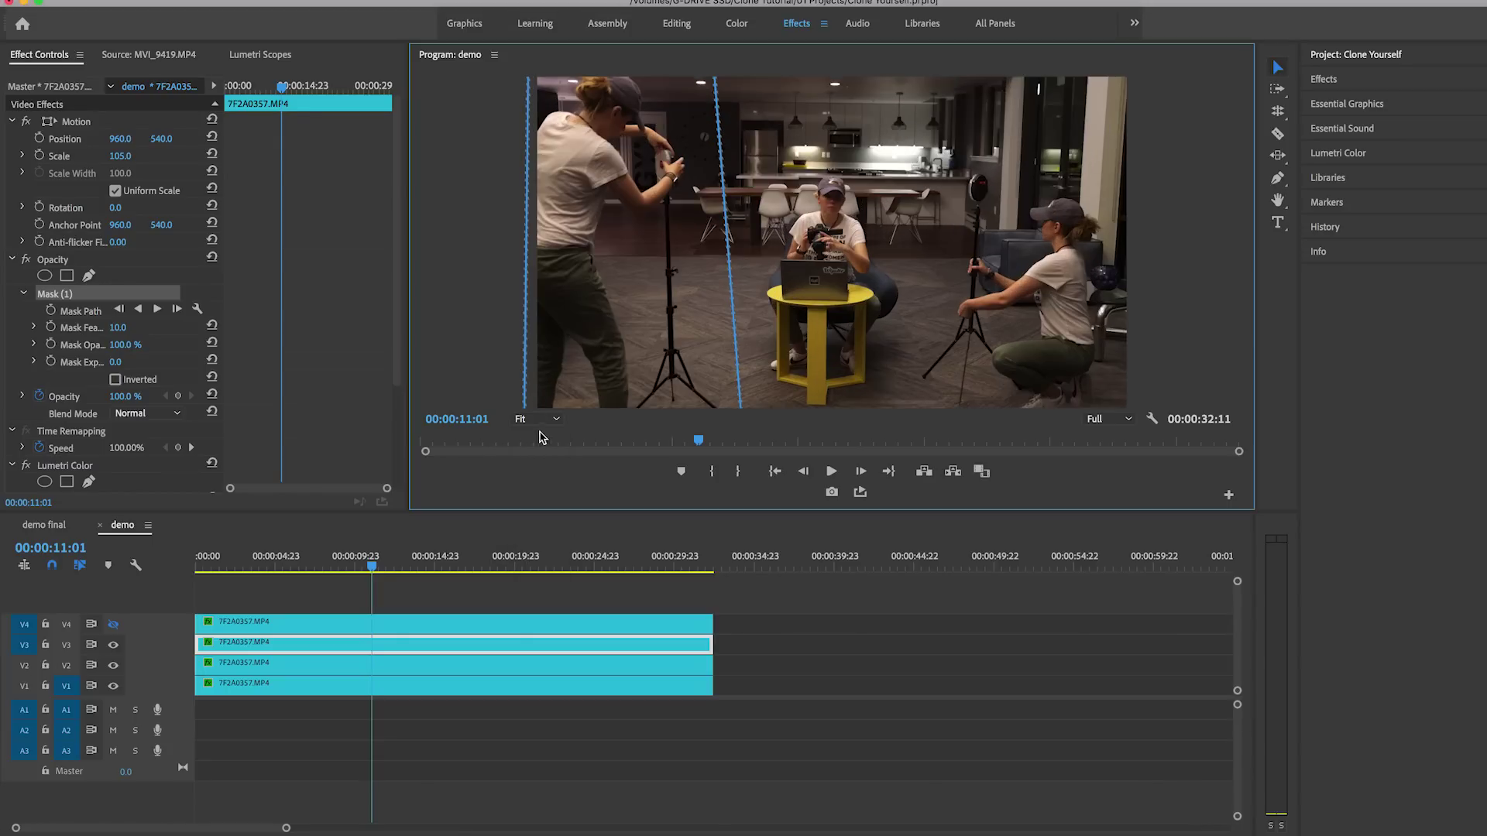
Step: Set the V3 mask's feather to 33 while checking the blend at 00:00:06:09
drag(372, 568, 295, 573)
drag(118, 329, 124, 329)
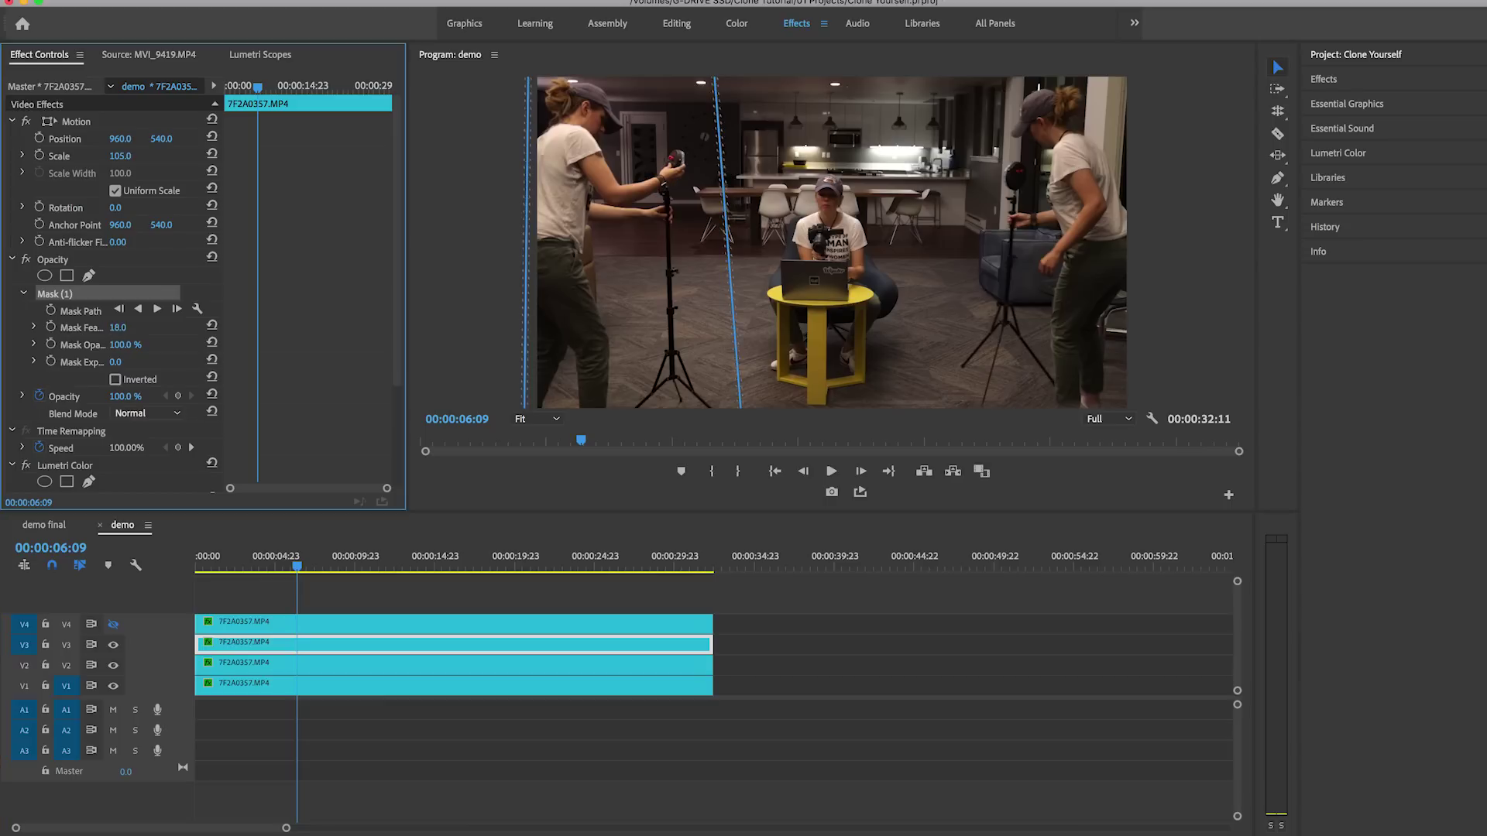
click(349, 590)
Step: Review the sequence's opening from 00:00:00:00 to 00:00:02:12 and select the V2 clip
drag(297, 566, 188, 561)
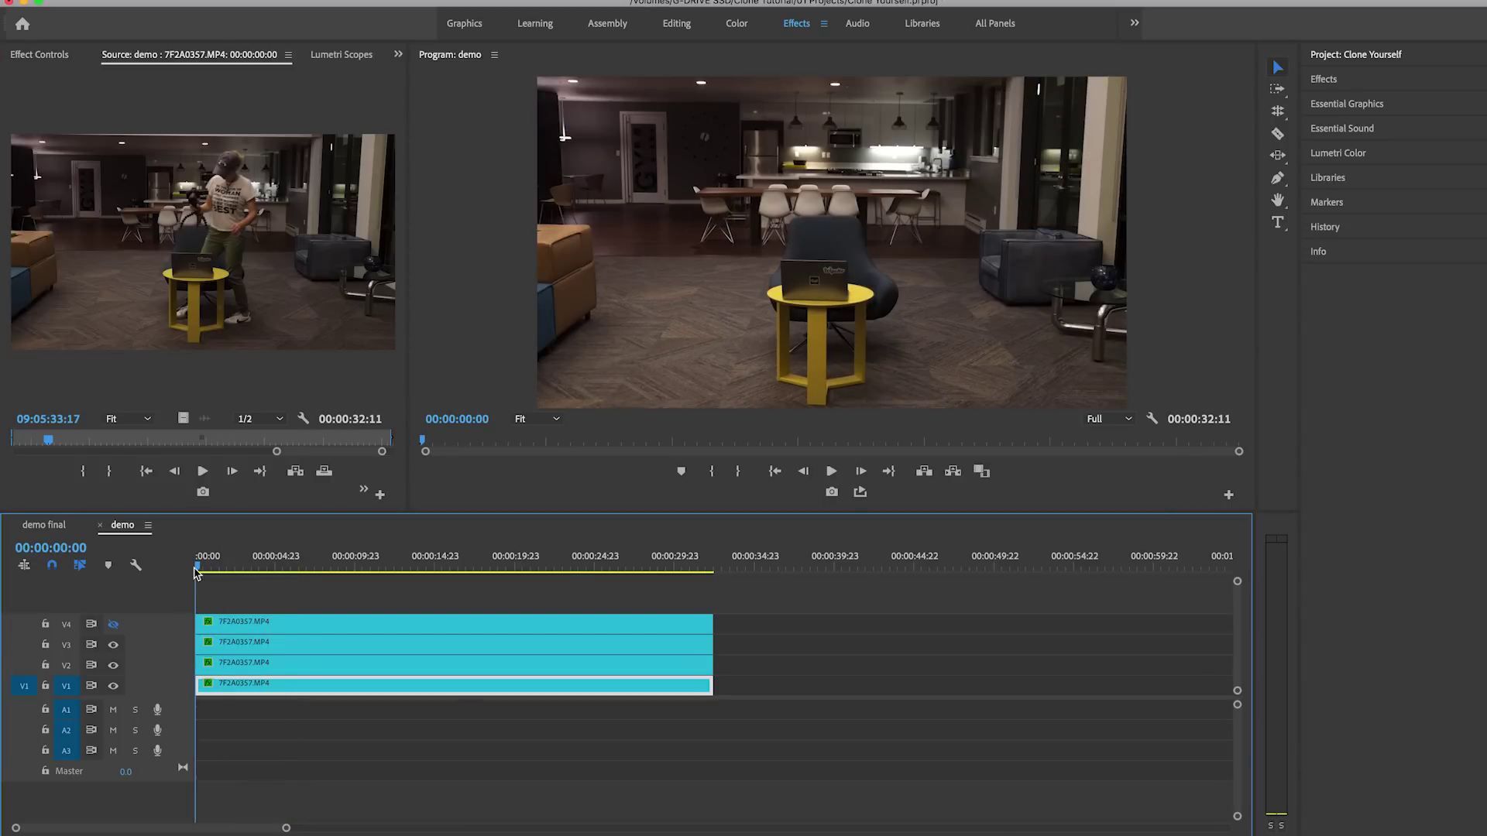
drag(195, 572, 234, 580)
click(233, 665)
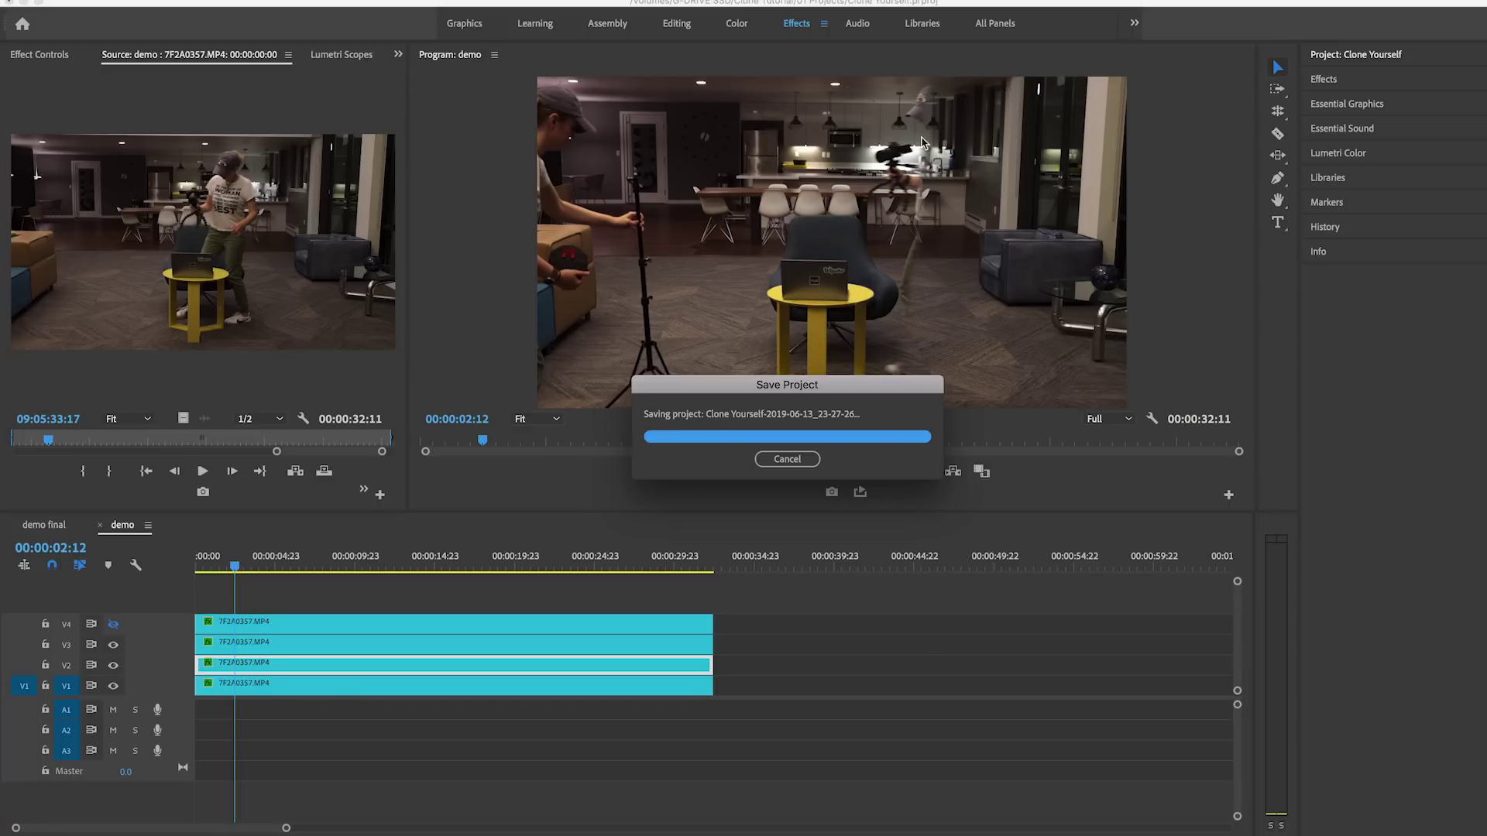
Step: Try shifting the V2 clip to start about four seconds into the sequence, checking the composite up to 00:00:08:06
drag(237, 671, 277, 671)
mouse_move(222, 559)
mouse_down()
mouse_move(206, 562)
mouse_move(233, 580)
mouse_up()
drag(263, 666, 296, 666)
drag(228, 572, 264, 582)
drag(289, 666, 284, 666)
drag(264, 565, 327, 595)
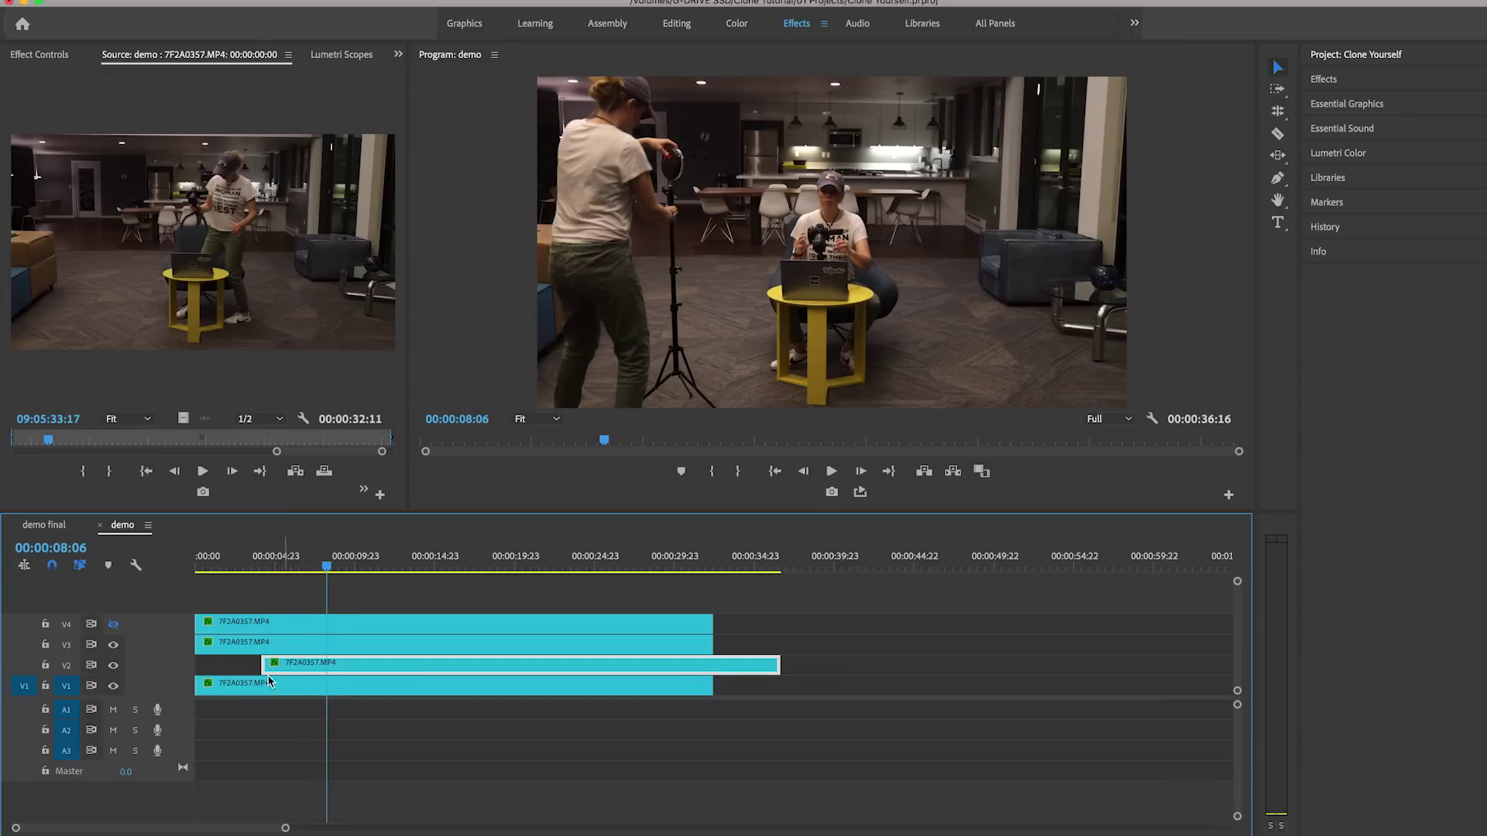
Step: Trim the V2 clip's start to a little over four seconds into the sequence and check the footage that follows
mouse_move(264, 665)
mouse_down()
mouse_move(334, 666)
mouse_move(292, 670)
mouse_up()
click(266, 559)
drag(265, 559, 449, 602)
Step: Make track V4 visible and trim the start of its clip to 00:00:25:16
click(113, 625)
drag(456, 571, 601, 593)
drag(206, 621, 606, 568)
click(629, 628)
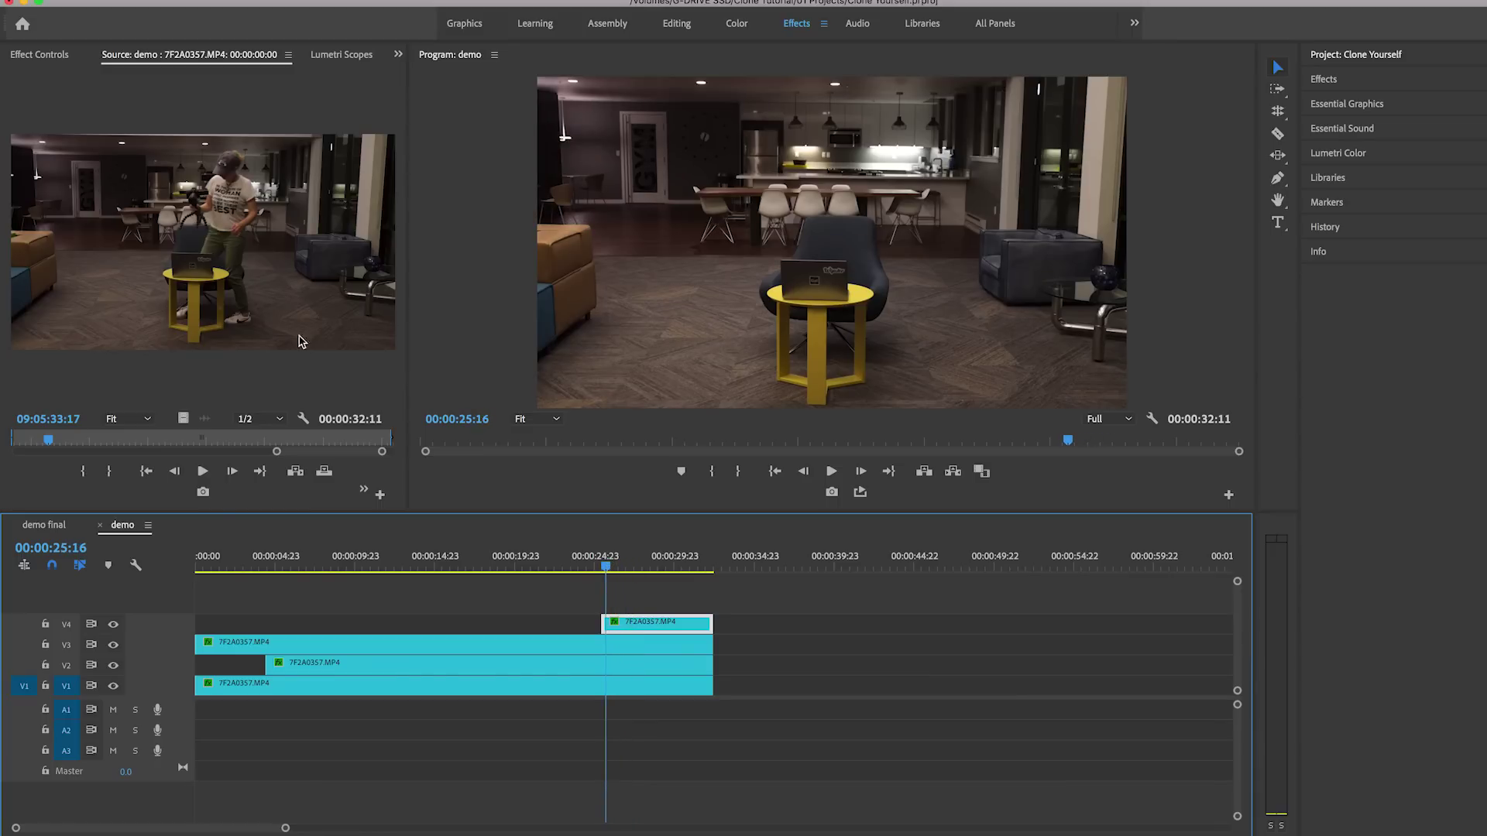
Step: Draw a closed free-draw opacity mask on the V4 clip over the upper-left background, following the sofa top, floor and left side of the chair
click(31, 55)
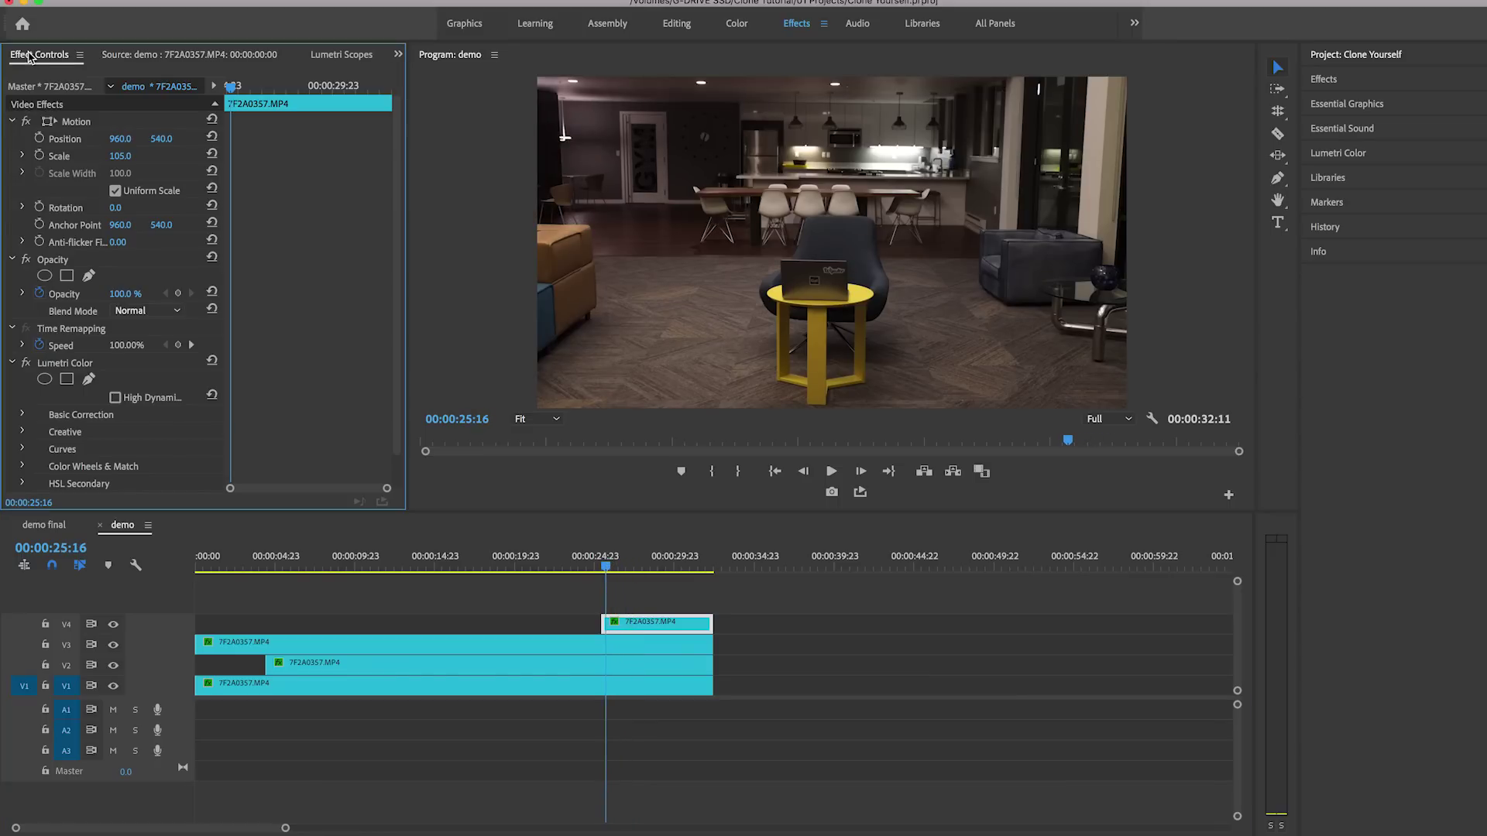
click(66, 264)
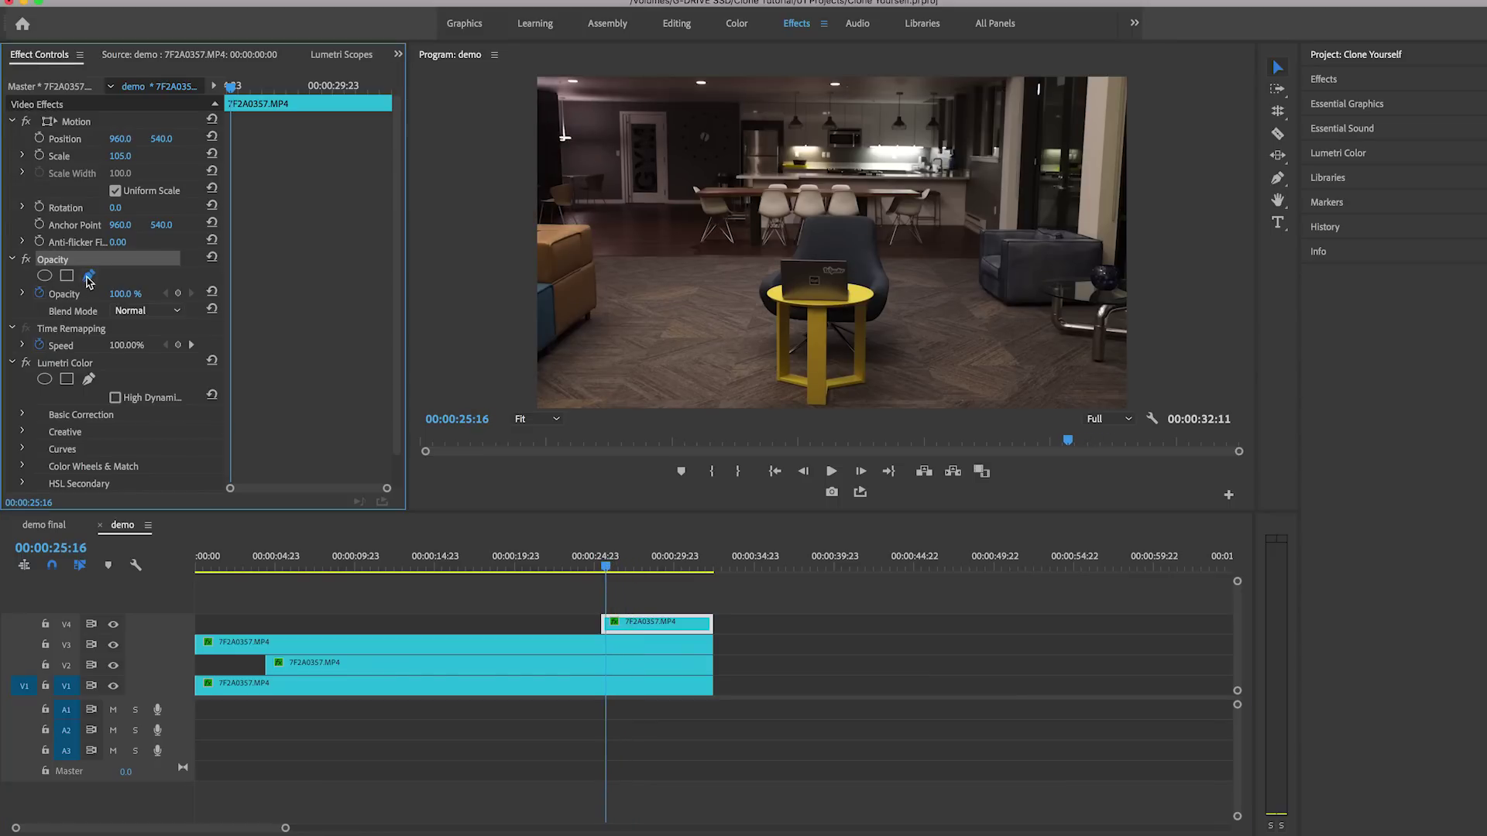
click(89, 277)
click(526, 220)
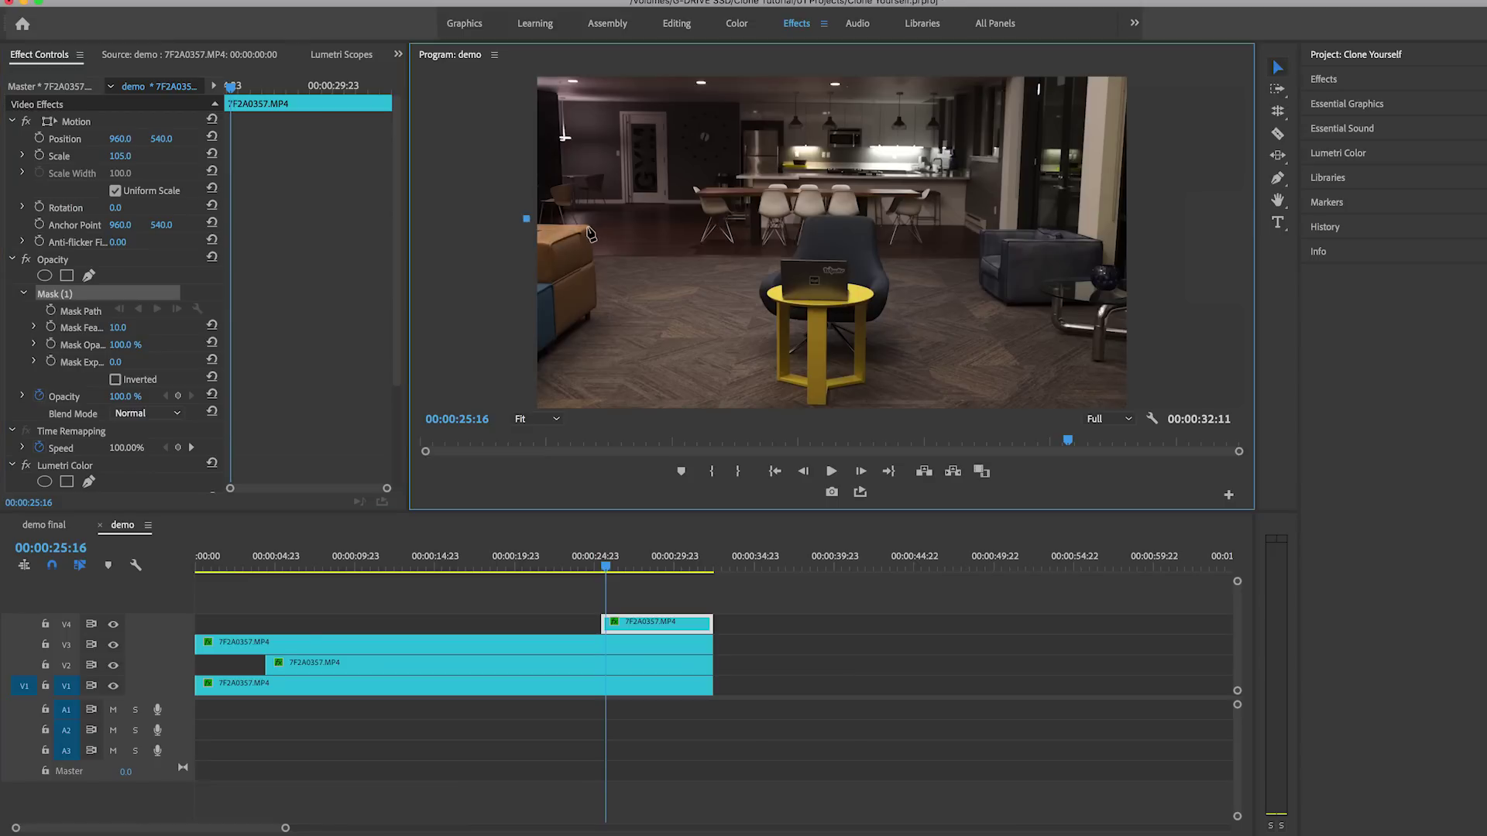
click(658, 256)
click(693, 247)
click(788, 134)
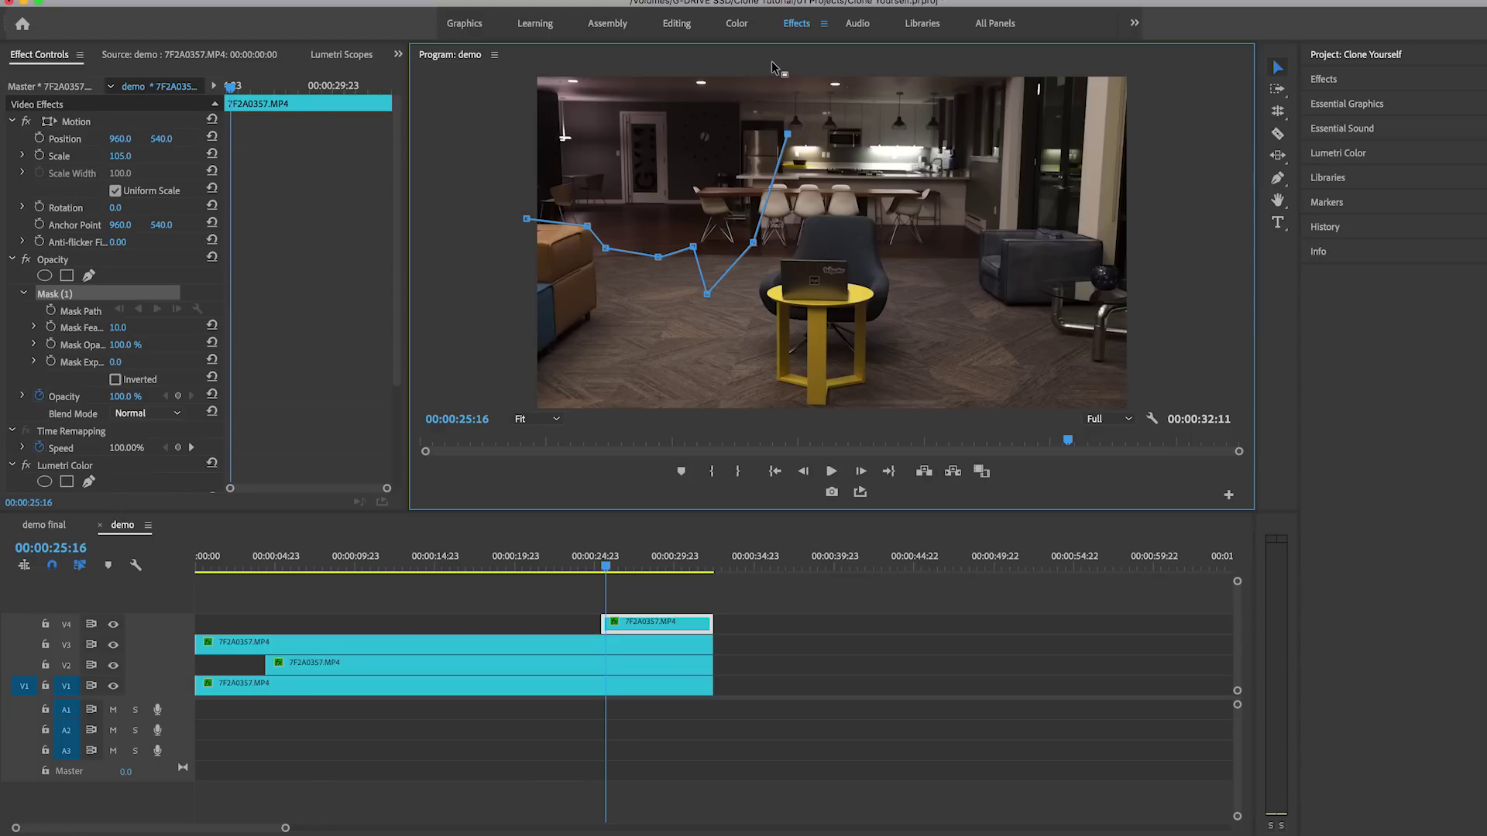
click(788, 80)
click(524, 79)
click(526, 220)
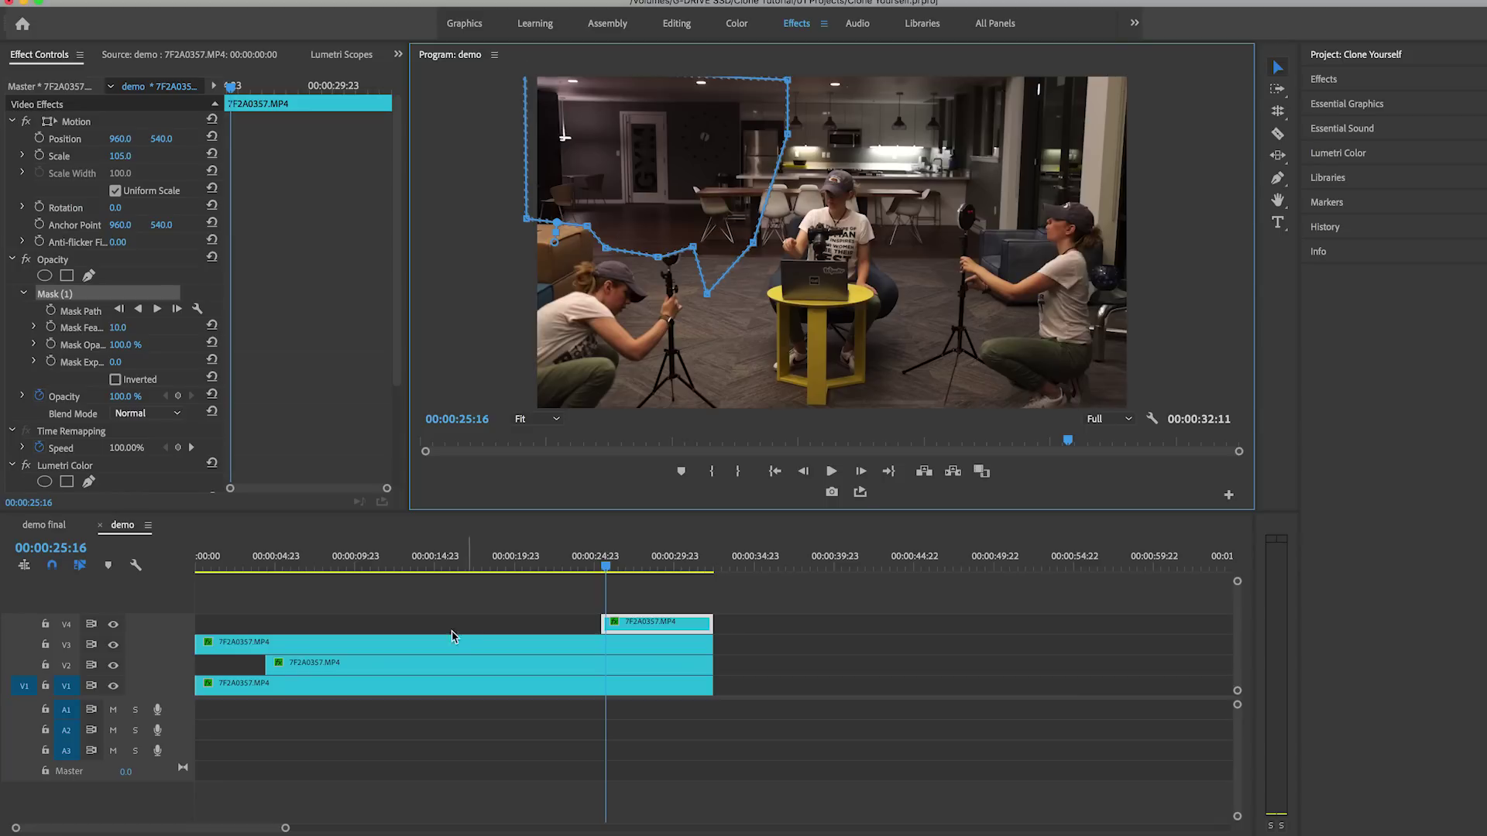
Step: Move two lower points of the V4 clip's Mask (1) at 00:00:26:07 to fit around the left stand's round light
click(622, 653)
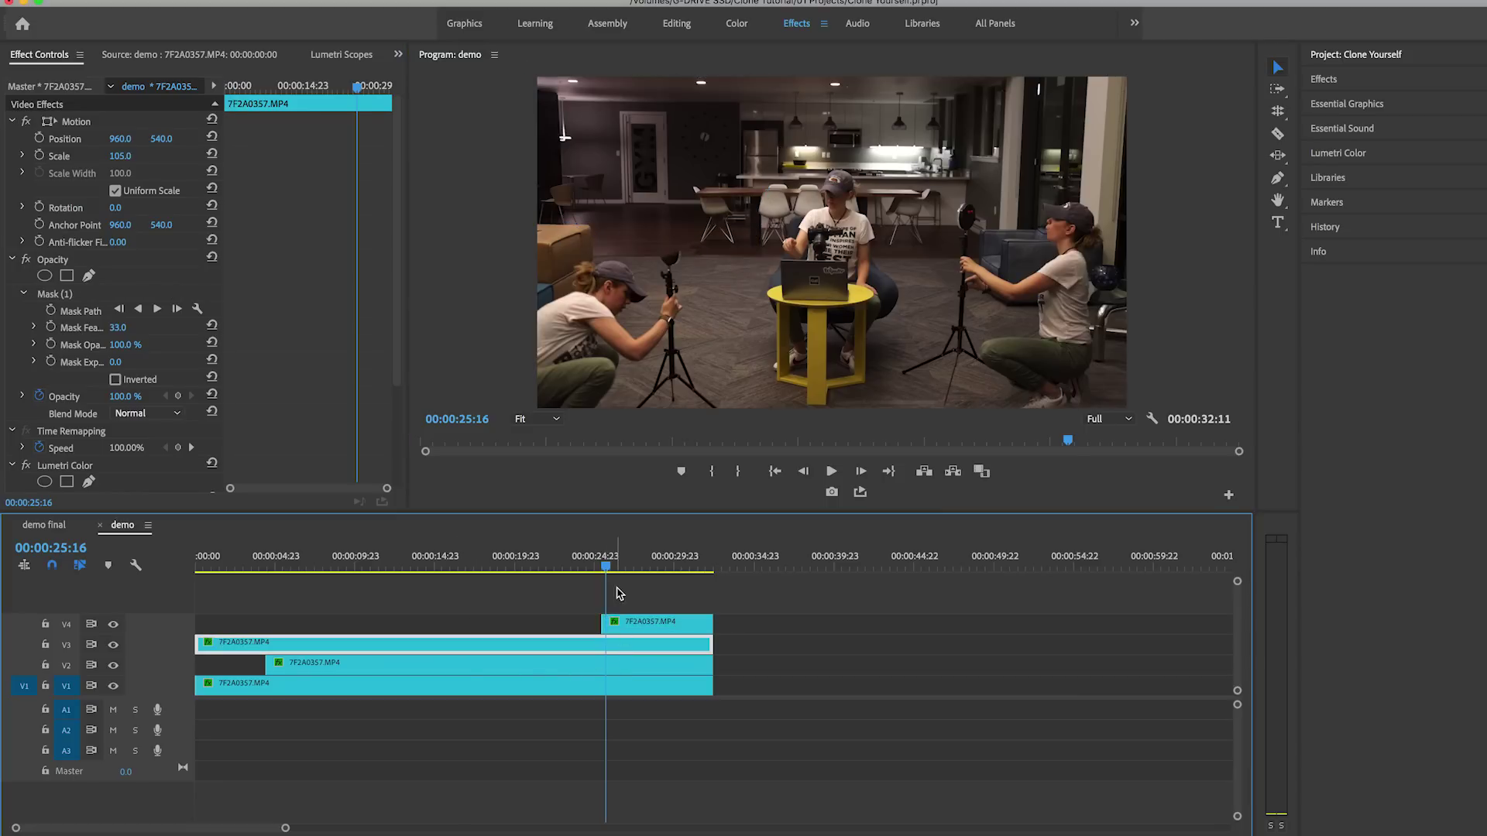
click(615, 566)
click(626, 629)
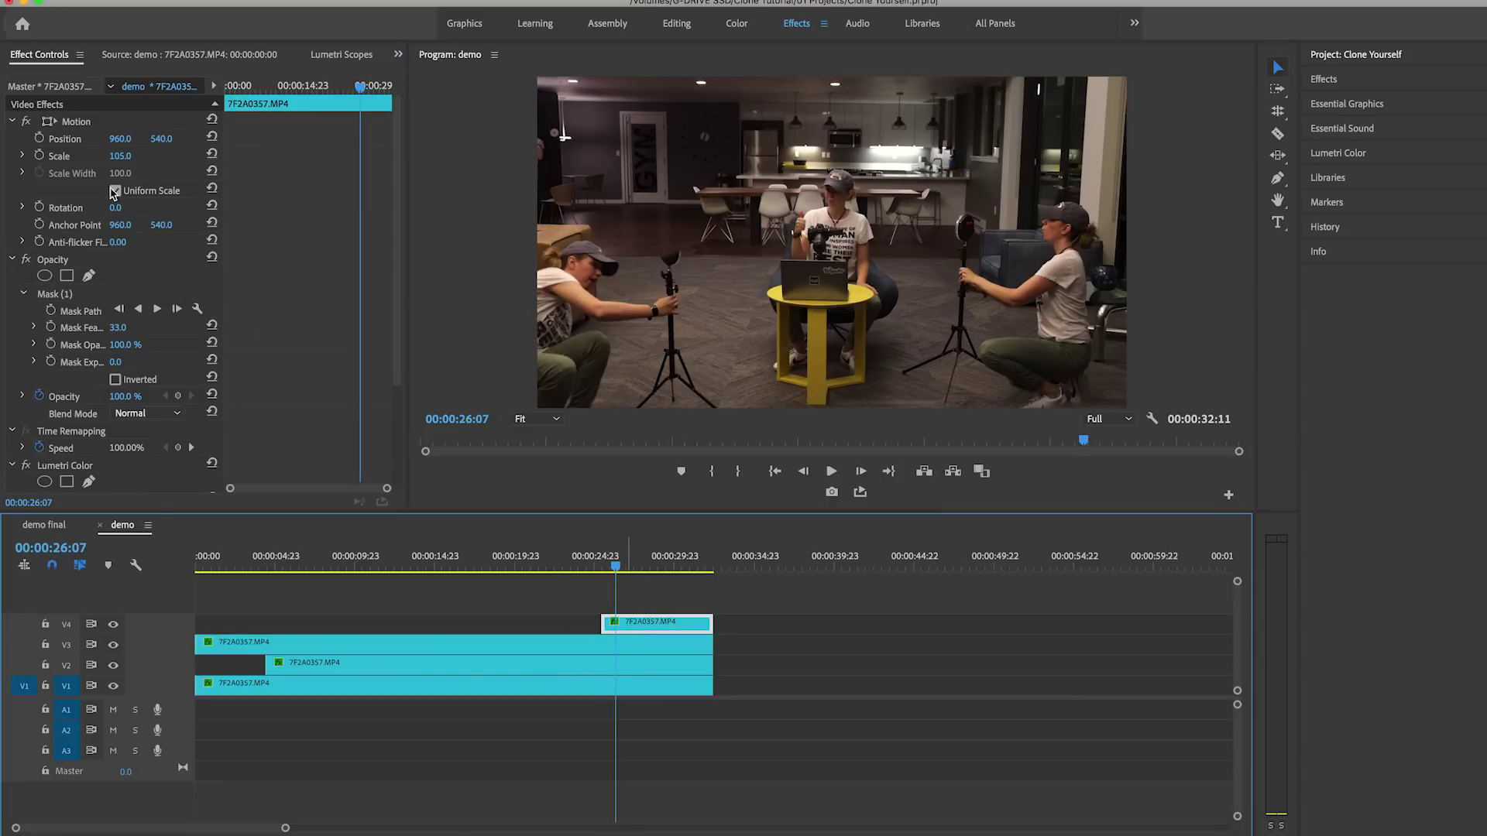
click(68, 295)
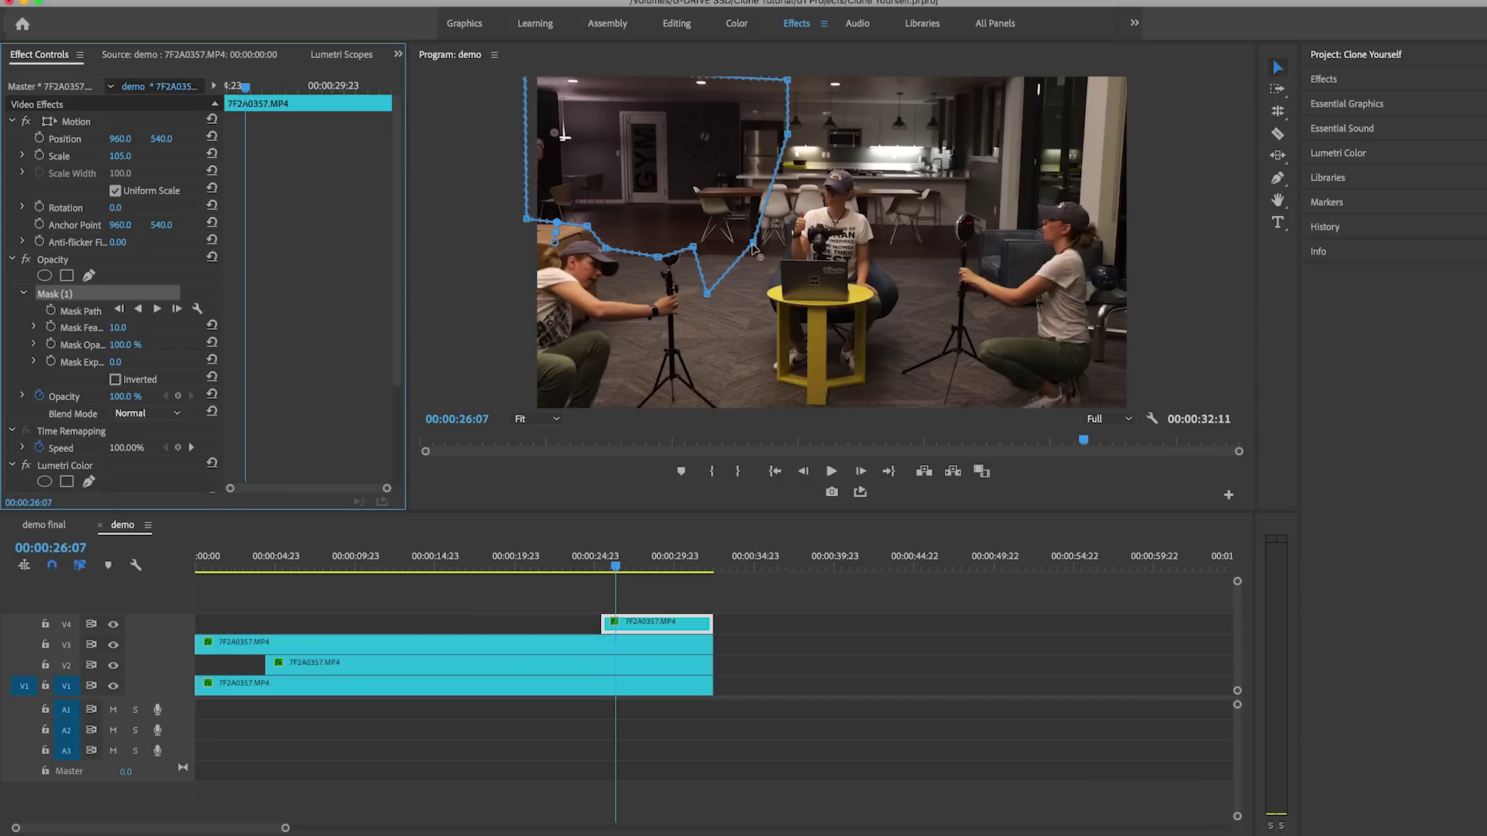
click(648, 255)
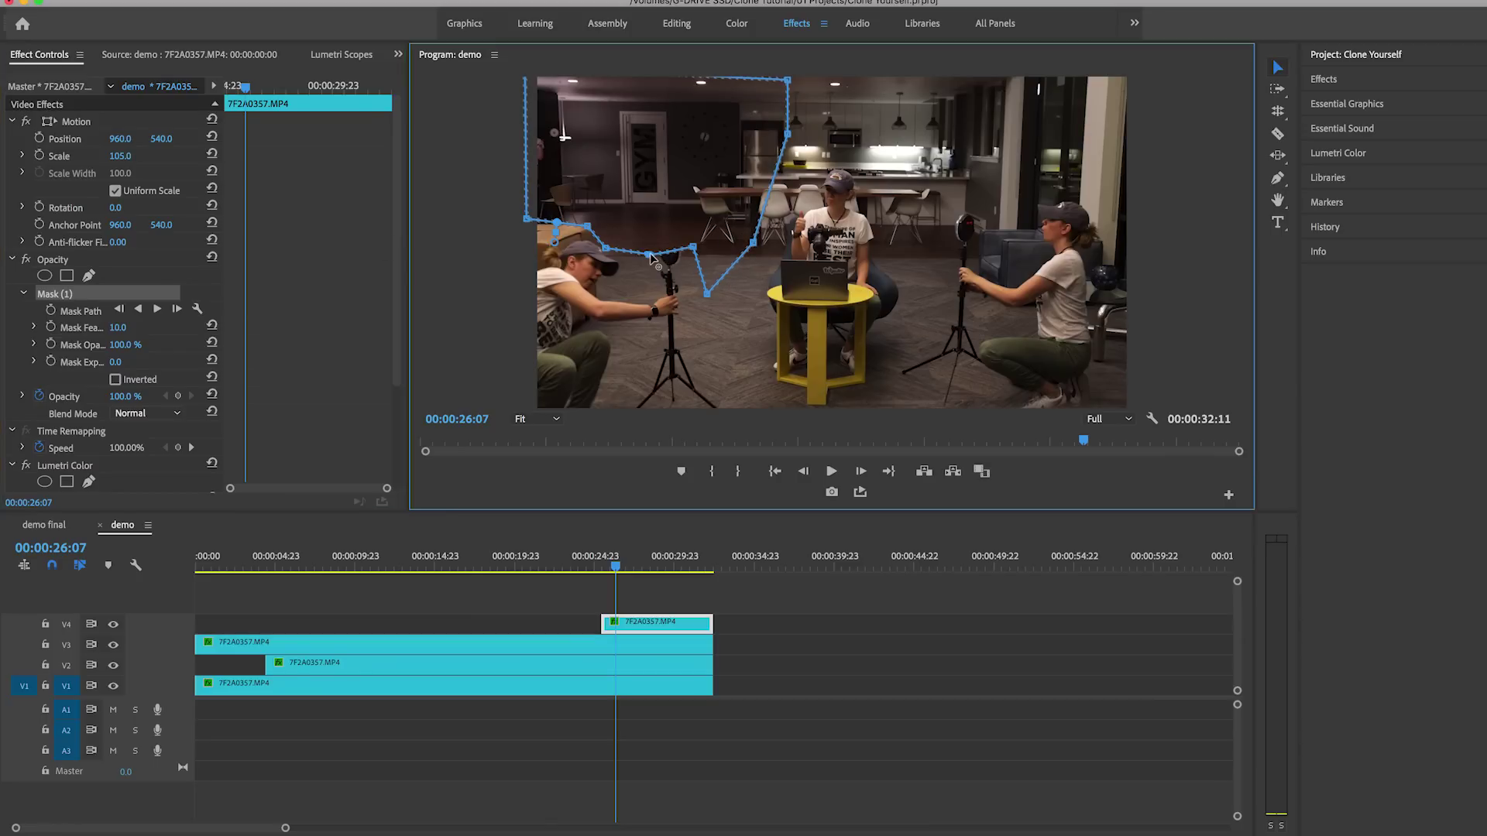
drag(690, 247, 667, 230)
Step: Reposition the V4 mask's points closely around the round light and lower its edge toward the laptop, with the preview at 150%
click(537, 419)
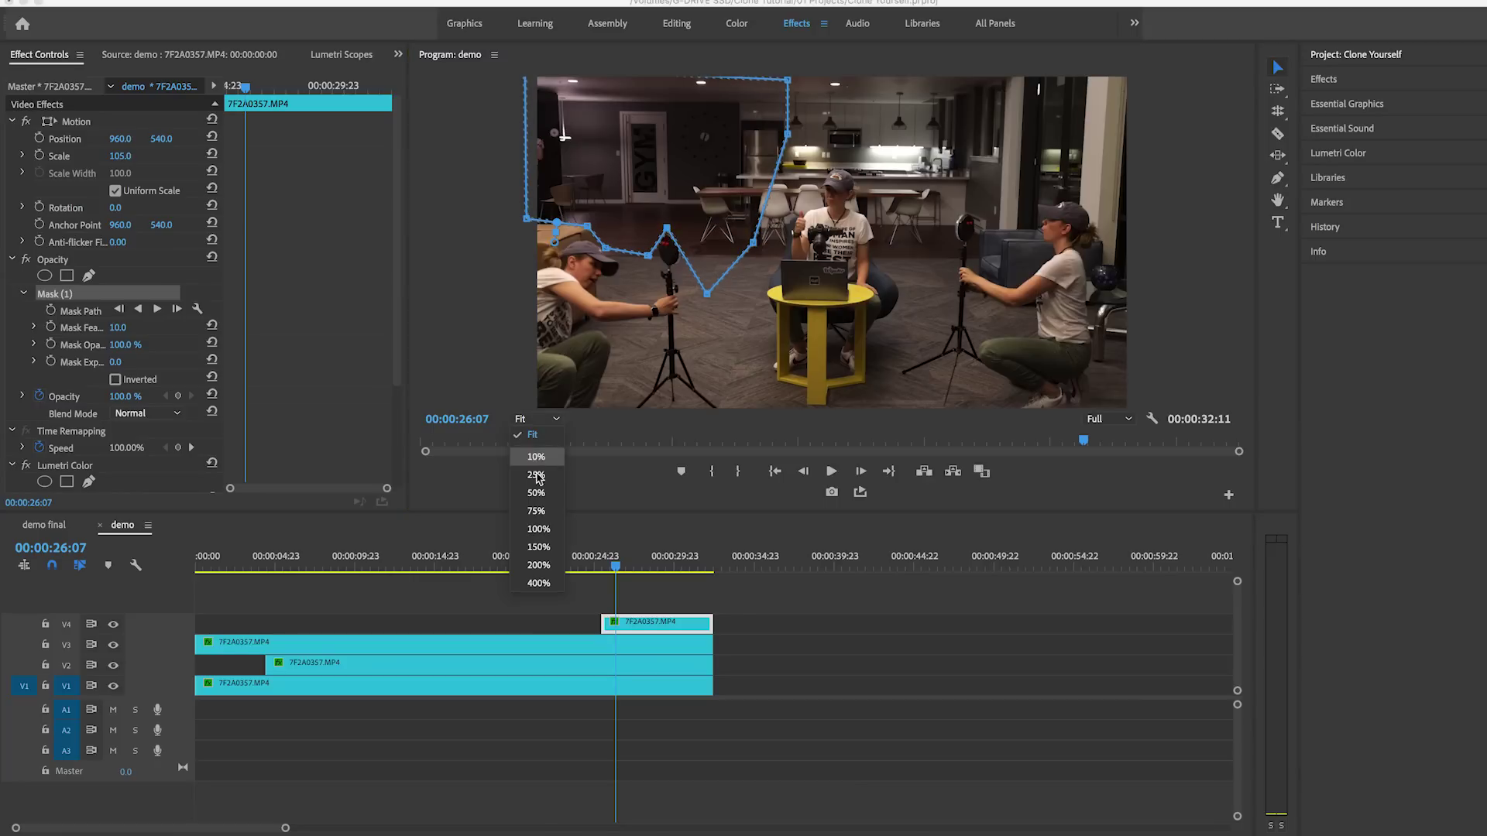
click(537, 552)
drag(609, 405, 556, 406)
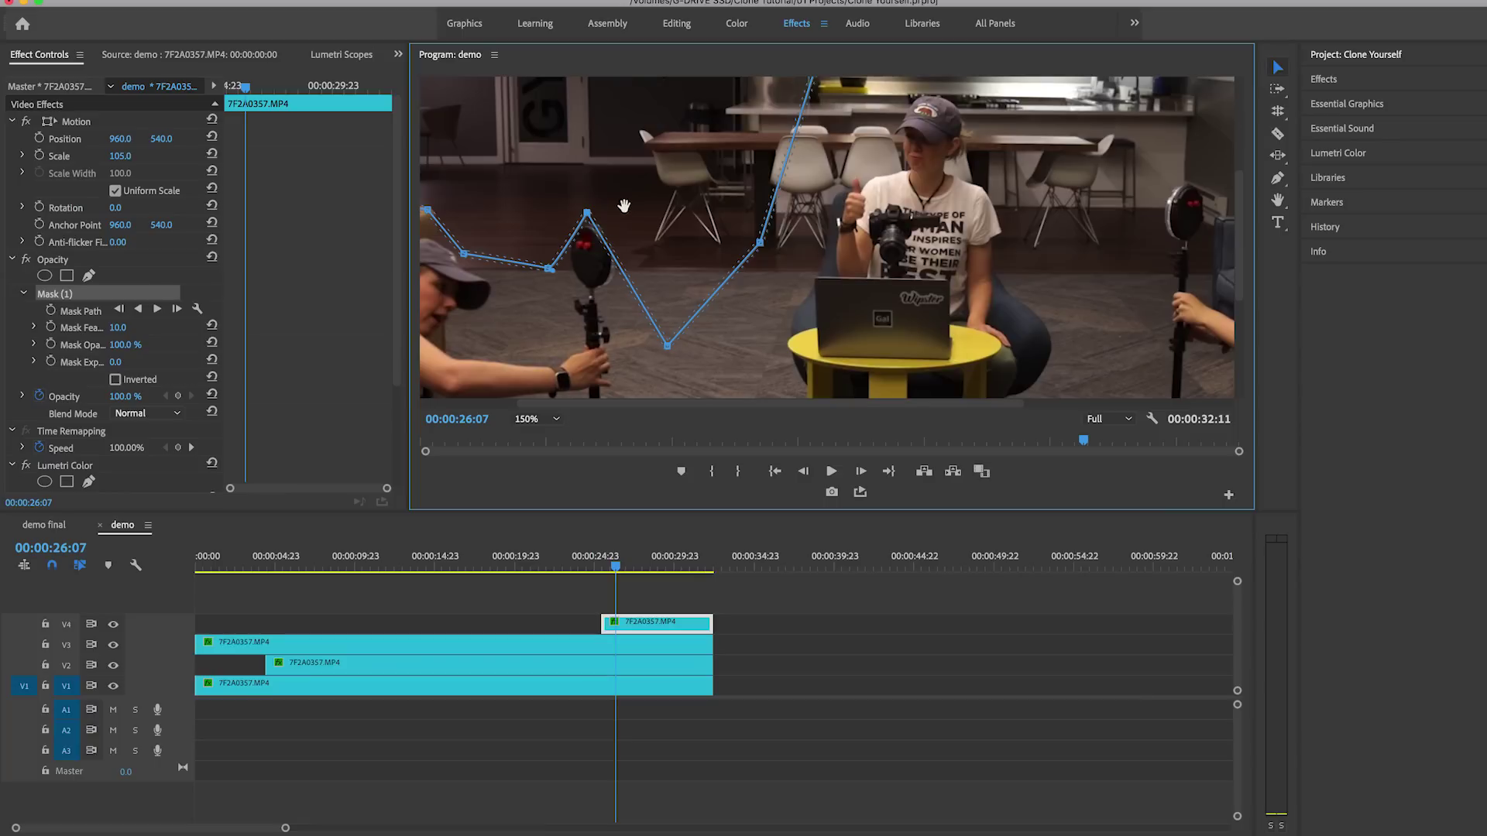
mouse_move(588, 215)
mouse_down()
mouse_move(609, 234)
mouse_move(627, 210)
mouse_move(592, 221)
mouse_up()
drag(555, 270, 563, 265)
drag(667, 346, 612, 294)
drag(760, 242, 776, 314)
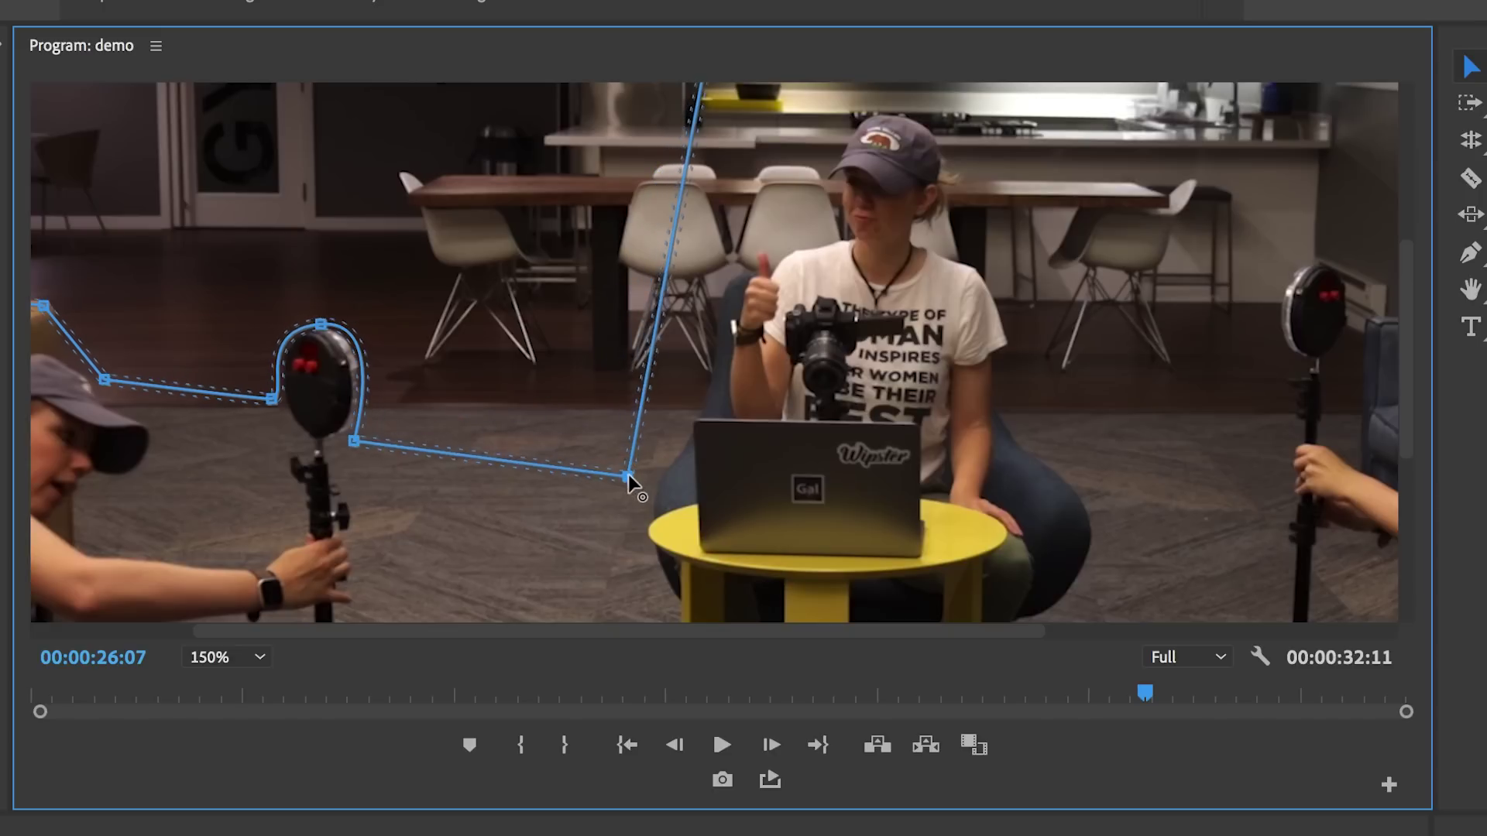
drag(628, 476, 634, 481)
Step: Curve the V4 mask over the head of the round light and align its left points with the sofa's top edge
drag(271, 399, 269, 398)
drag(321, 325, 319, 320)
drag(104, 384, 121, 377)
drag(318, 631, 156, 643)
drag(95, 283, 93, 302)
drag(380, 375, 343, 362)
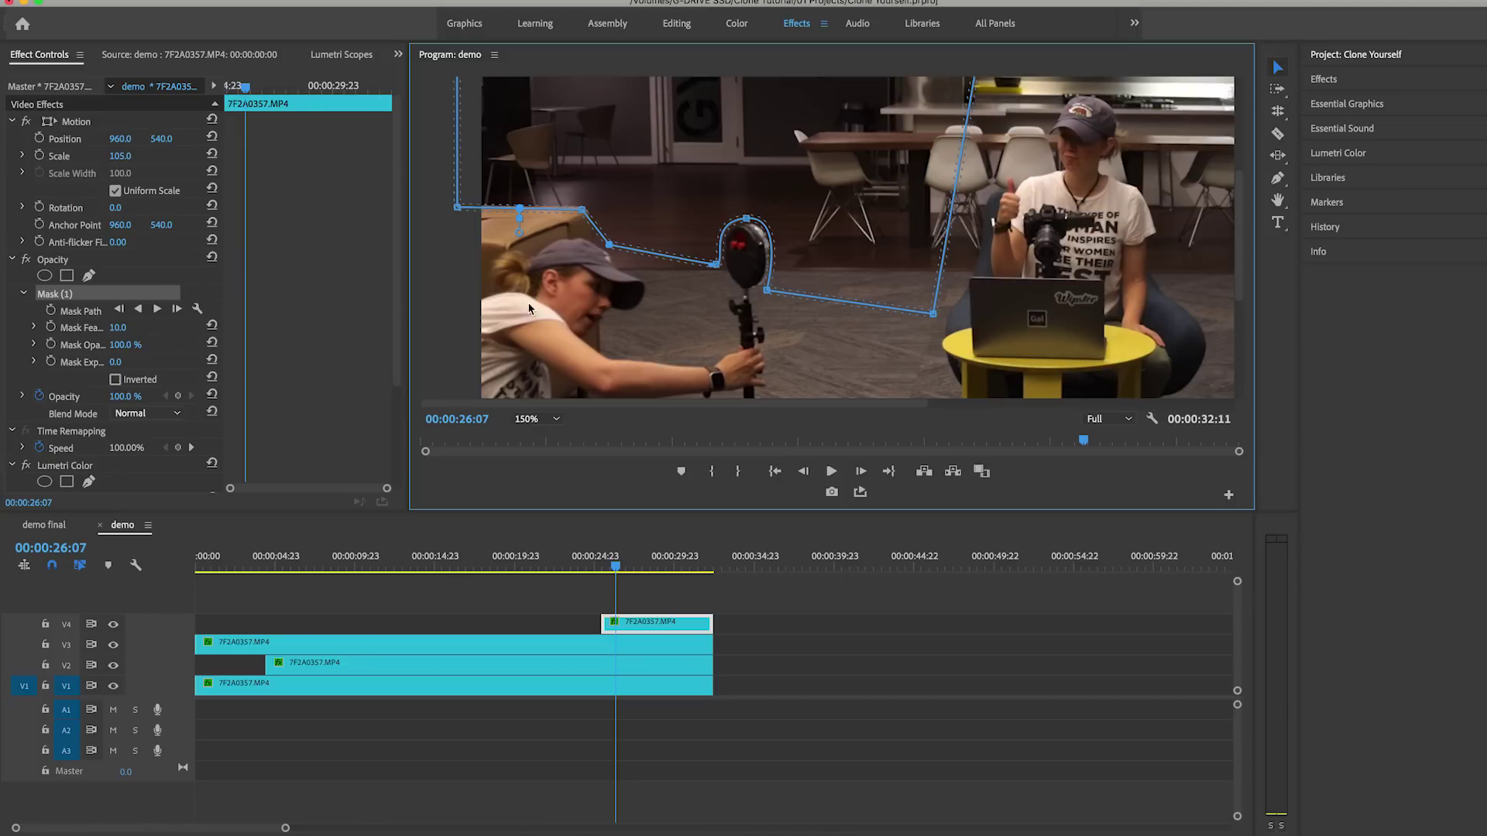
scroll(528, 308, up, 2)
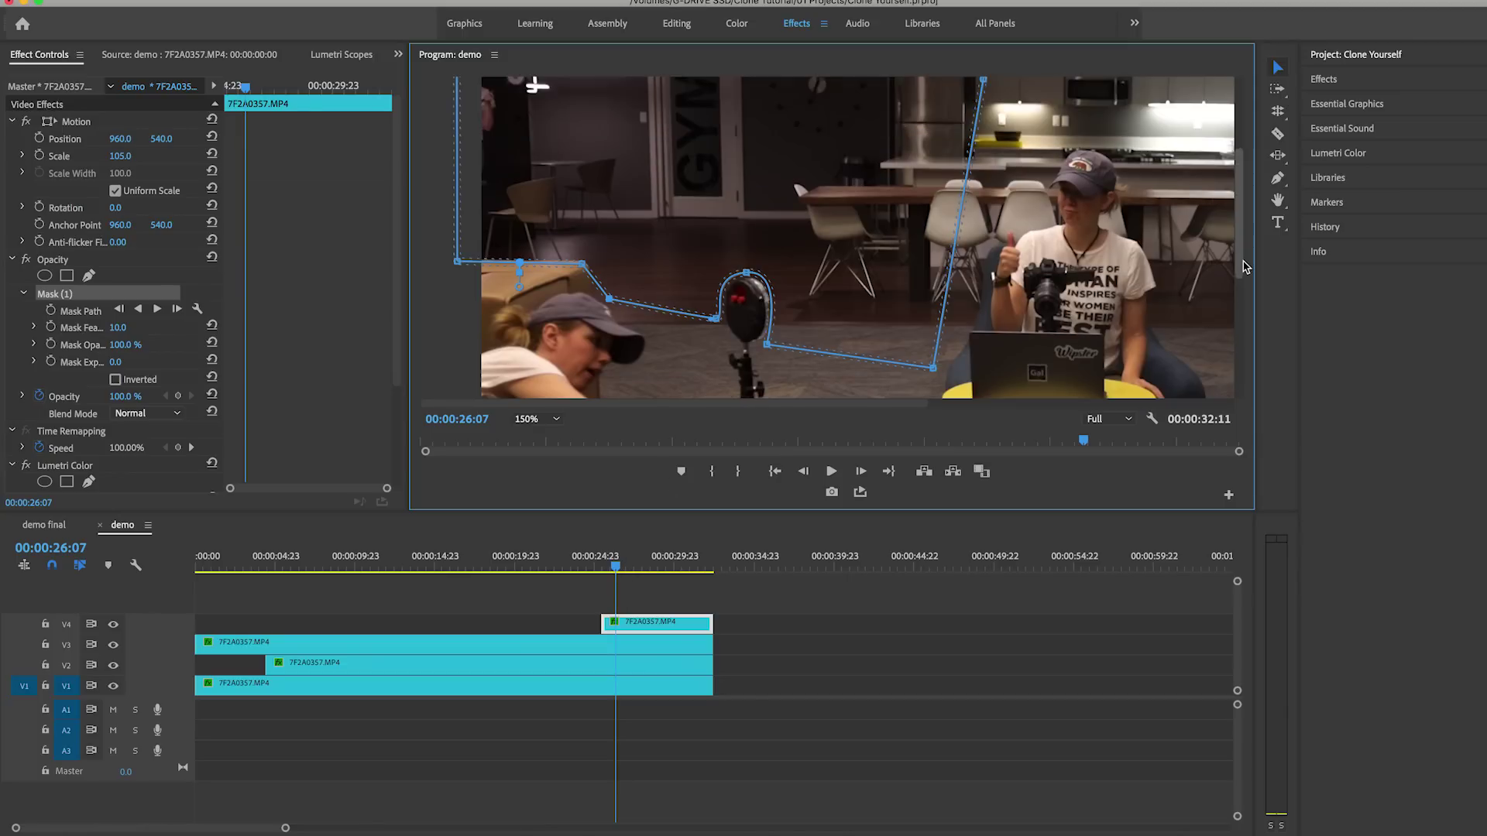
Step: Lower the V4 mask's bottom edge at 00:00:32:04 to clear the feet of the woman walking in the background
drag(619, 573, 713, 578)
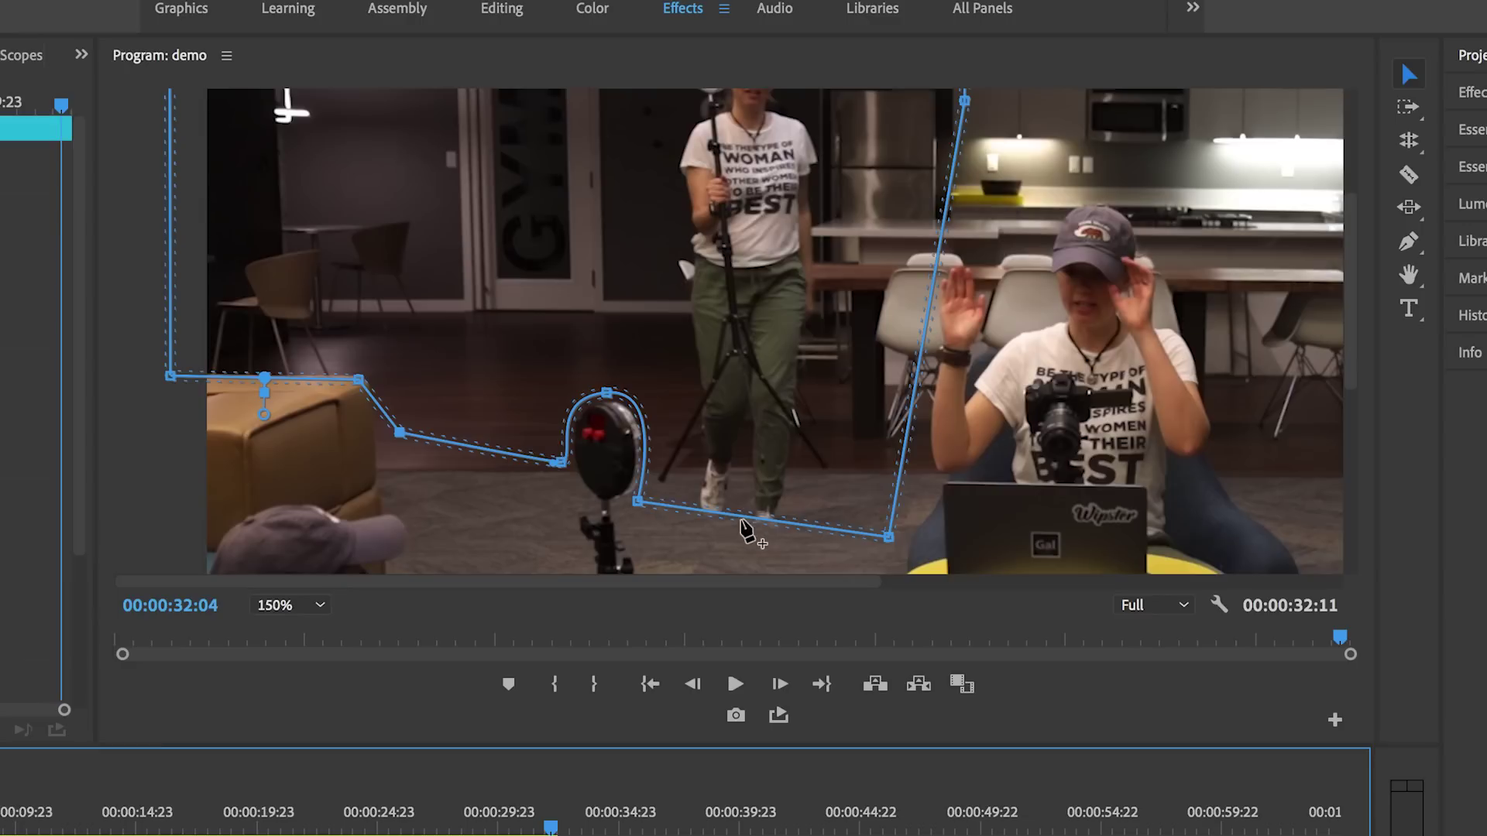
click(766, 351)
drag(638, 505, 642, 546)
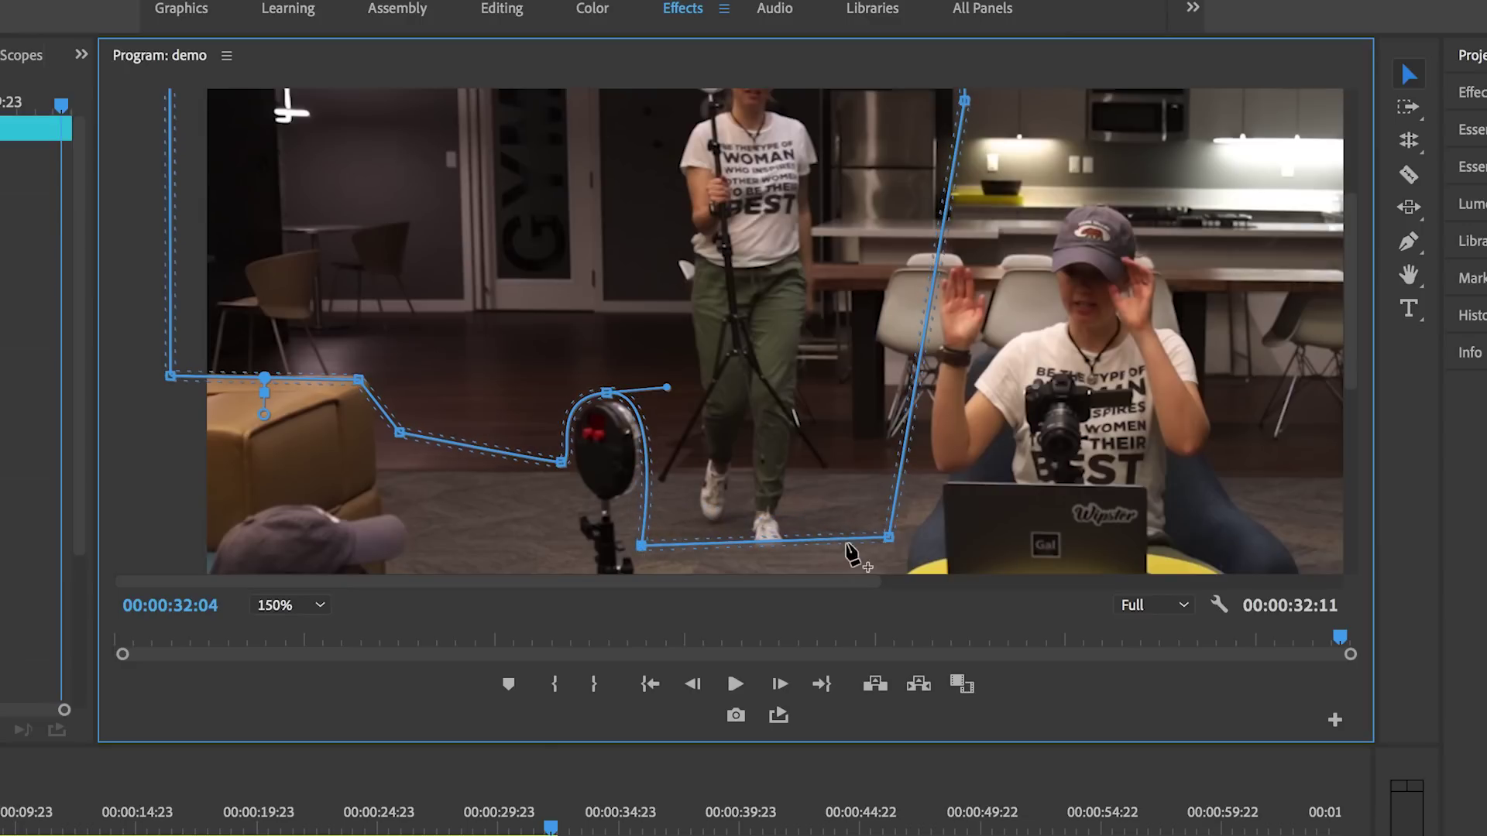
drag(888, 537, 879, 583)
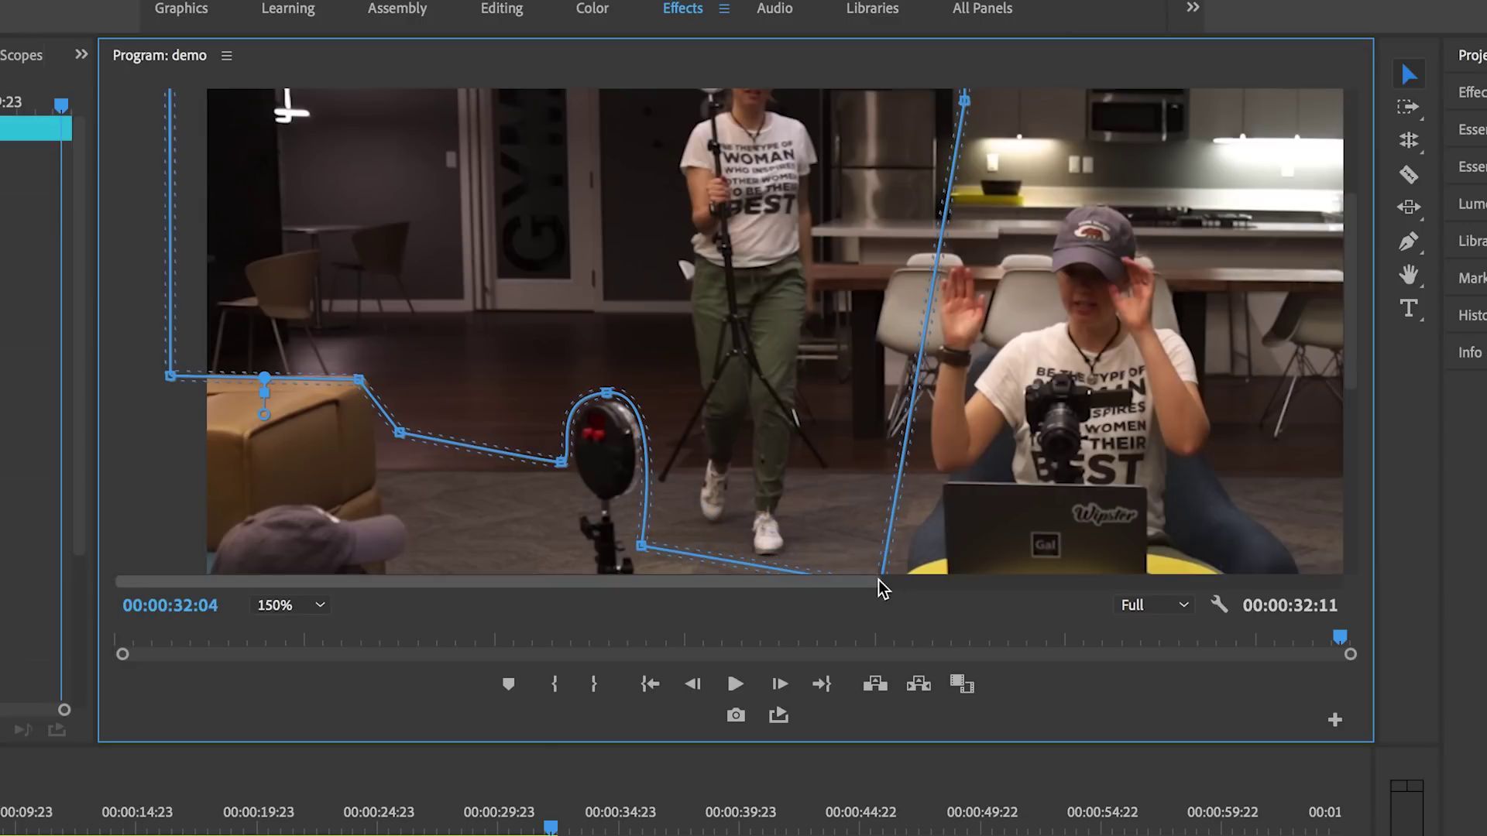
drag(1350, 380, 1348, 422)
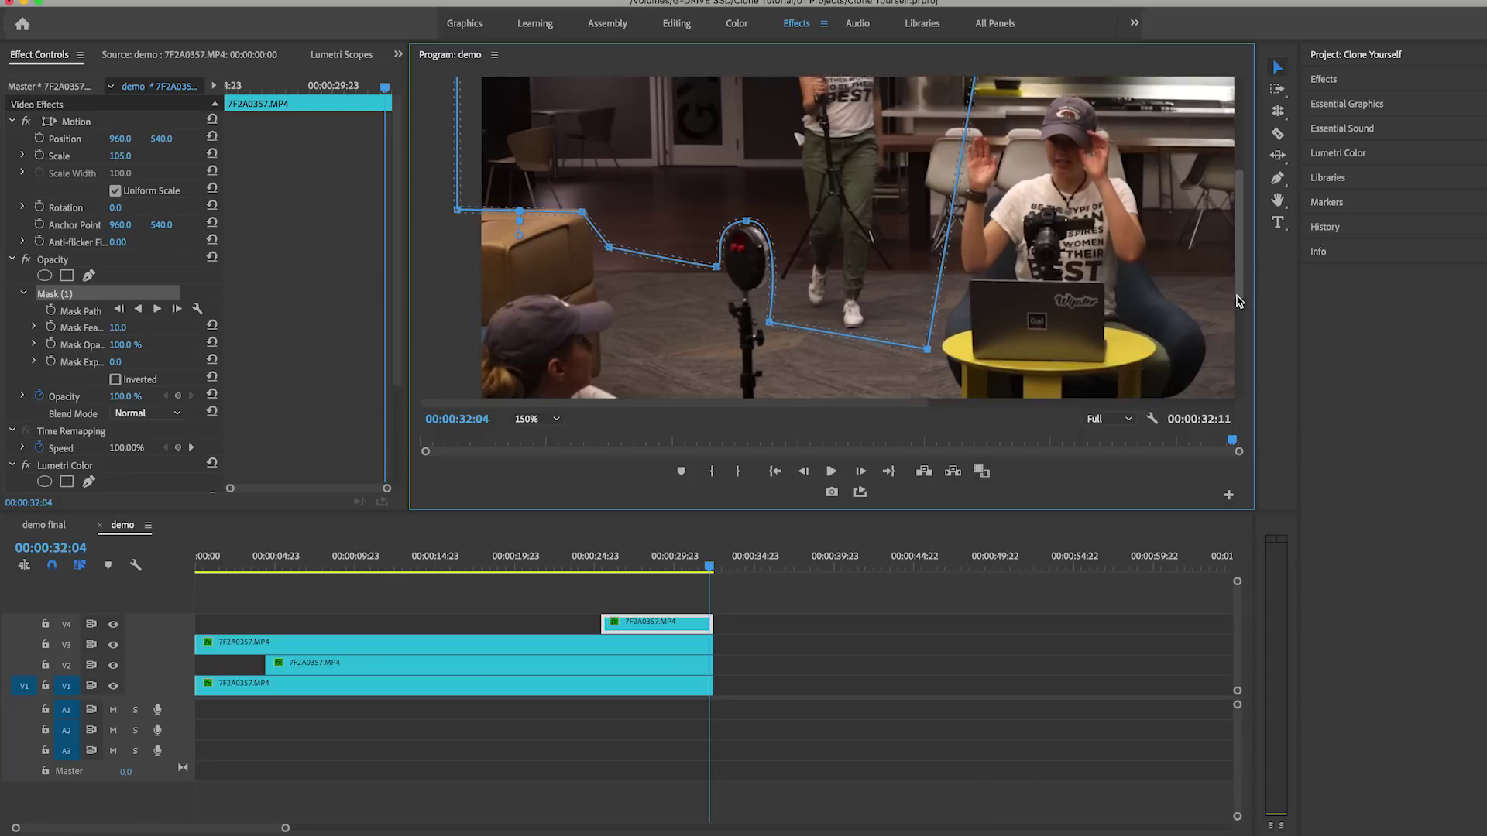
scroll(1237, 302, down, 1)
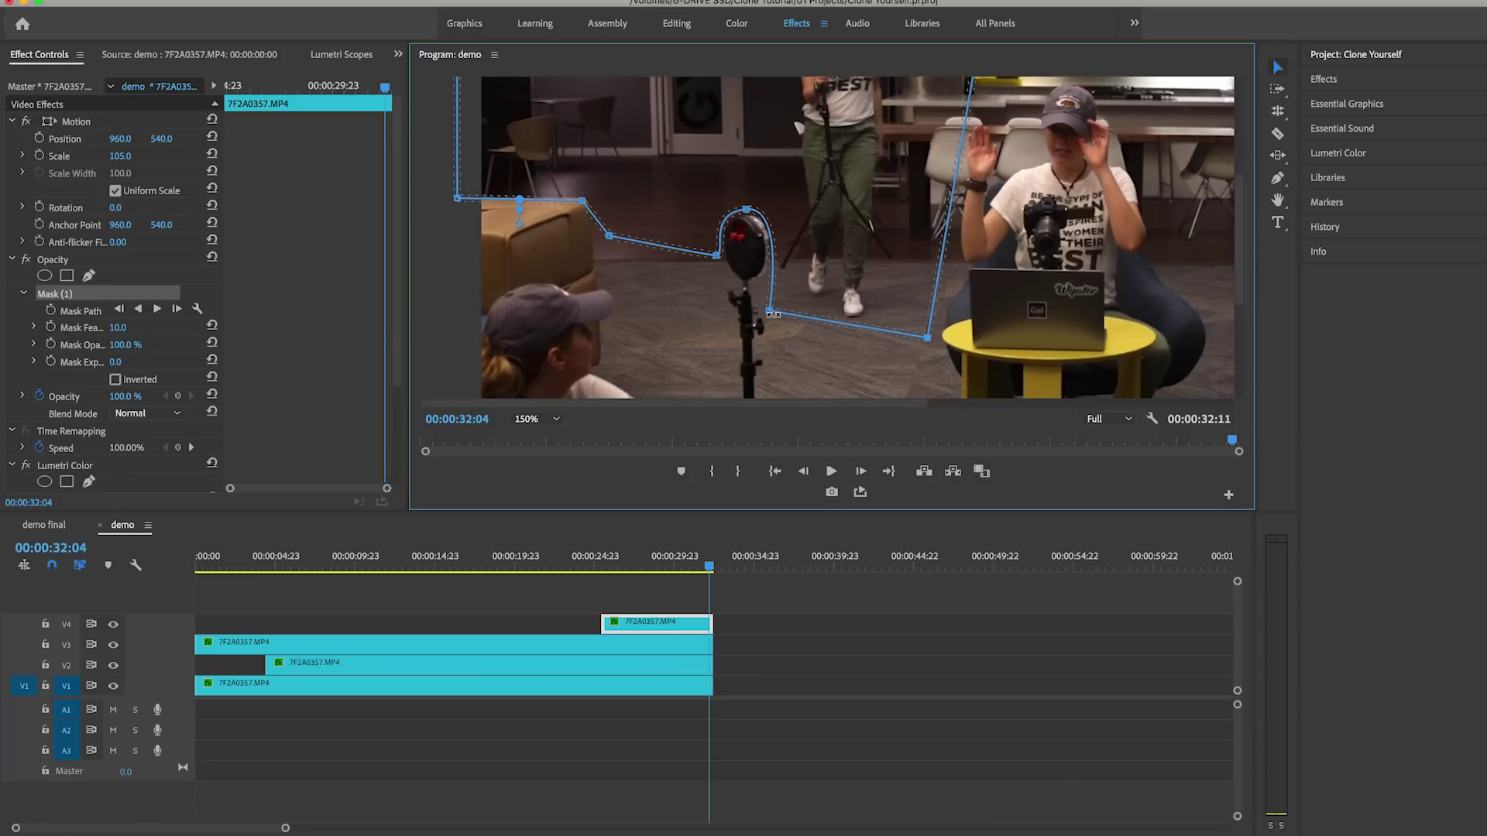
drag(772, 313, 775, 331)
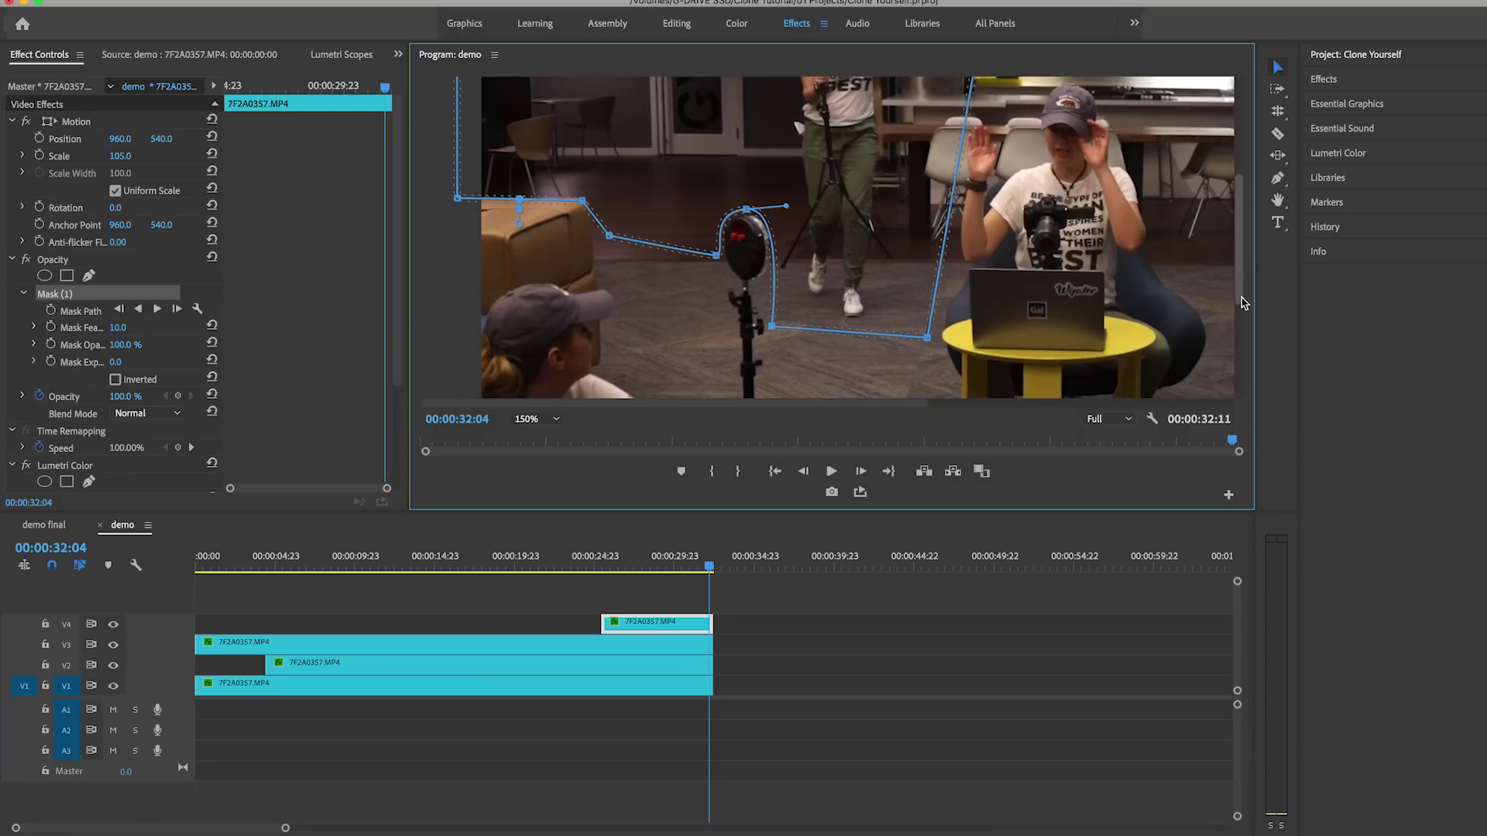
Step: Adjust the V4 mask's right edge beside the seated woman and check the fitted full frame at 00:00:32:08
scroll(1232, 295, up, 3)
drag(920, 380, 936, 377)
scroll(1240, 282, up, 3)
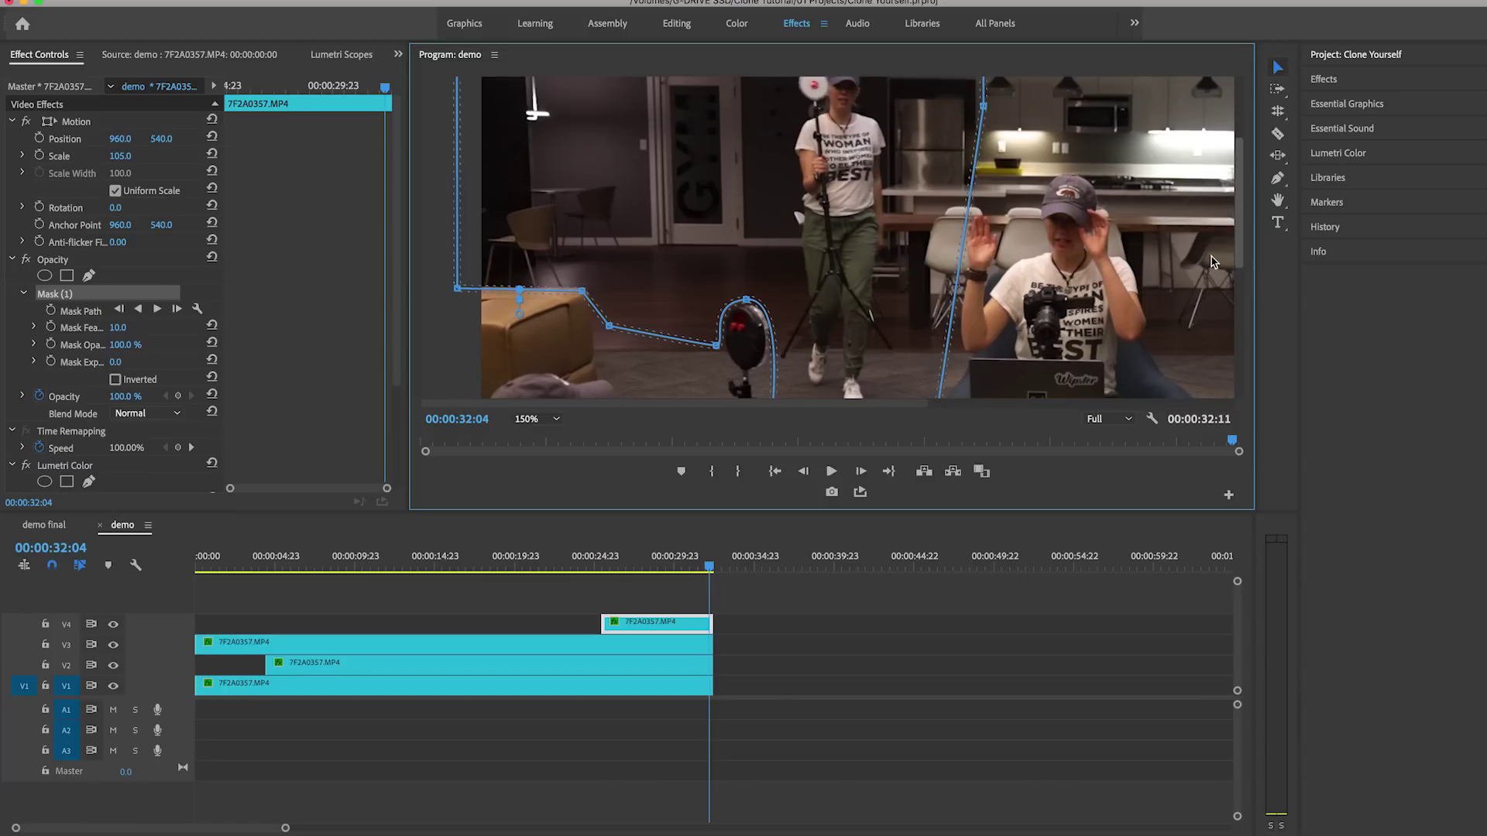
drag(961, 246, 957, 238)
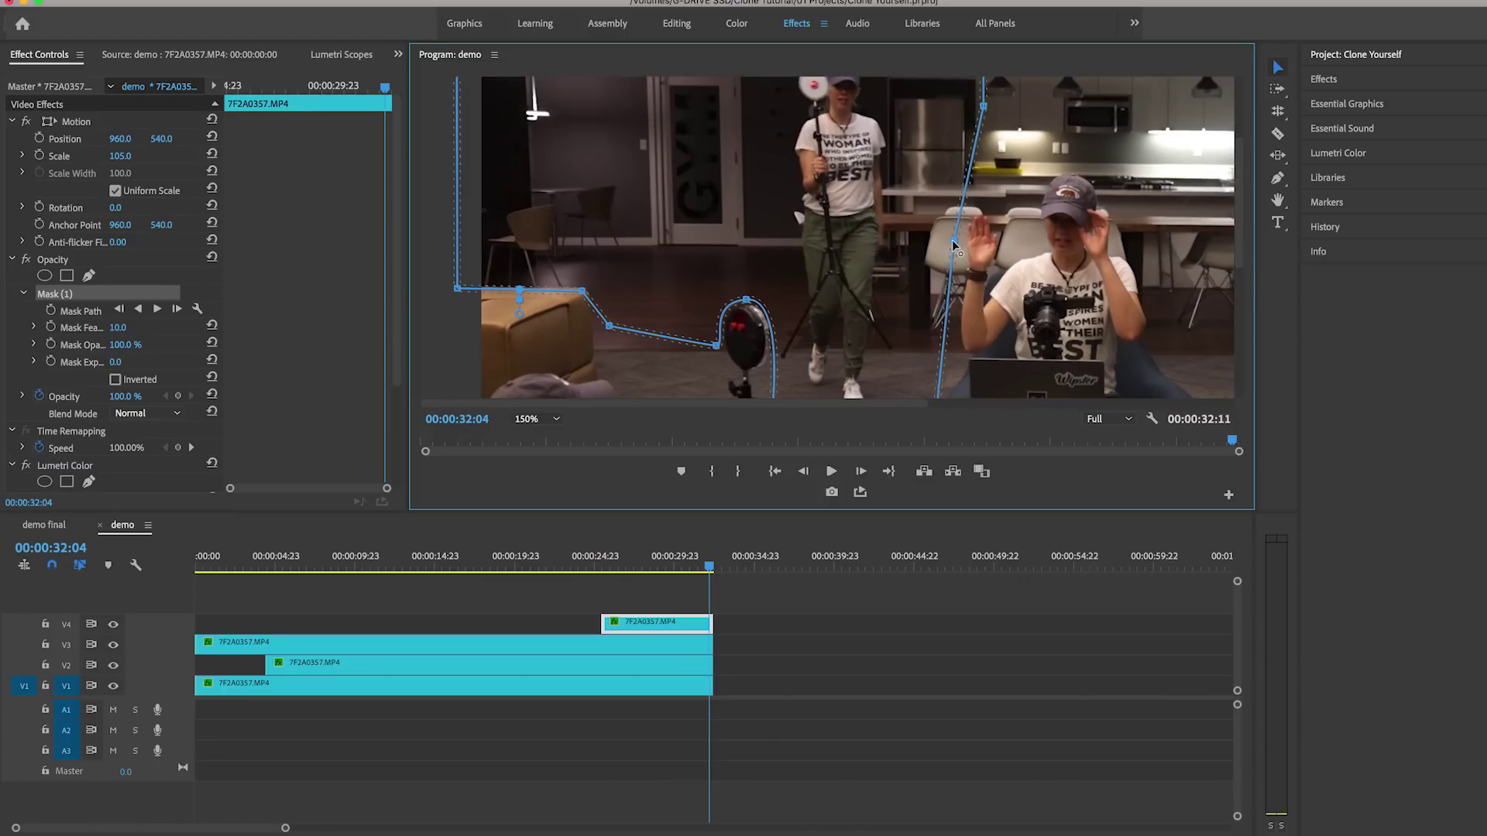
mouse_move(710, 566)
mouse_down()
mouse_move(687, 571)
mouse_move(707, 573)
mouse_up()
click(535, 419)
click(534, 432)
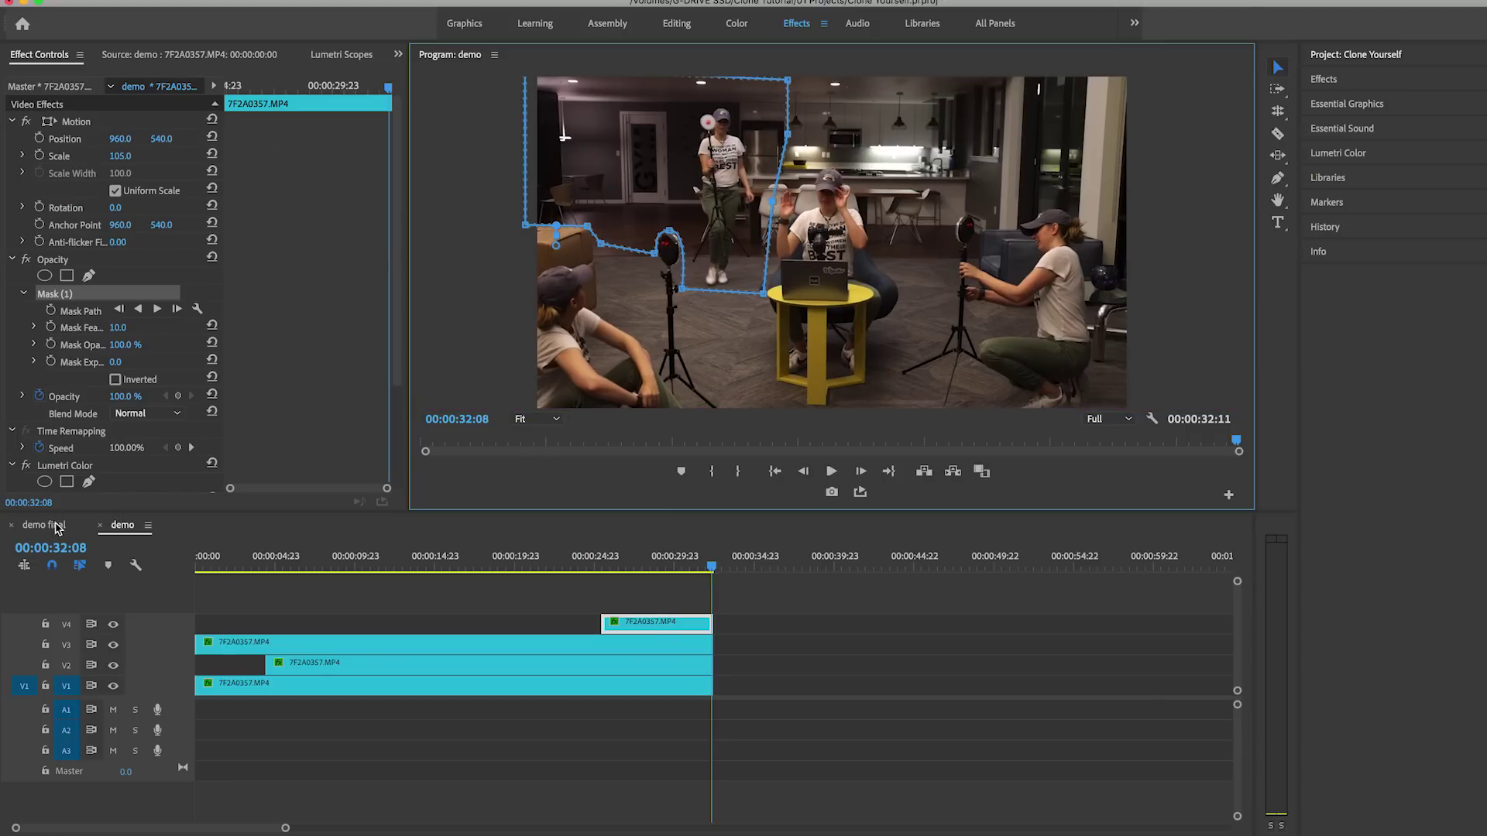
Step: Open the demo final sequence and play it from the beginning
click(57, 527)
key(Home)
key(space)
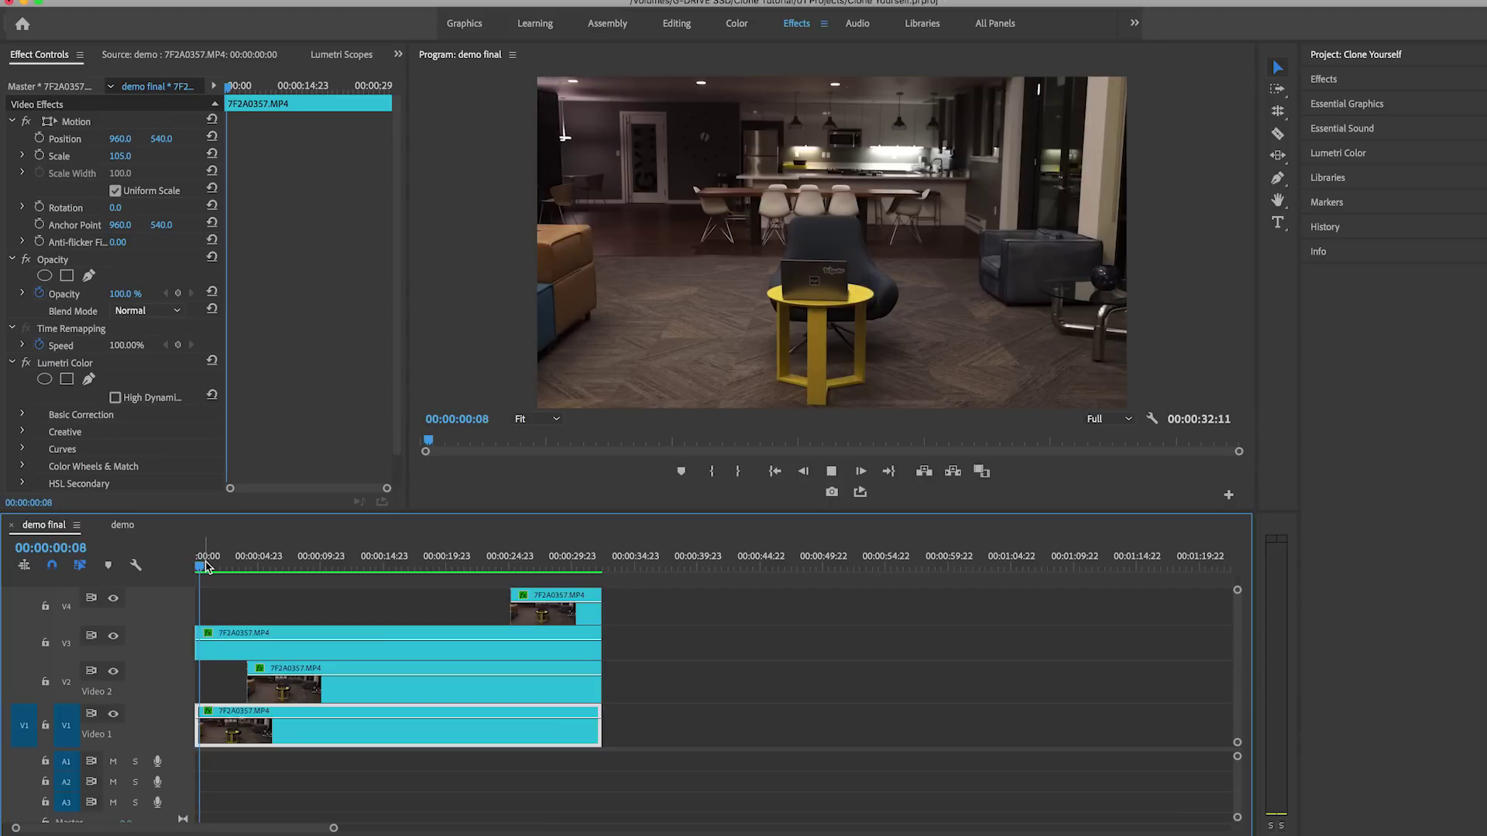